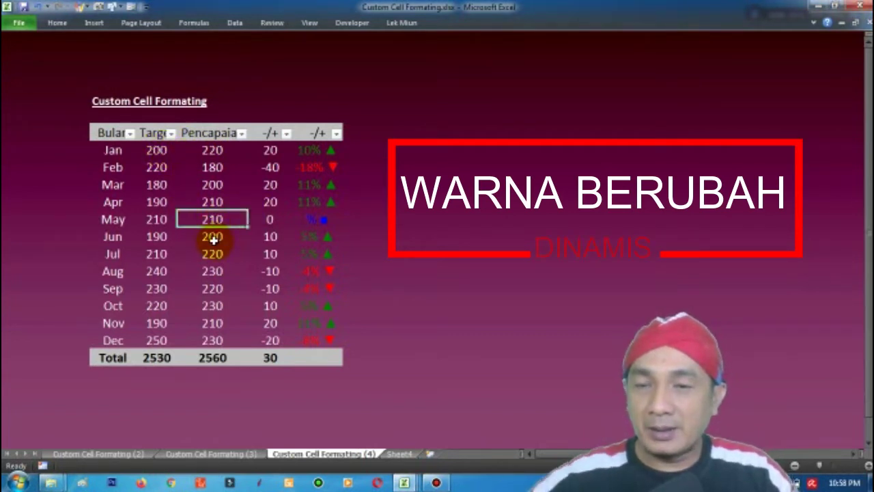
Step: Change May's achievement to 220, then go to the Custom Cell Formating (3) sheet
key(BackSpace)
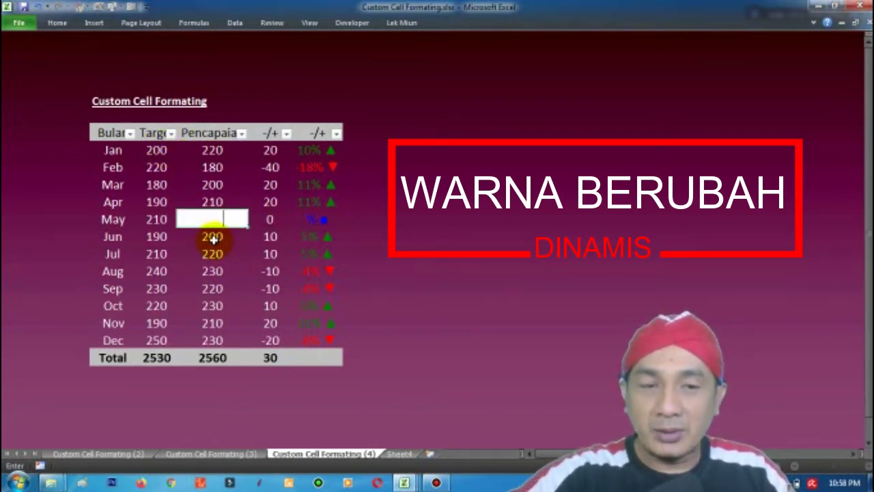
text(220)
key(Return)
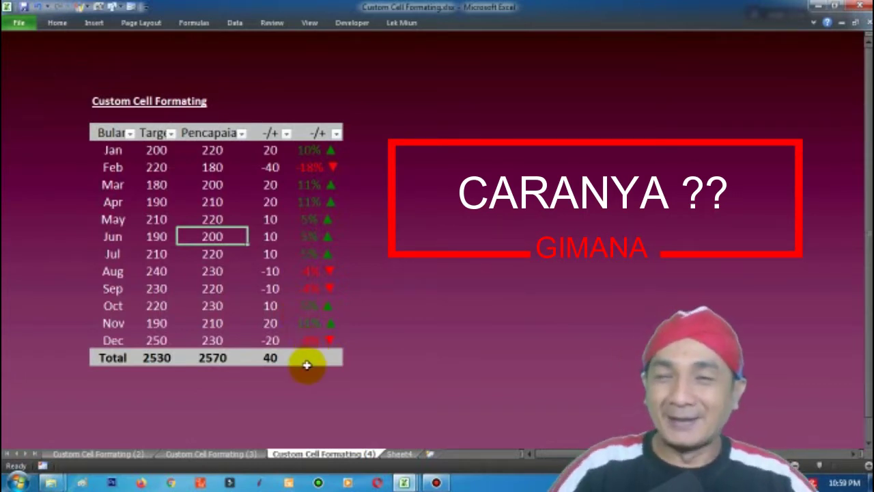
click(183, 454)
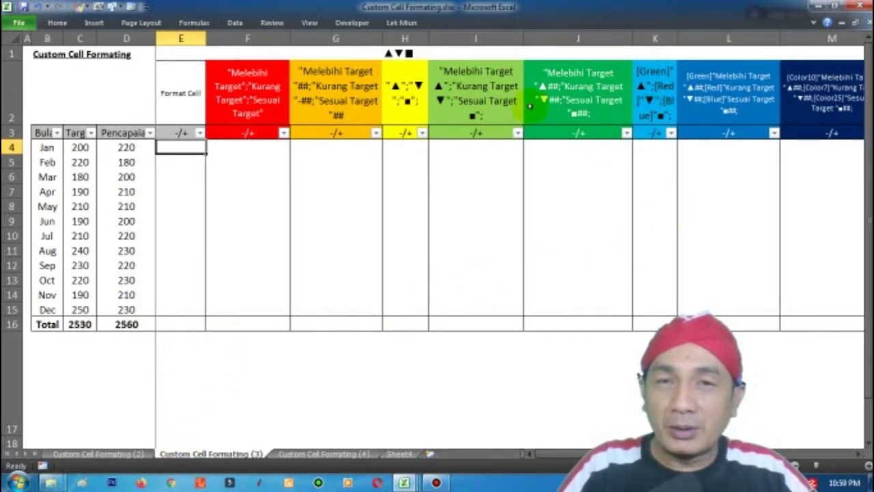
Step: Enter January's difference in E4 as achievement minus target (=D4-C4)
key(Up)
key(Left)
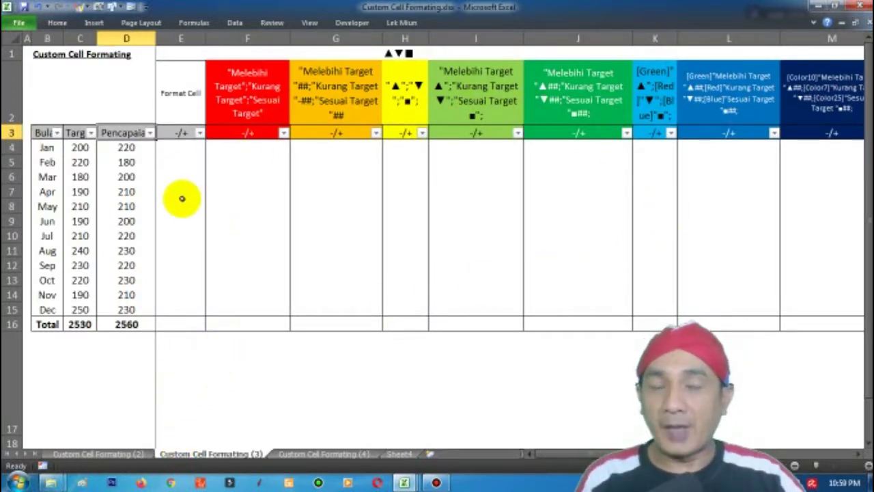
click(44, 132)
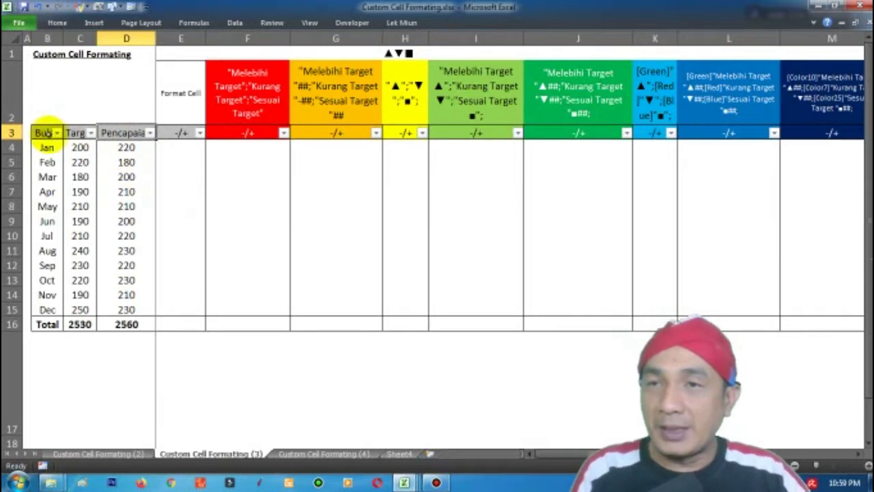
click(76, 132)
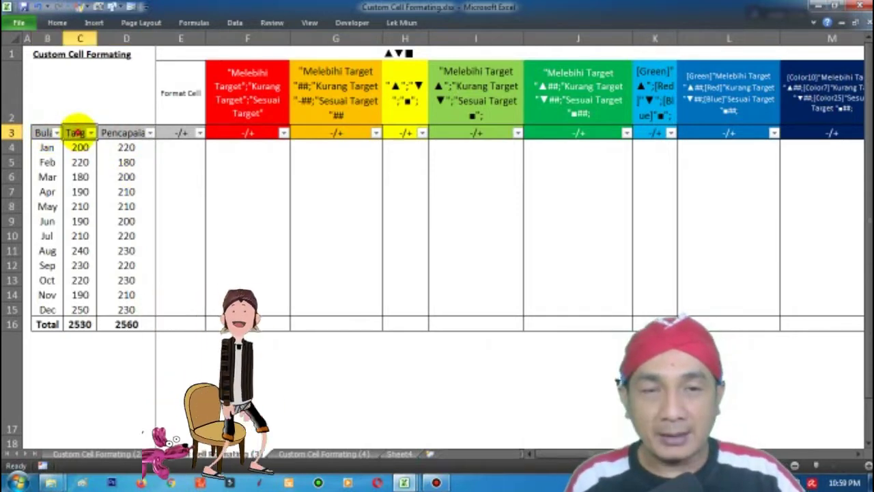
click(114, 132)
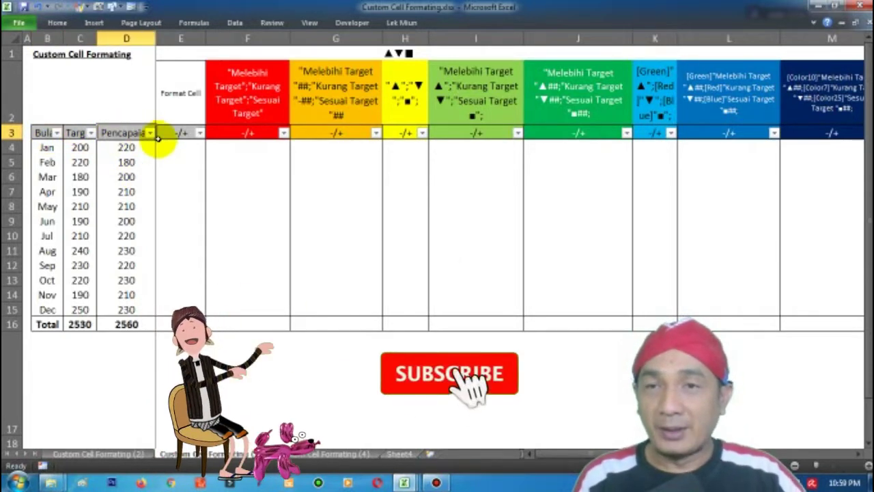
click(176, 151)
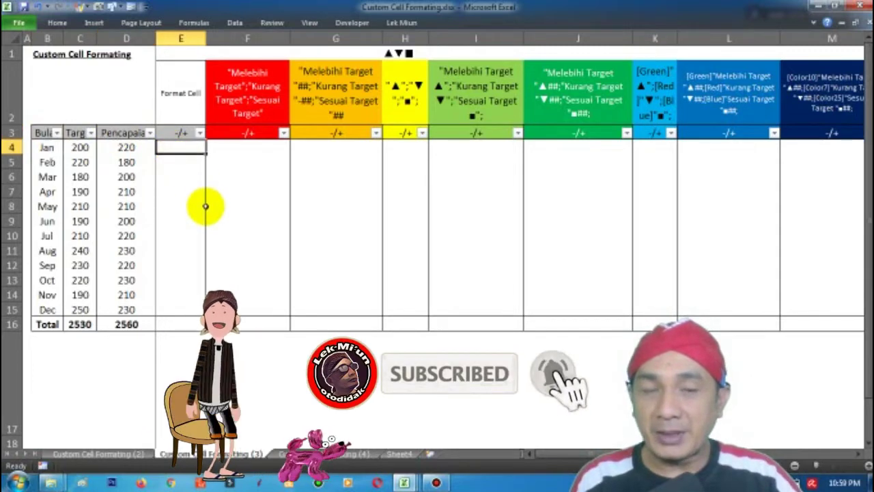
text(=)
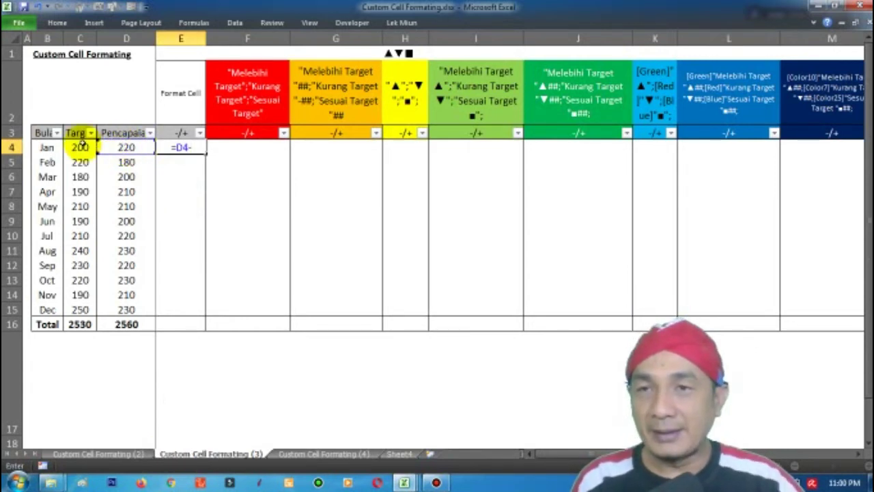
key(Return)
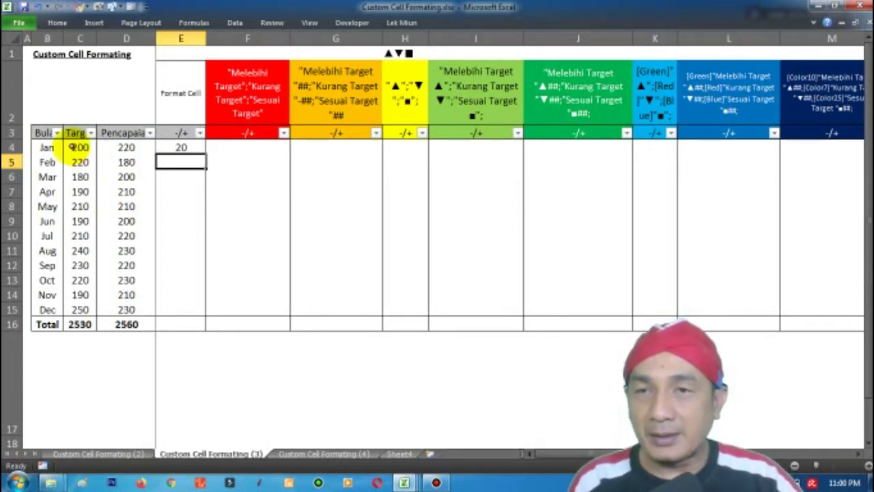
Step: Copy the difference formula down to December so the -/+ total shows 30
click(78, 147)
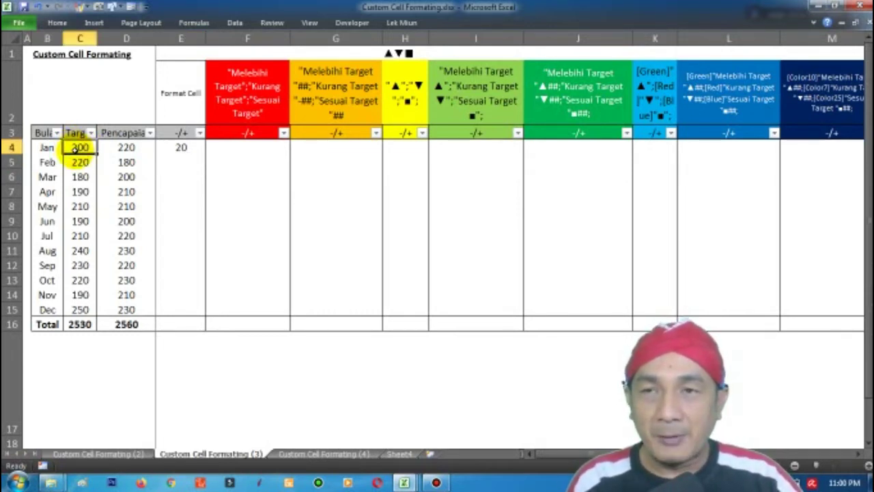
click(125, 149)
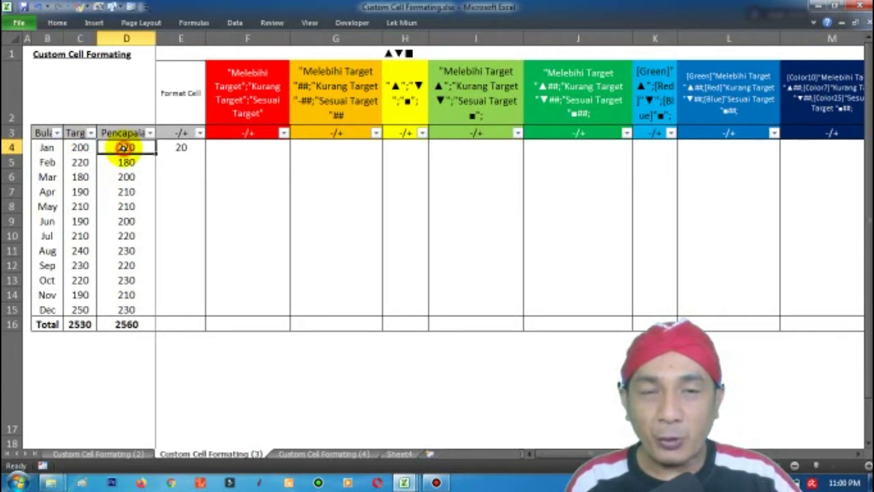
click(180, 147)
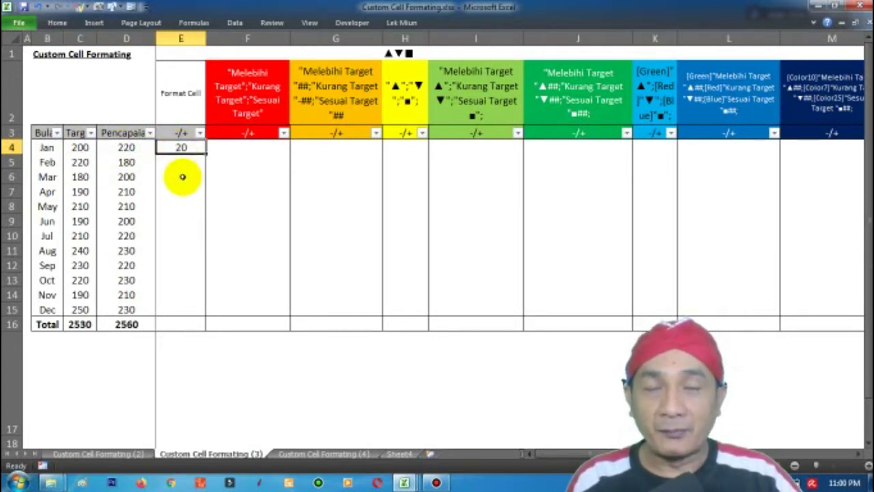
double_click(204, 154)
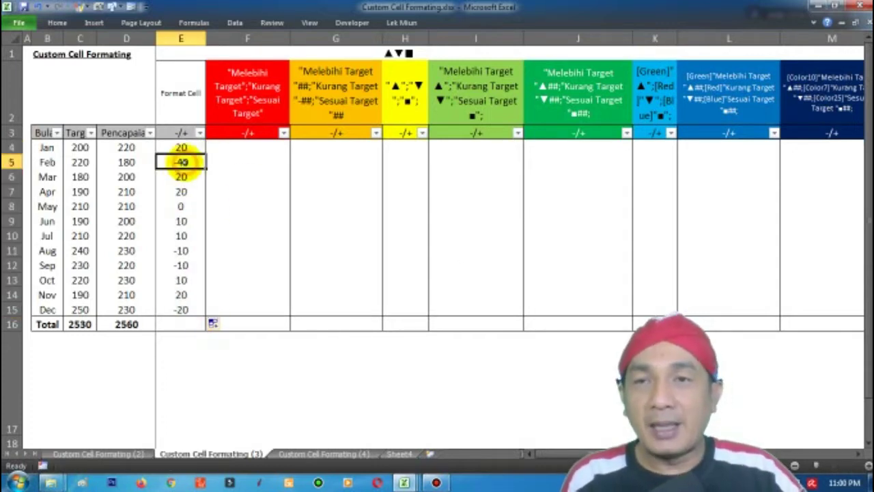
click(181, 314)
click(182, 326)
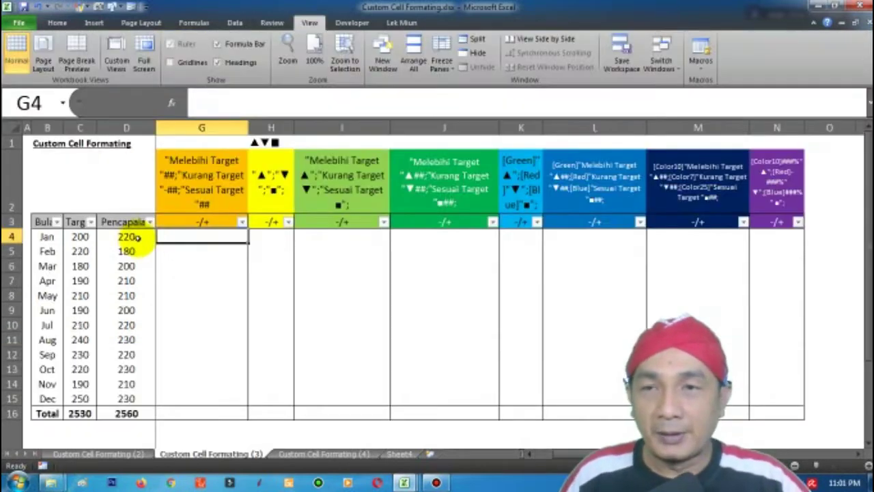
mouse_move(127, 235)
mouse_down()
mouse_move(139, 368)
mouse_move(129, 412)
mouse_up()
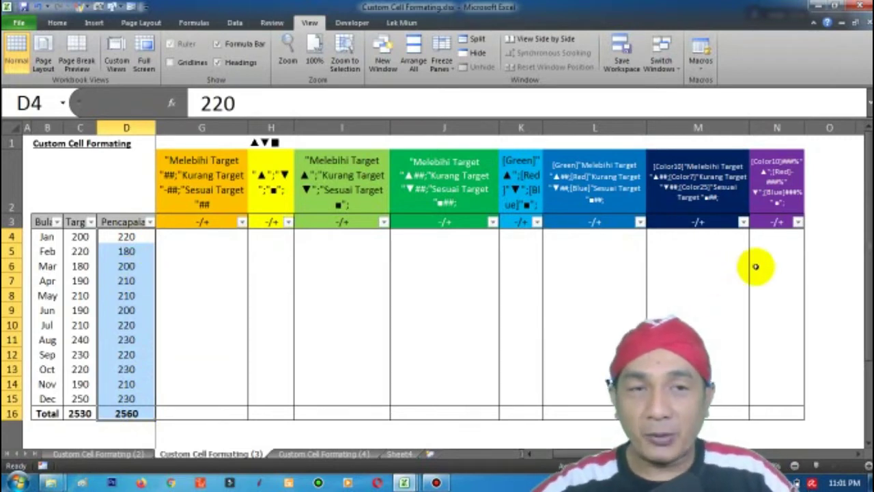
Step: Rewrite E4's formula as =$D4-$C4 with only the columns locked
key(Left)
key(Left)
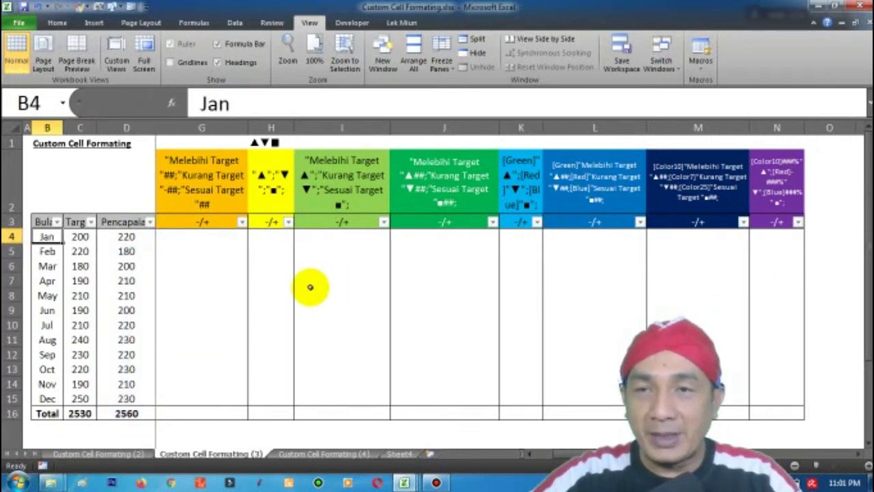
key(ctrl+z)
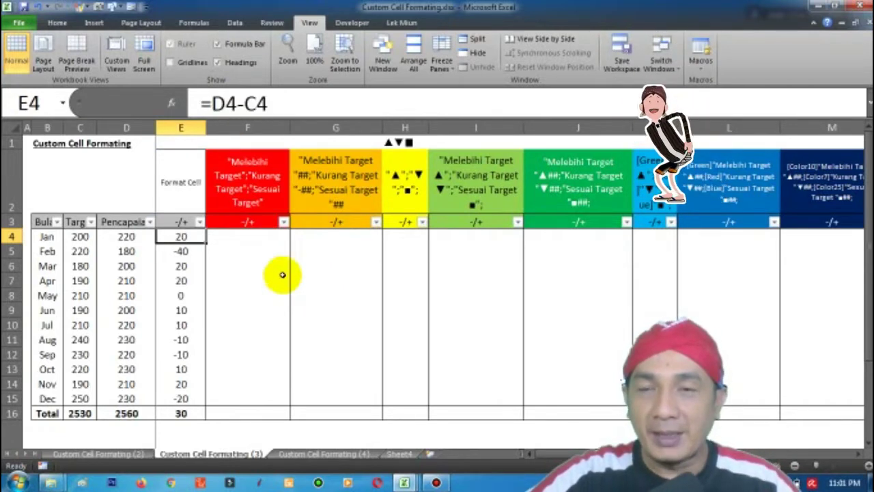
click(225, 103)
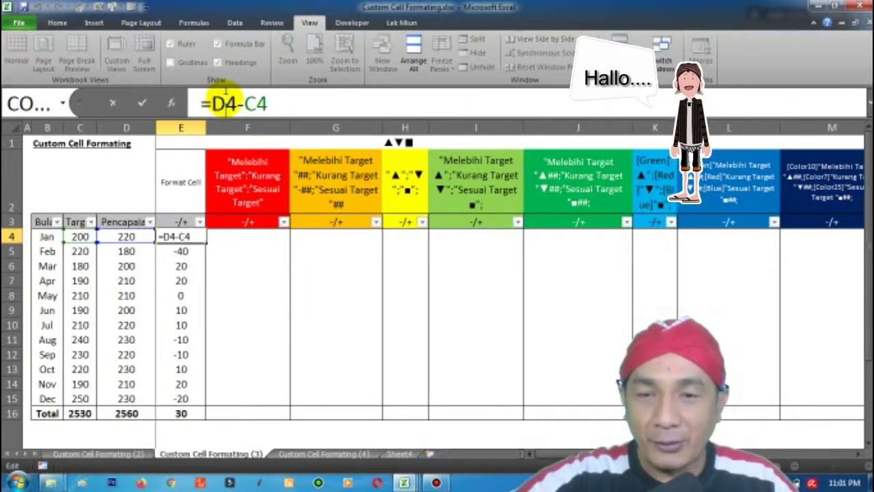
key(F4)
key(F4)
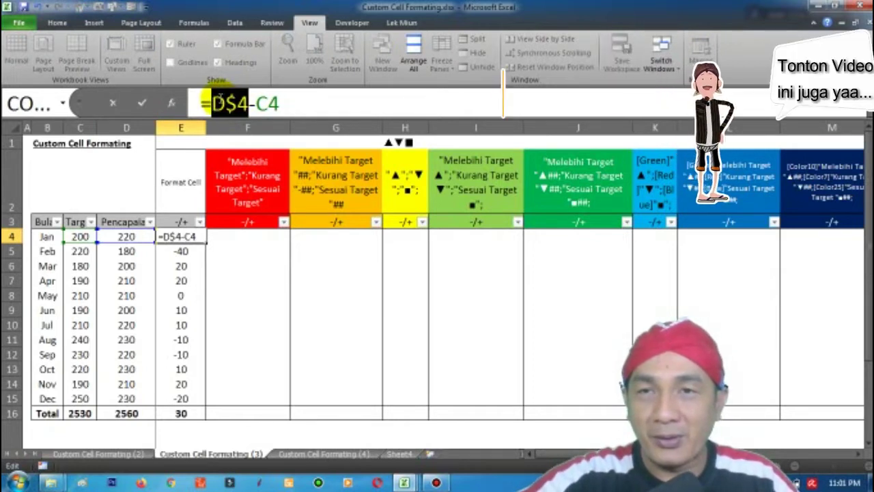
key(F4)
double_click(267, 103)
key(F4)
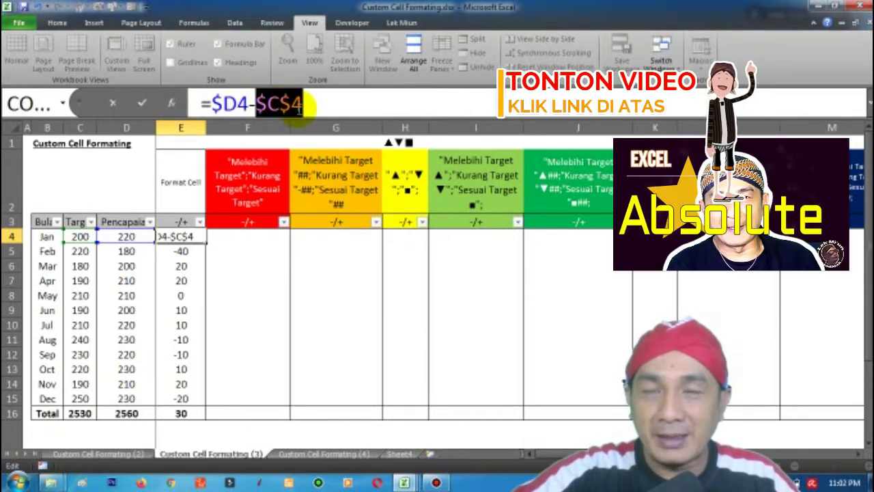
key(F4)
key(F4)
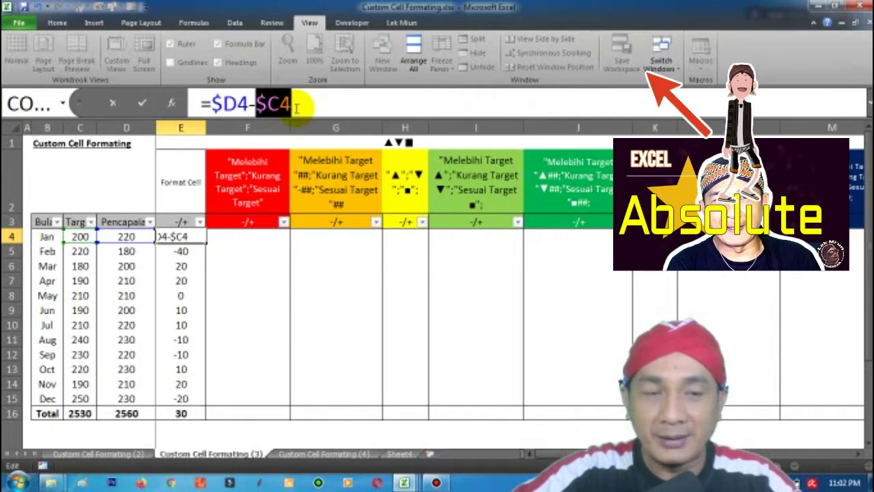
key(Return)
Step: Copy the column-locked formula into E5:E15 and check the total formula
key(Up)
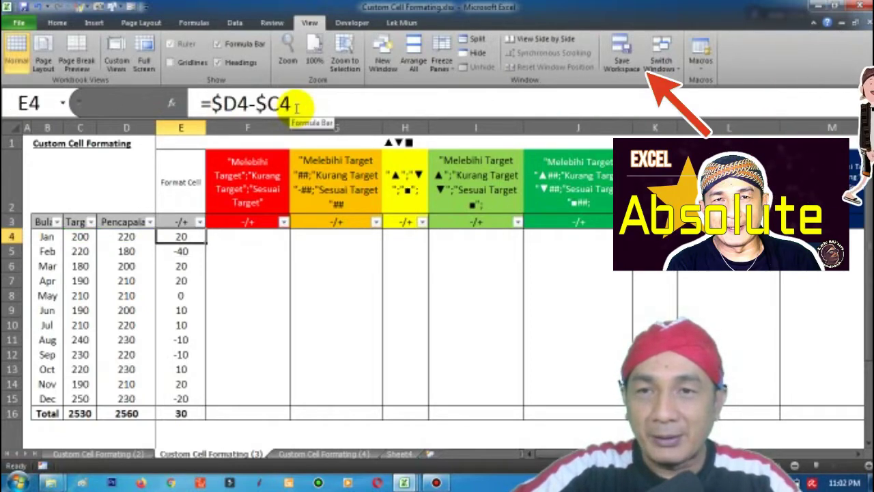
key(ctrl+c)
key(Down)
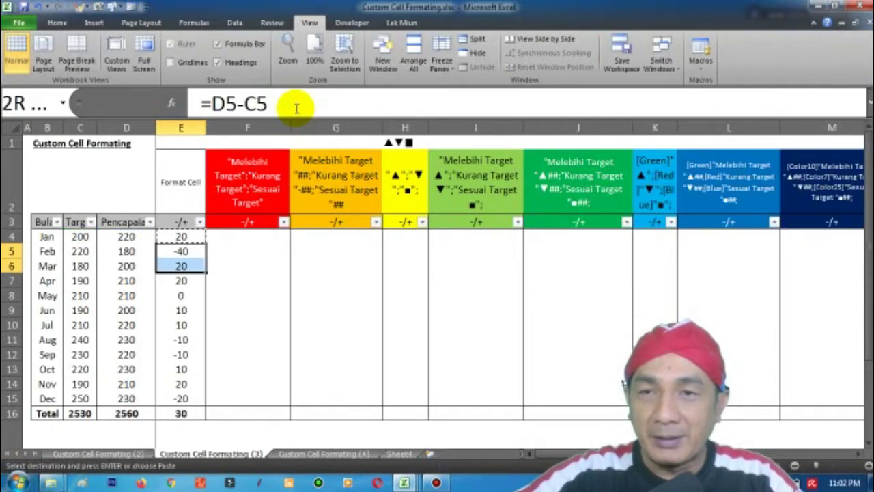
key(ctrl+shift+Down)
key(Return)
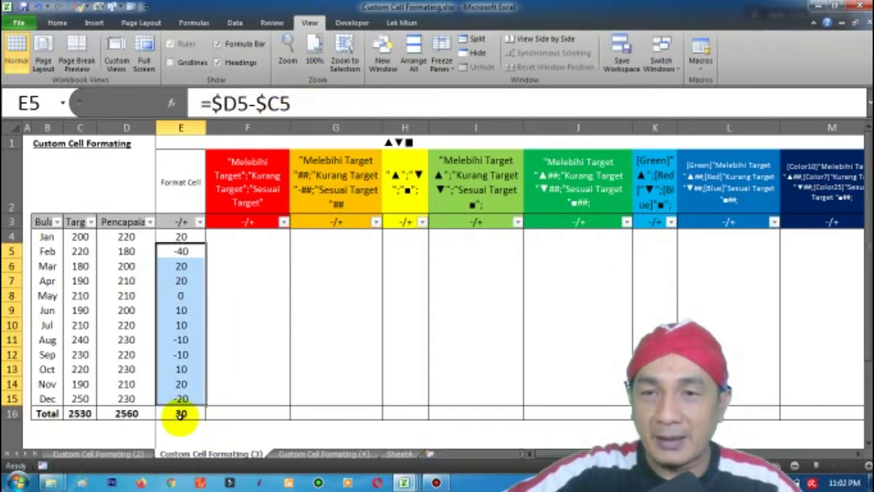
click(180, 413)
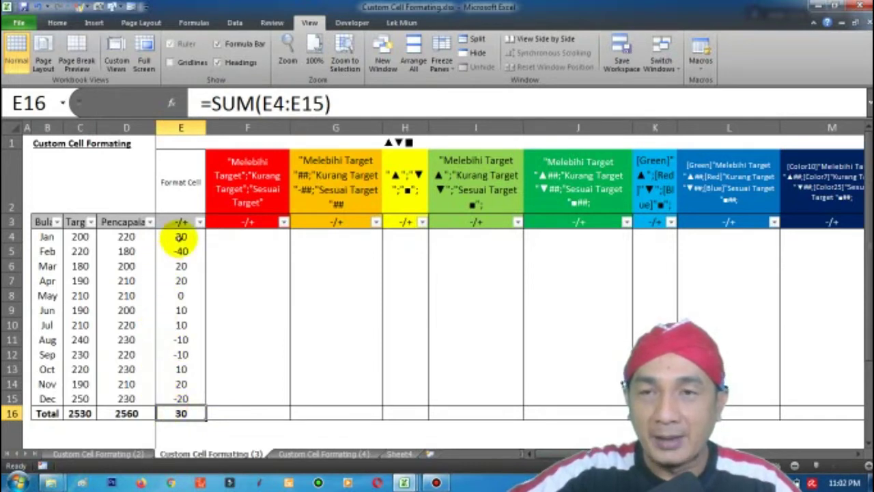
mouse_move(183, 236)
mouse_down()
mouse_move(201, 399)
mouse_move(783, 386)
mouse_up()
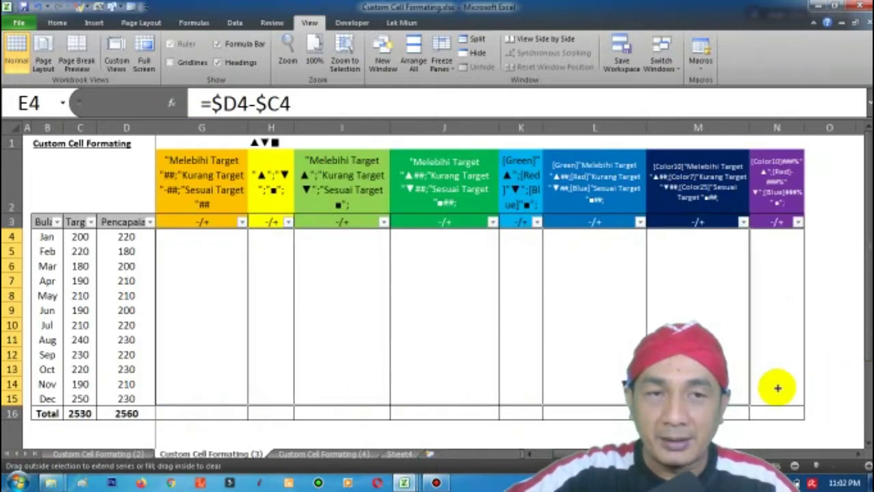
Step: Copy the monthly differences into every example column
drag(783, 386, 796, 397)
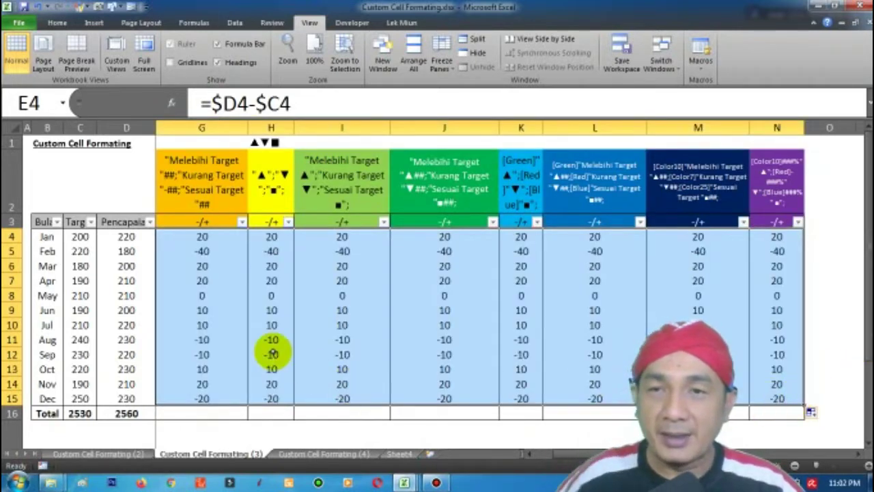
click(203, 268)
key(Left)
key(Left)
key(Left)
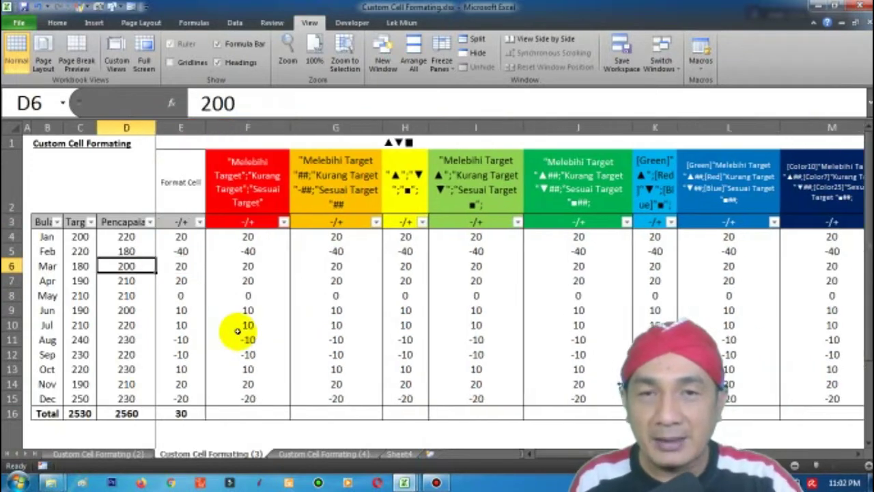
key(Left)
key(Right)
key(Right)
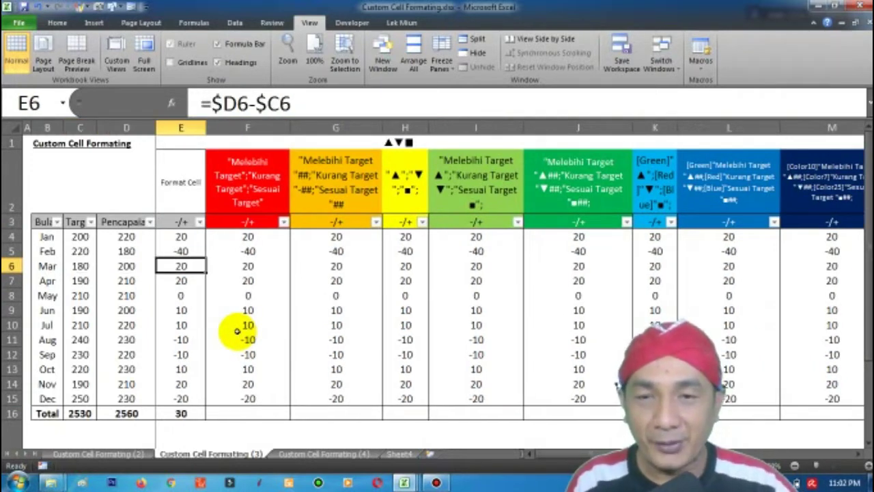
Step: Check the copied differences across row 4 in columns F–L, then view Custom Cell Formating (4)
click(253, 236)
click(317, 237)
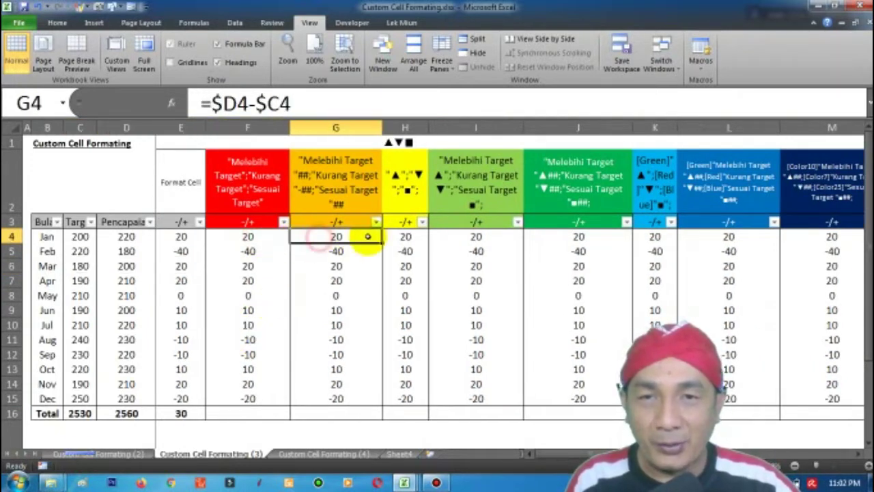
click(409, 236)
click(482, 236)
click(571, 235)
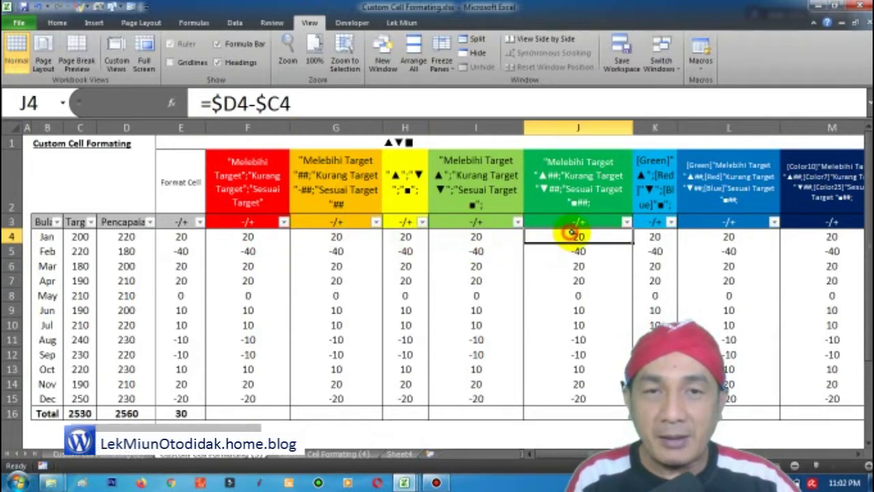
click(654, 237)
click(717, 235)
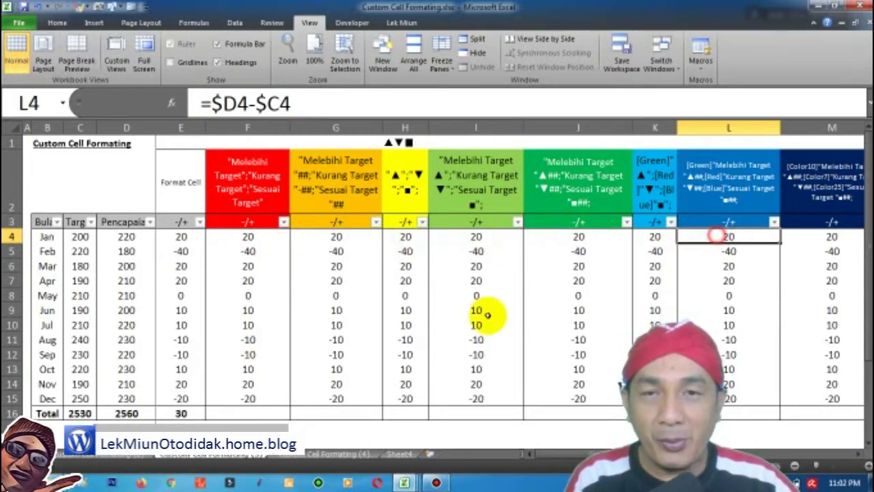
click(324, 454)
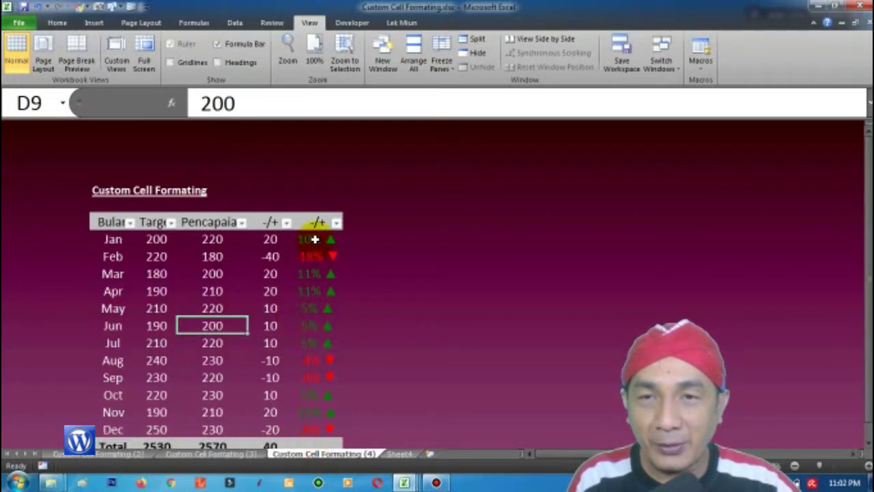
Step: Review the finished percentage-arrow sheet, then go back to Custom Cell Formating (3)
scroll(311, 382, down, 2)
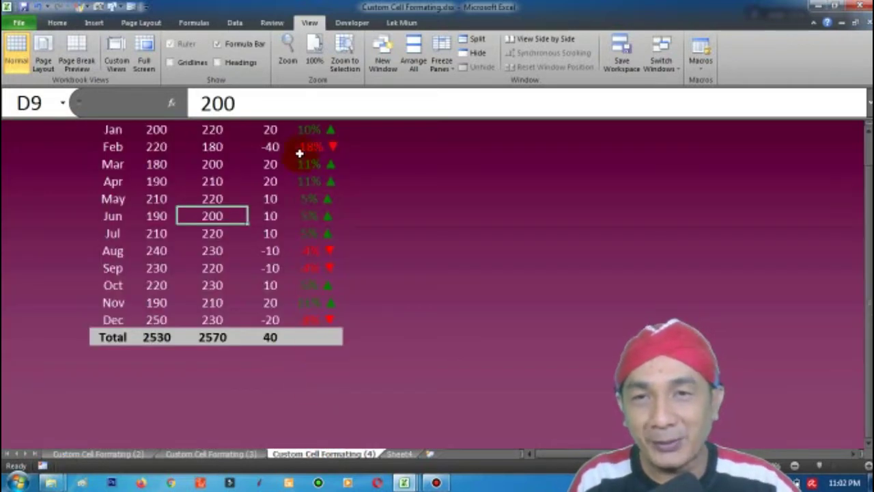
scroll(304, 262, up, 2)
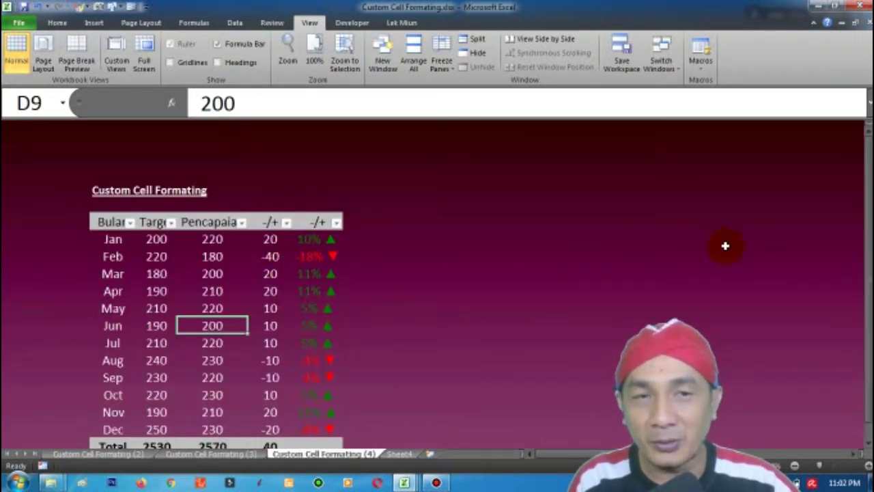
drag(867, 192, 869, 197)
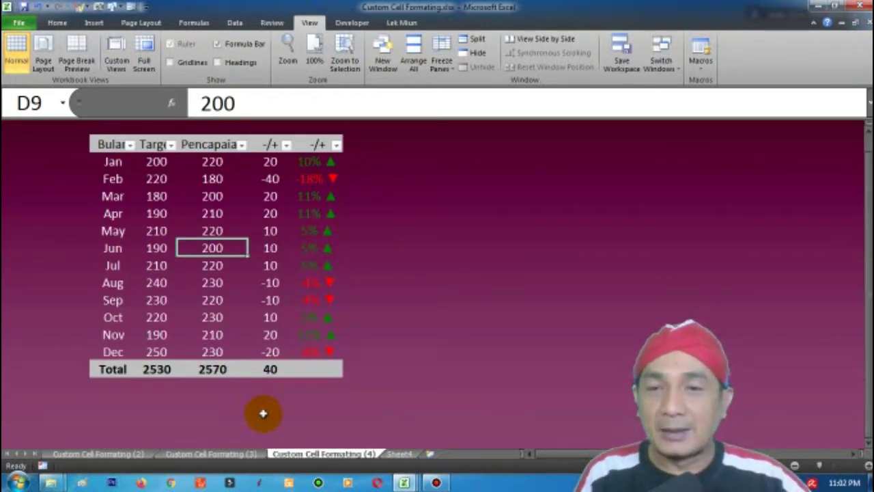
click(223, 456)
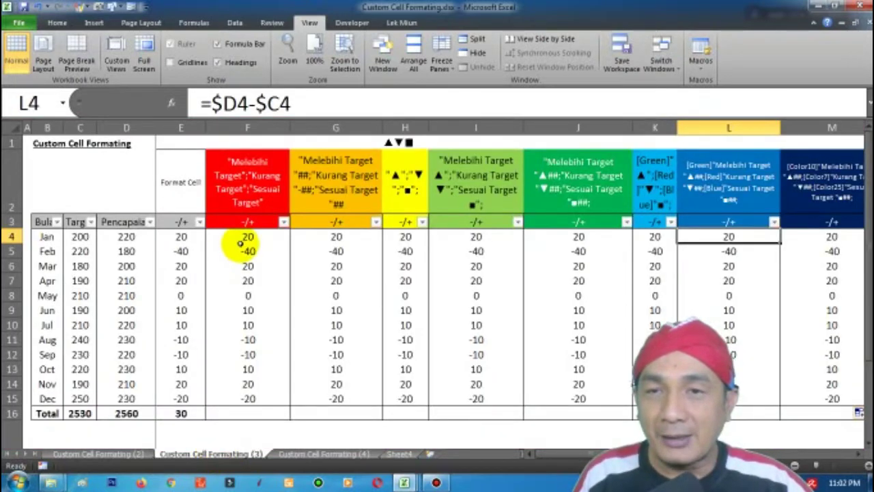
Step: Give F4 the custom format "Melebihi Target";"Kurang Target";"Sesuai Target"
click(245, 237)
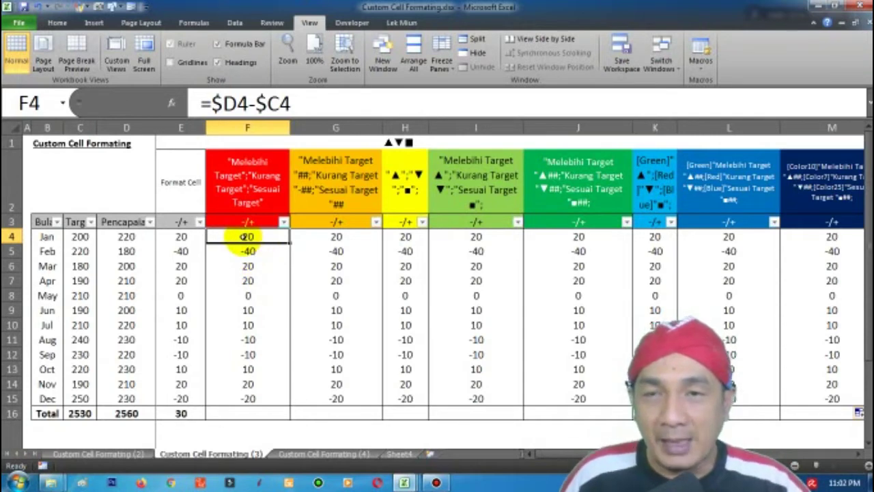
right_click(244, 238)
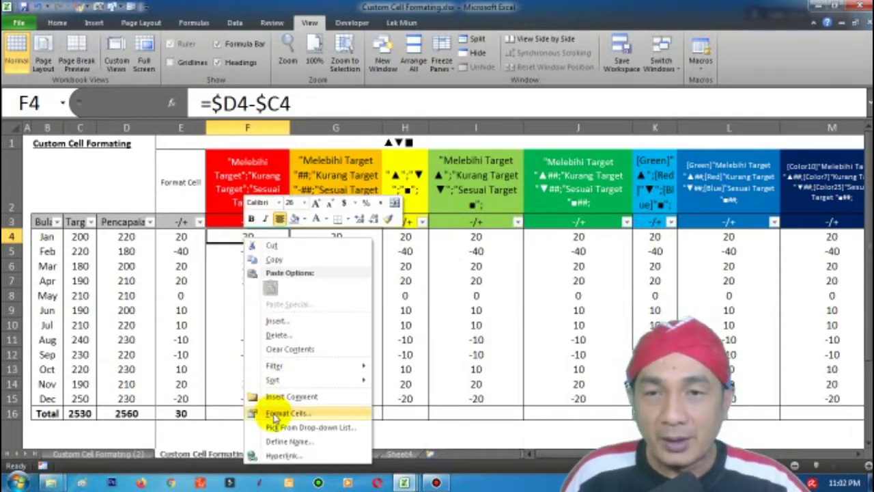
click(275, 414)
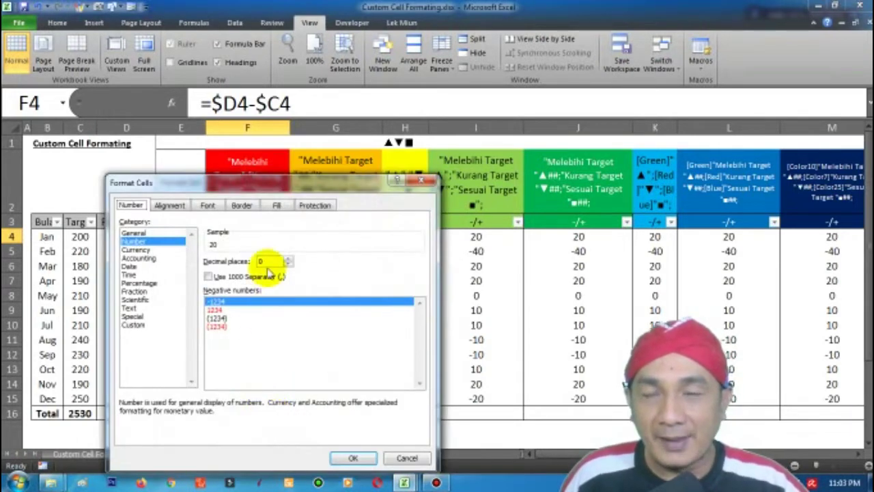
drag(290, 183, 632, 31)
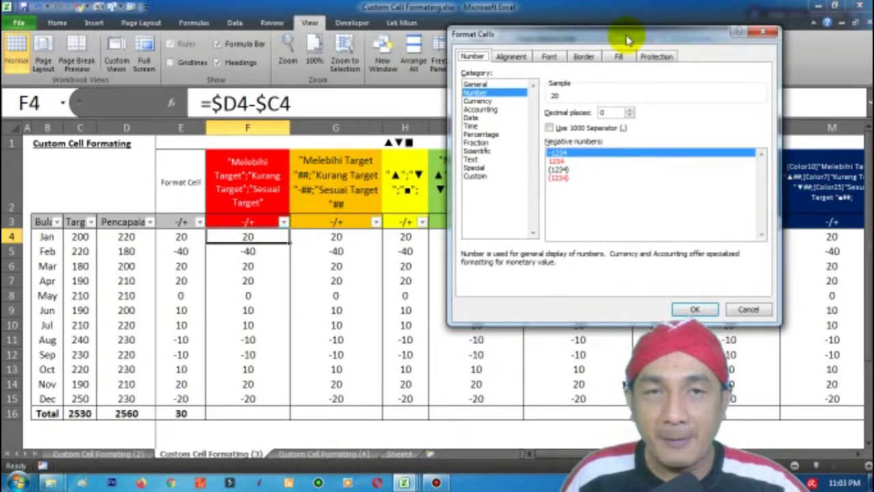
click(476, 174)
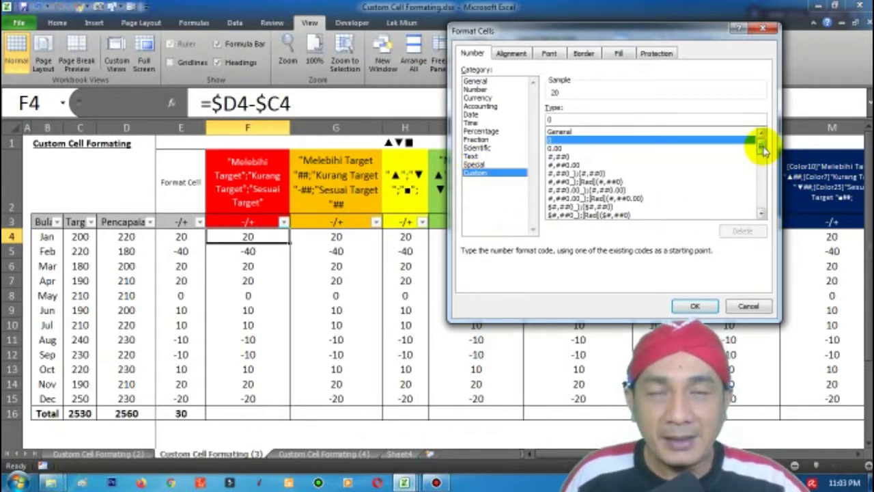
double_click(555, 119)
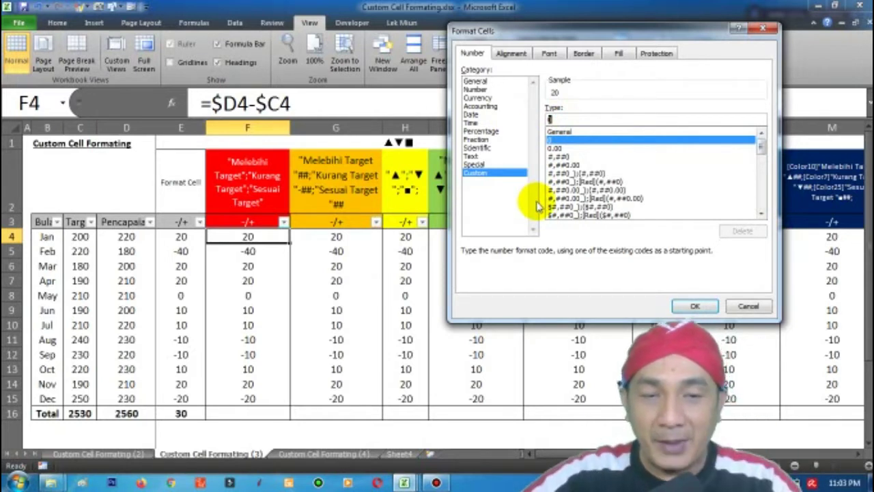
text(1)
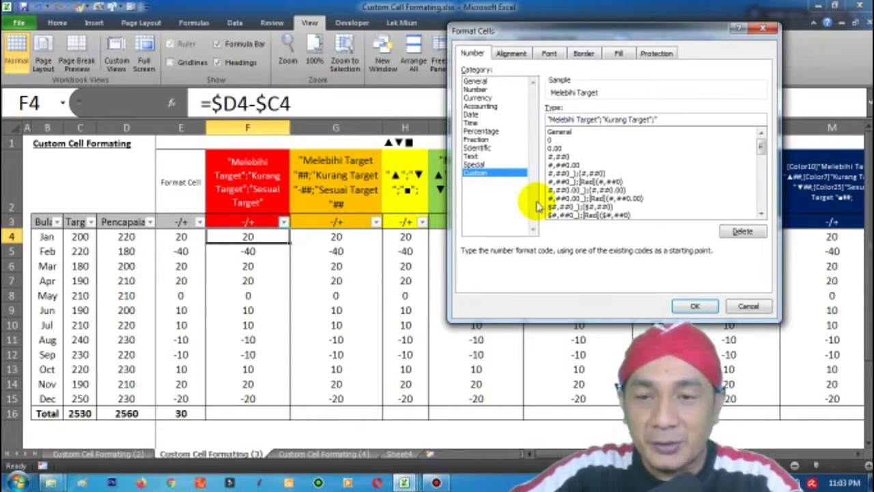
text(uai Ta)
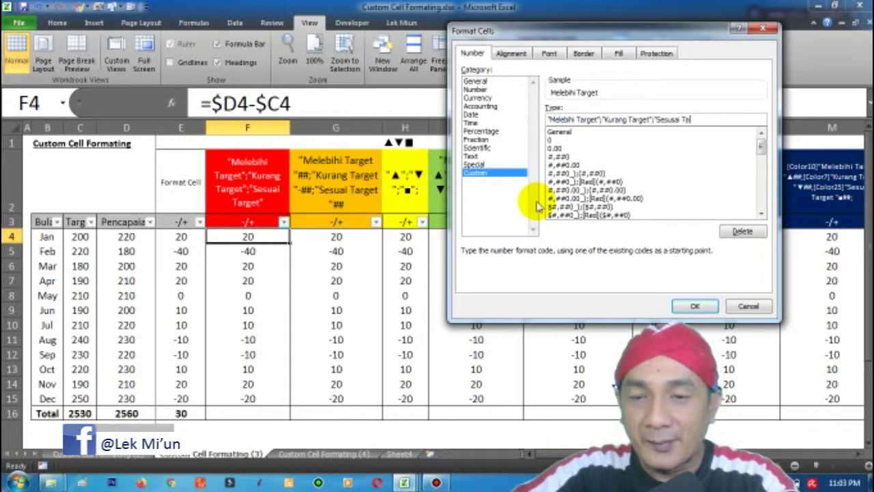
text(rget)
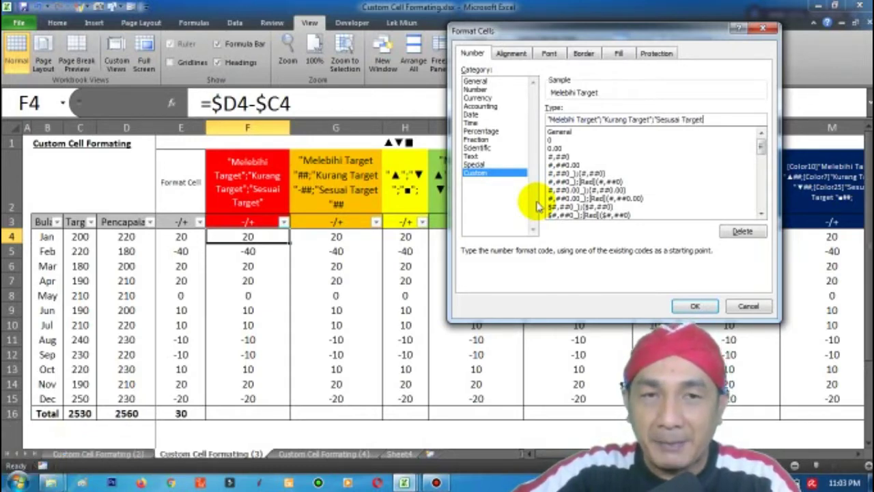
text(")
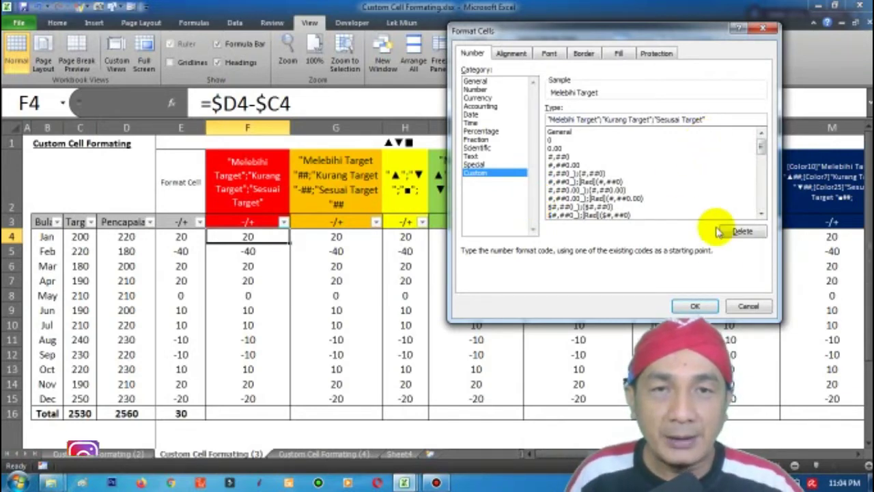
click(696, 307)
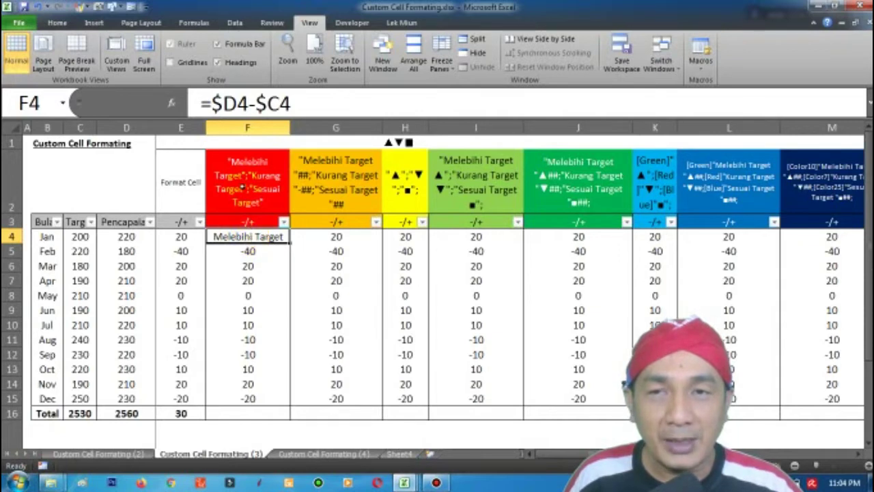
Step: Fill F4 down to F15 and check the formulas behind F4–F6
click(245, 176)
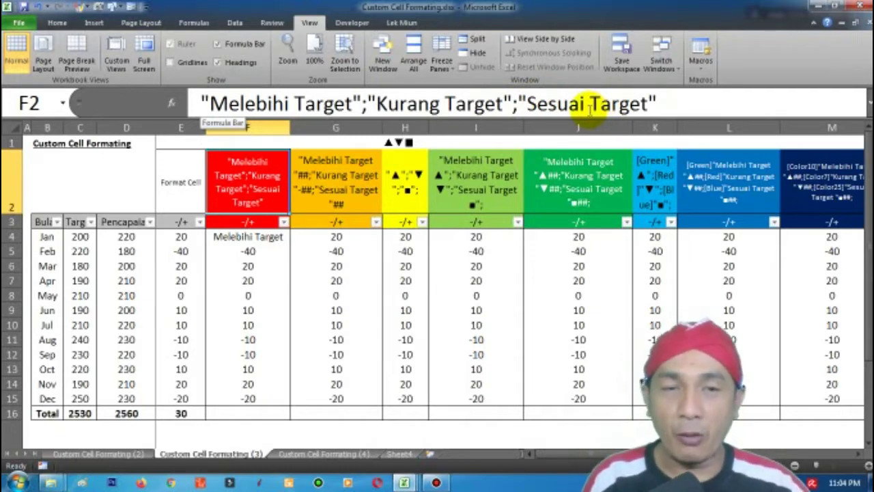
click(253, 237)
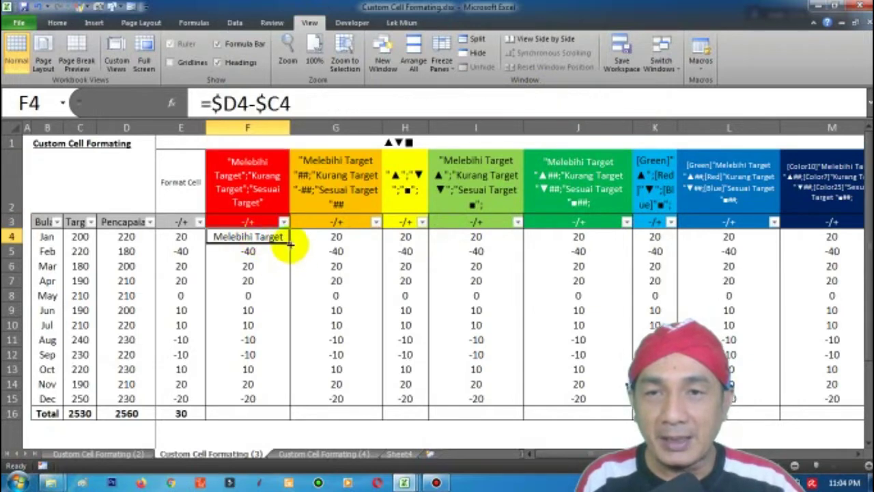
drag(289, 244, 290, 403)
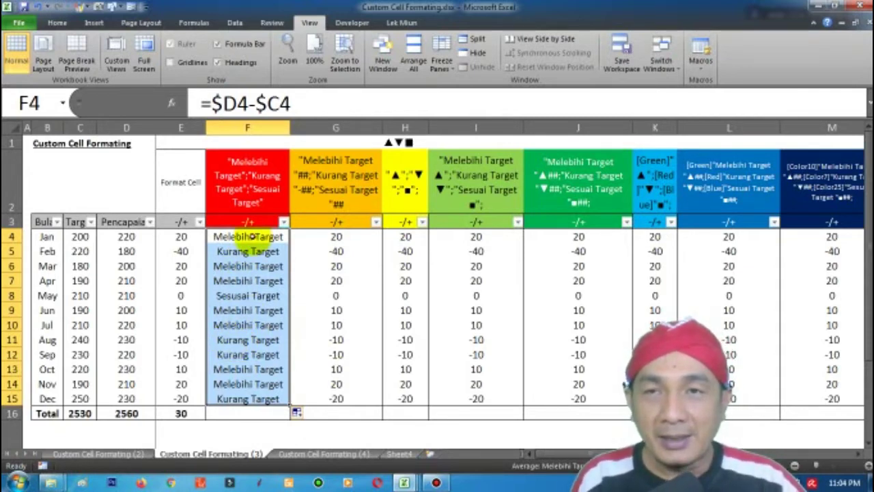
click(251, 236)
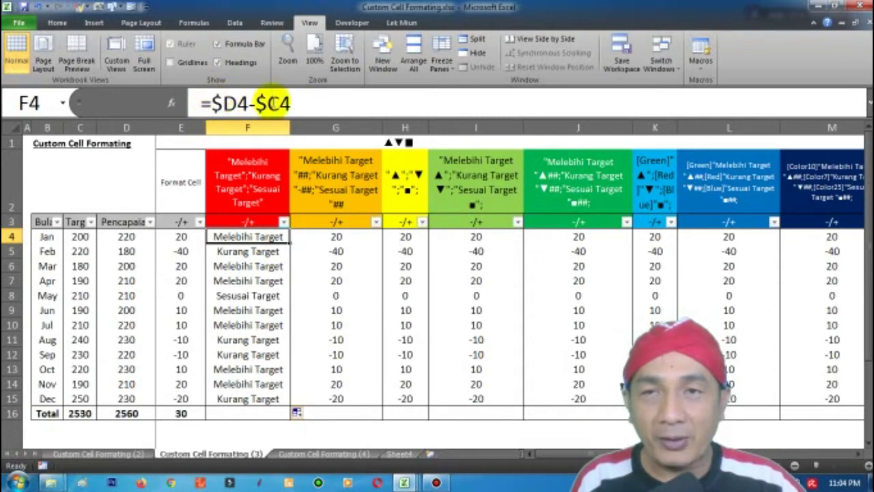
click(248, 251)
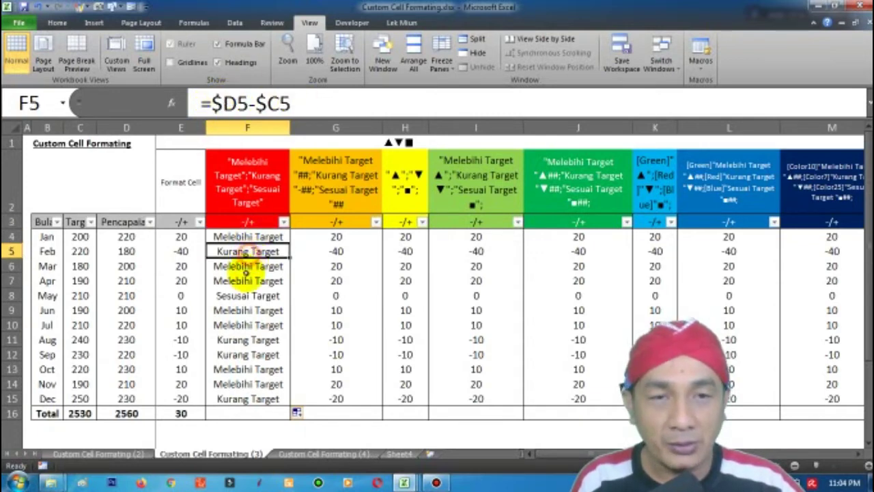
click(246, 267)
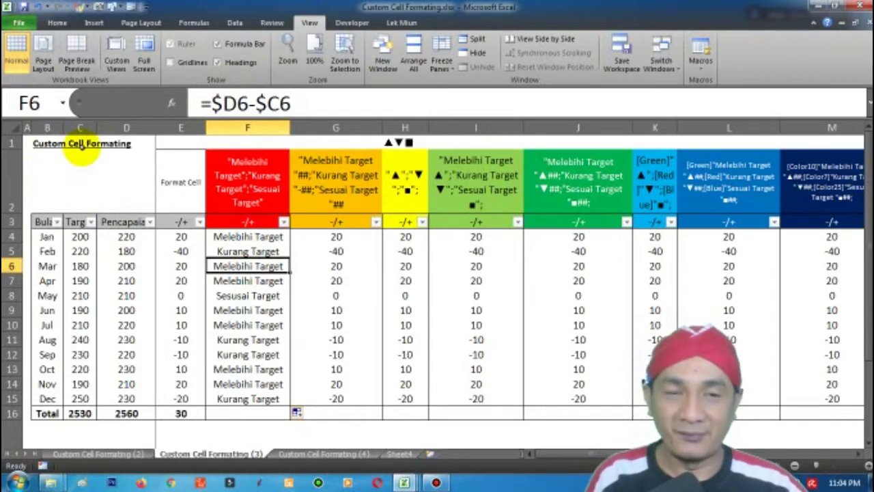
click(237, 237)
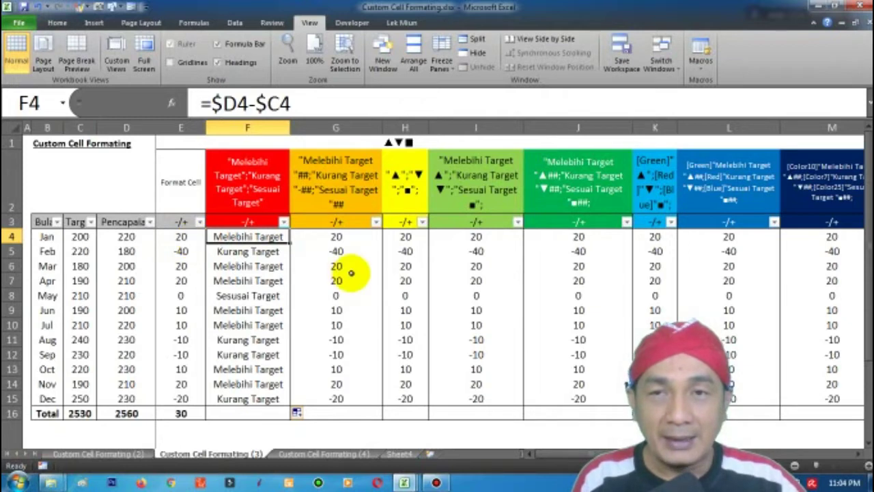
Step: Open G4's custom number formats, then cancel without changes
click(339, 237)
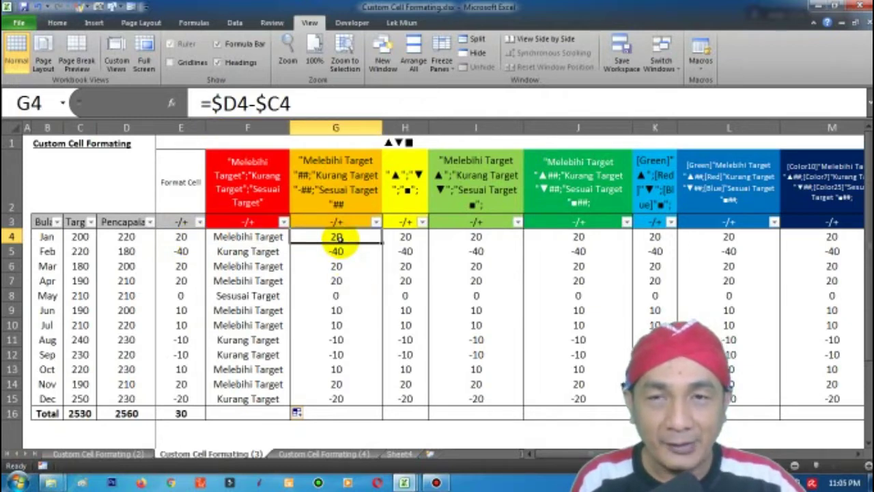
right_click(337, 236)
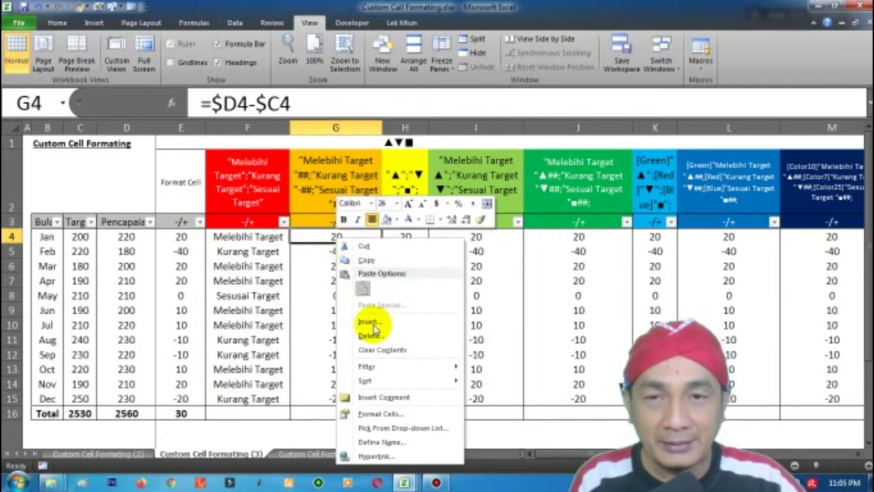
click(379, 414)
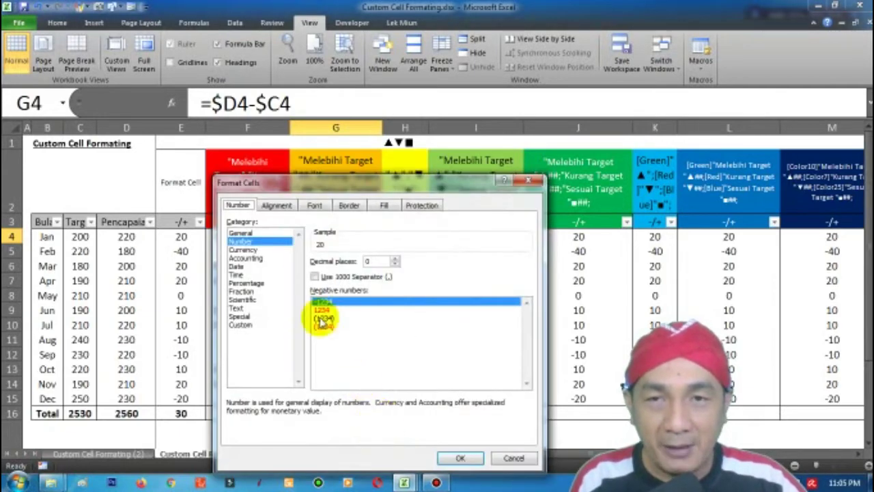
click(240, 325)
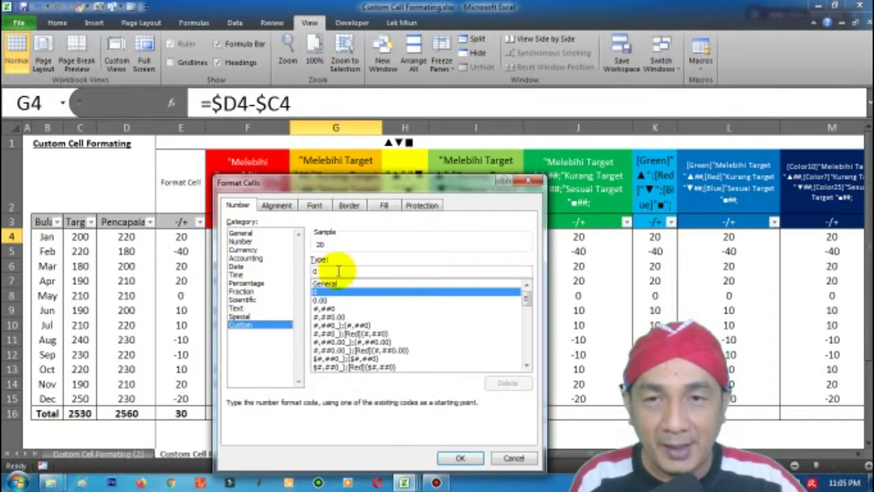
drag(356, 182, 694, 121)
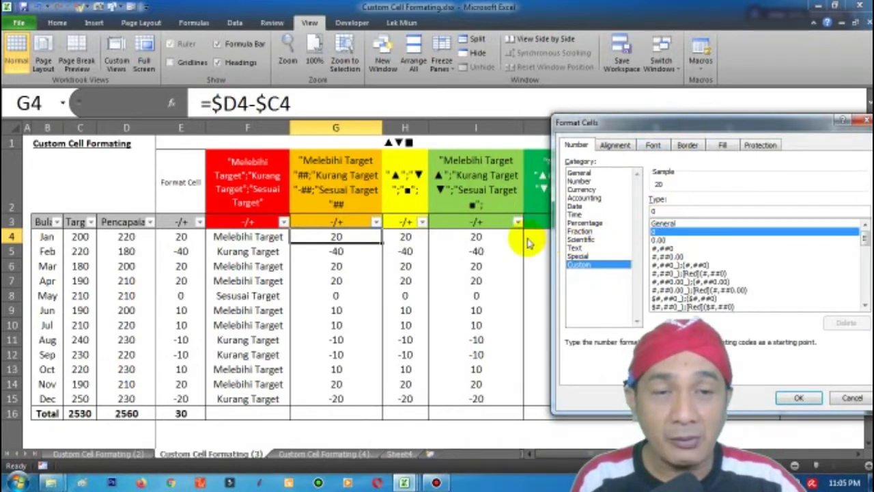
click(850, 397)
Step: Copy the full Melebihi/Kurang/Sesuai Target format code from header G2
click(336, 186)
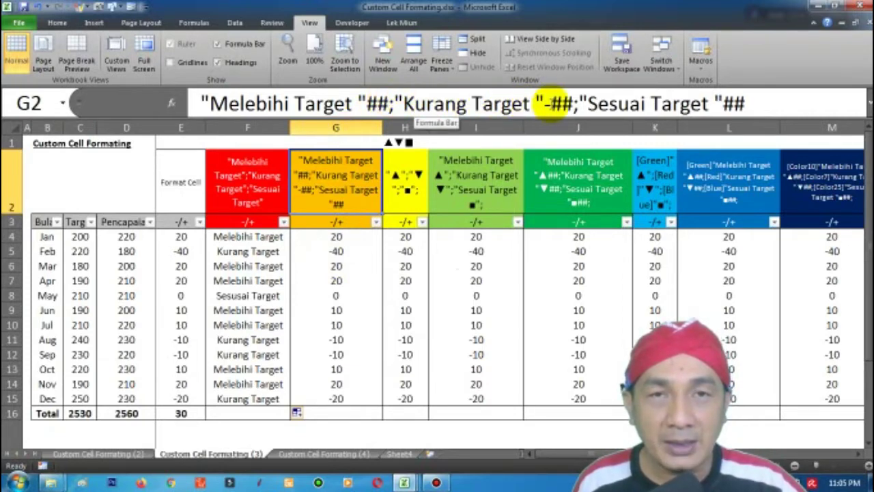
click(554, 103)
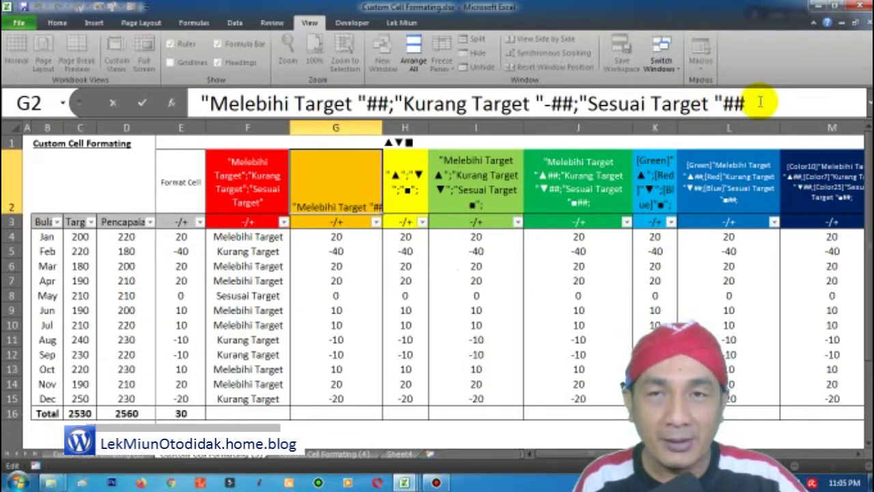
click(766, 101)
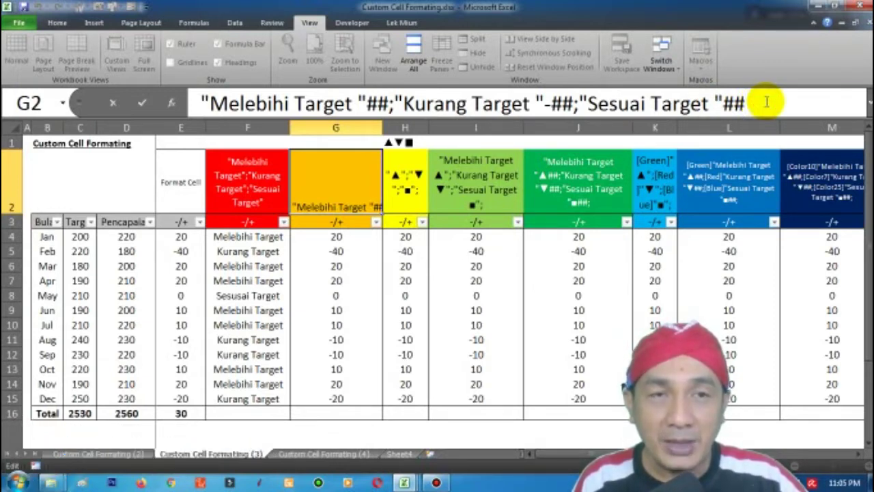
drag(765, 101, 200, 102)
key(ctrl+c)
right_click(354, 105)
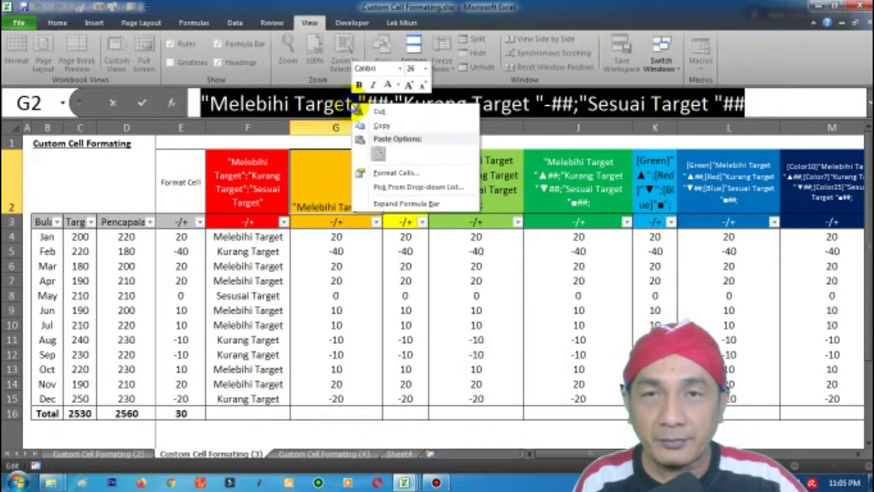
click(382, 126)
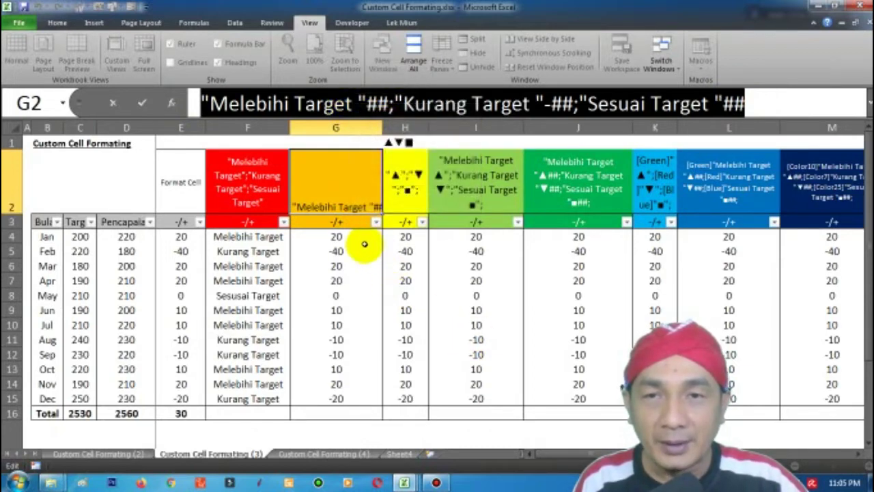
key(Return)
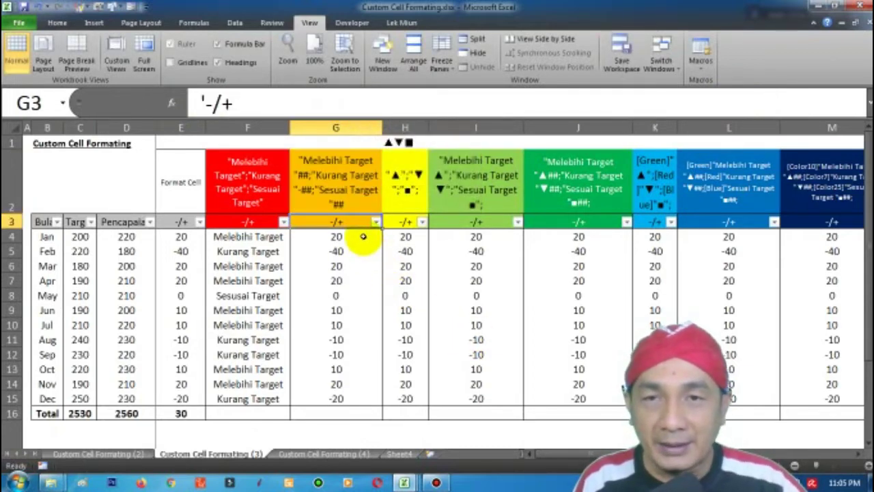
Step: Apply the pasted labelled-number code as G4's custom format, widen column G, fill to G15
right_click(360, 237)
click(407, 412)
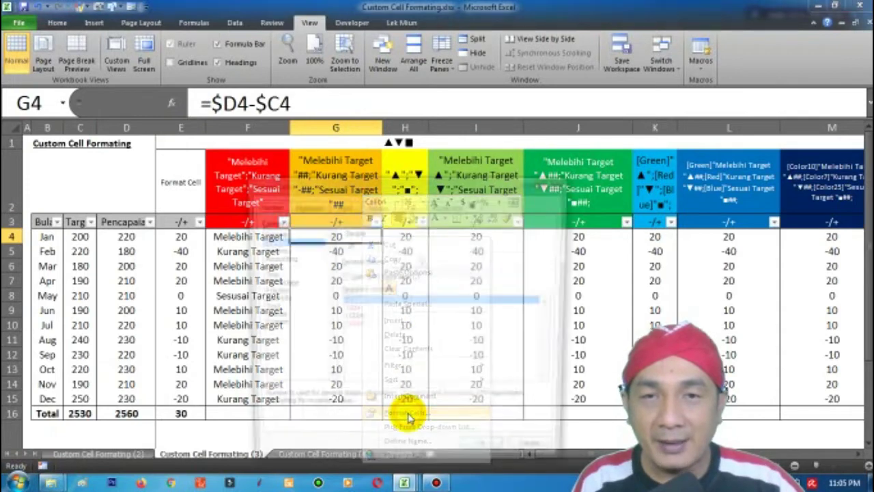
click(266, 324)
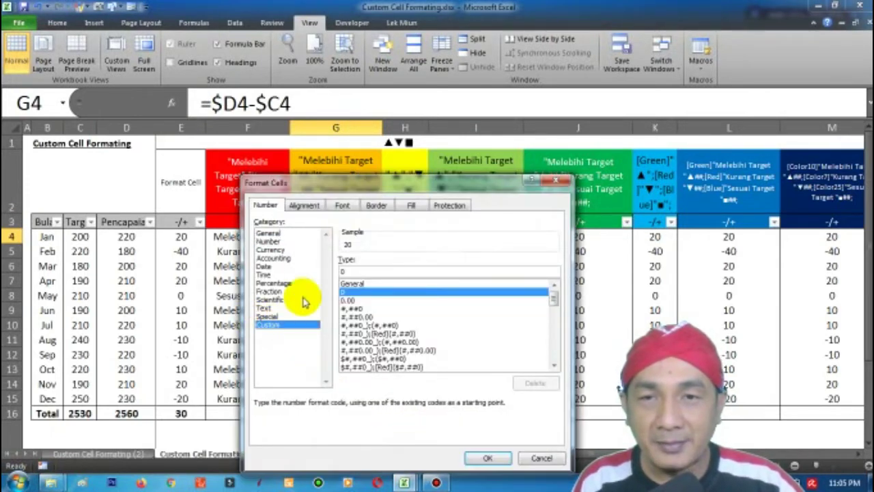
double_click(347, 271)
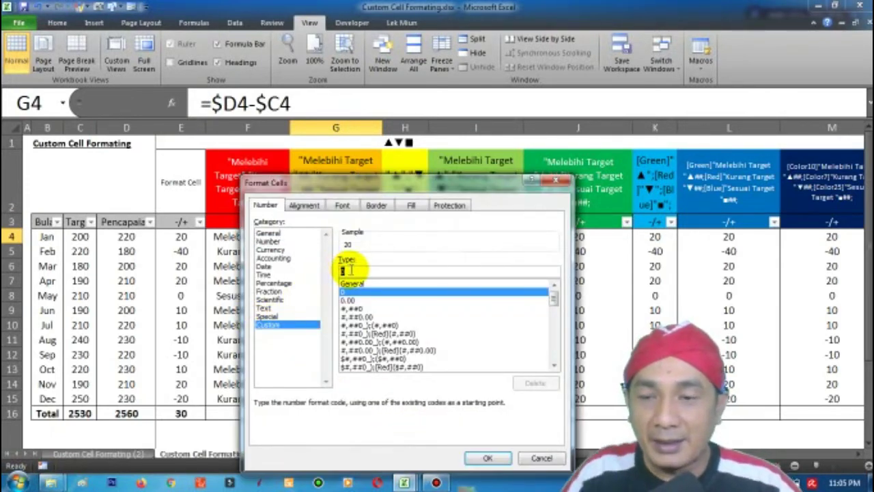
key(ctrl+v)
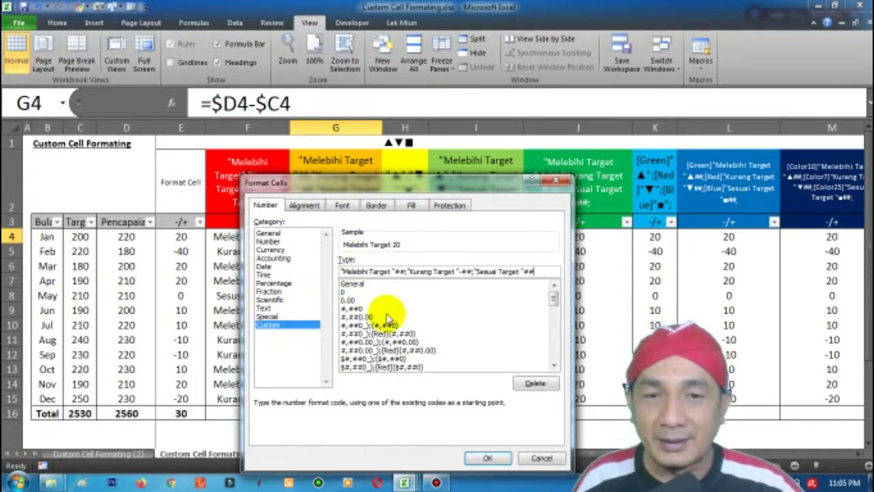
click(484, 458)
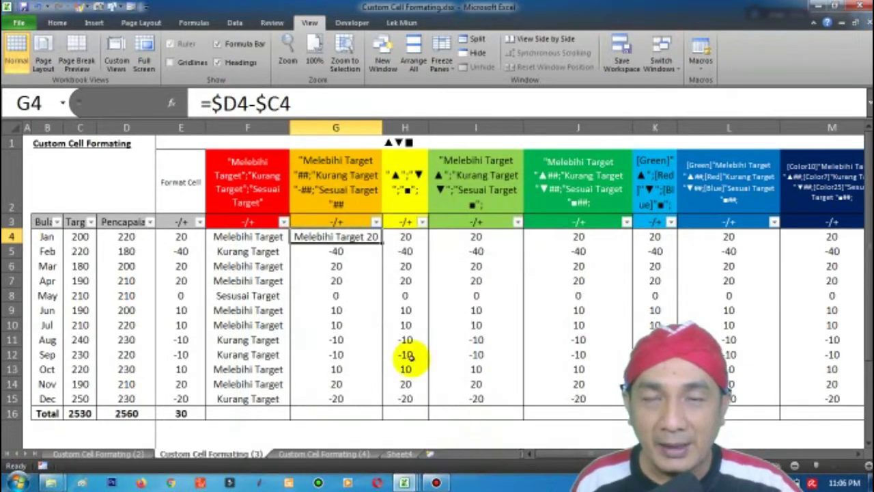
drag(382, 128, 388, 128)
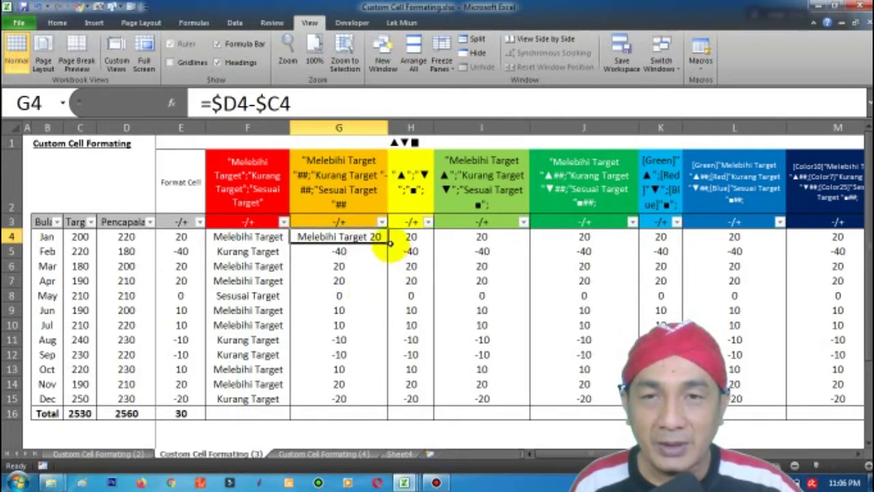
drag(388, 243, 390, 401)
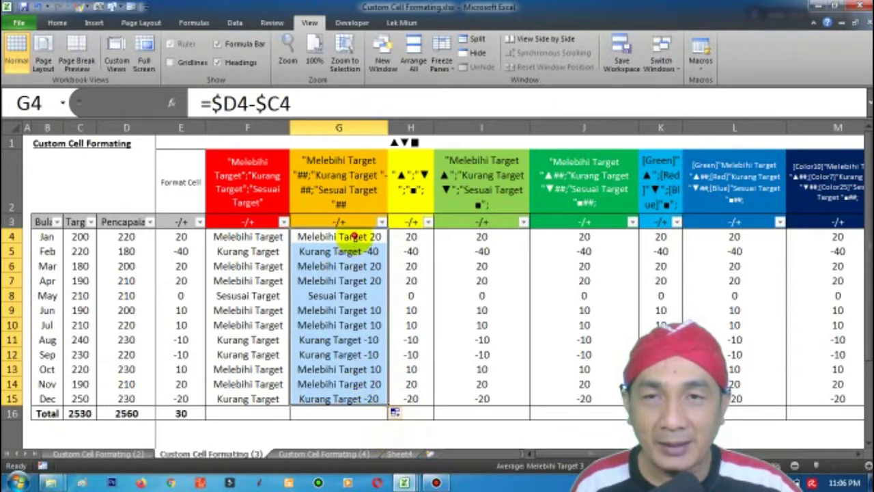
click(350, 241)
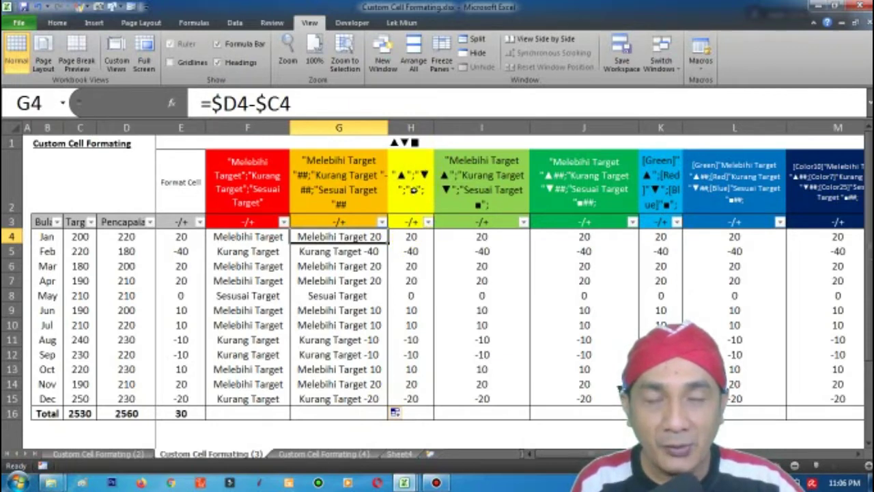
Step: Copy the "▲";"▼";"■" format code from header H2
click(412, 190)
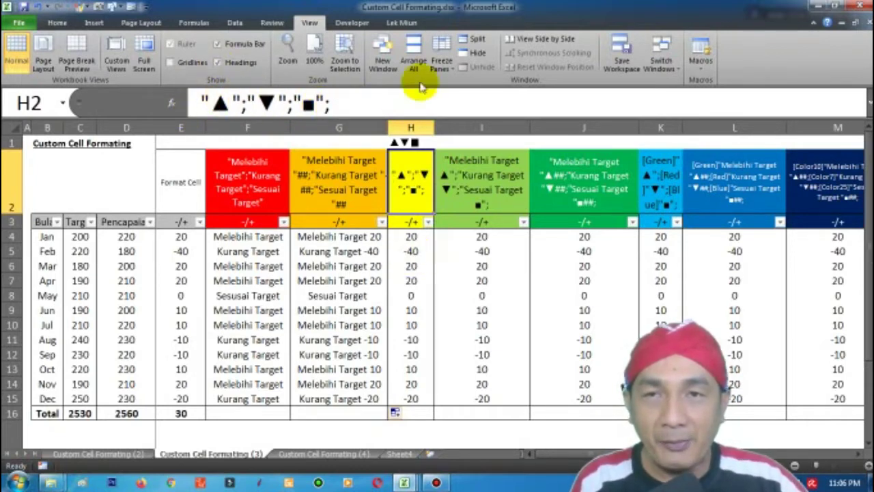
right_click(411, 237)
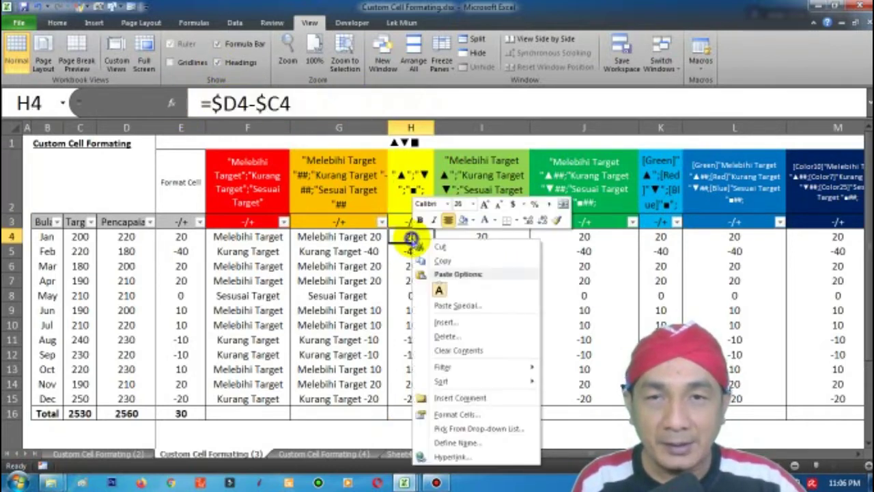
click(453, 414)
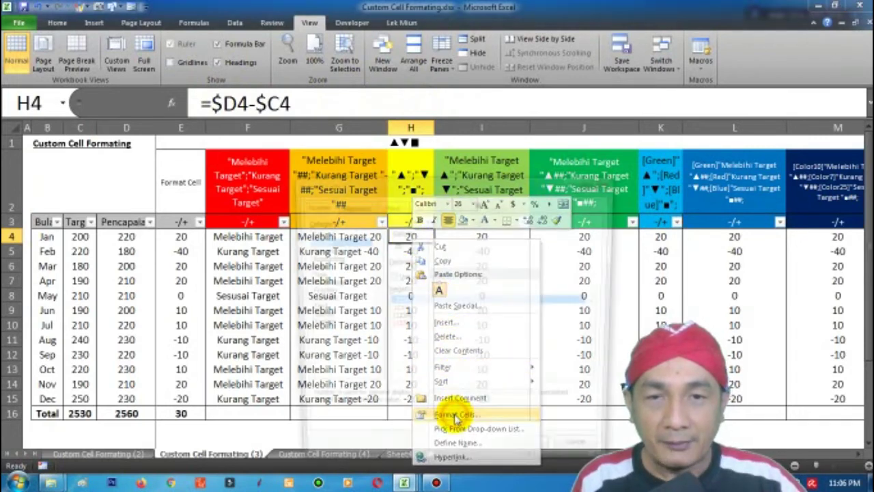
click(316, 325)
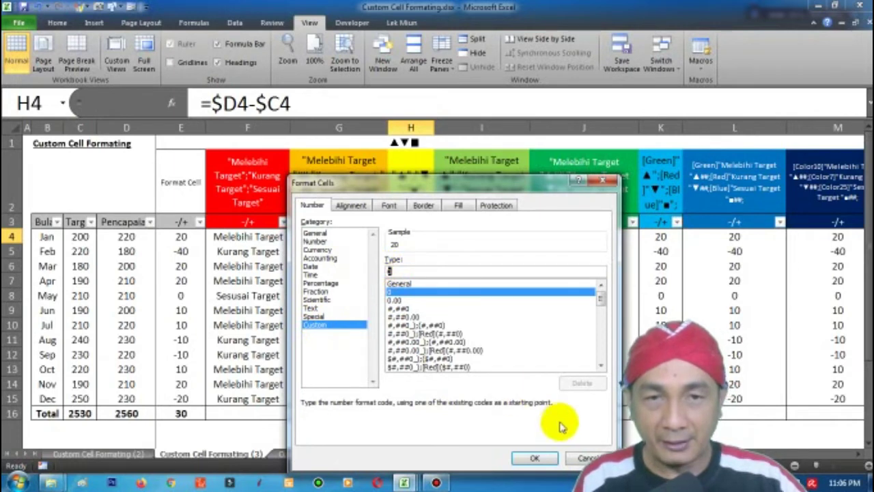
click(579, 459)
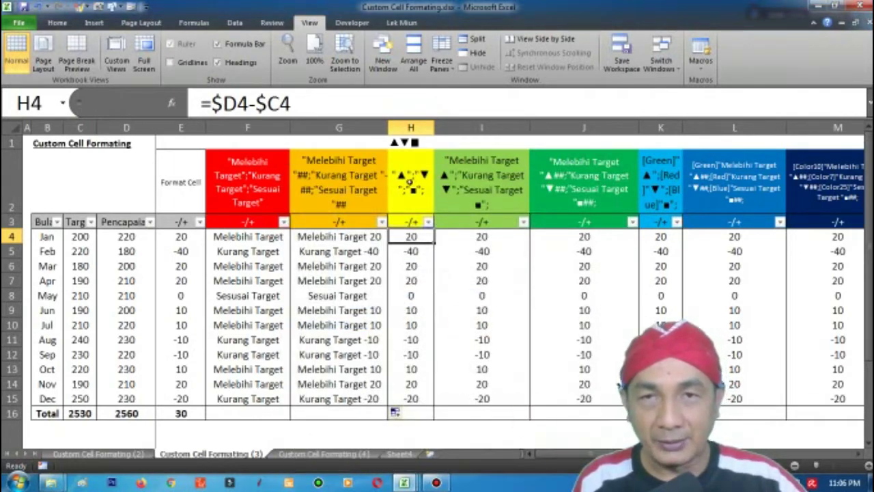
click(410, 181)
drag(335, 102, 171, 103)
right_click(228, 101)
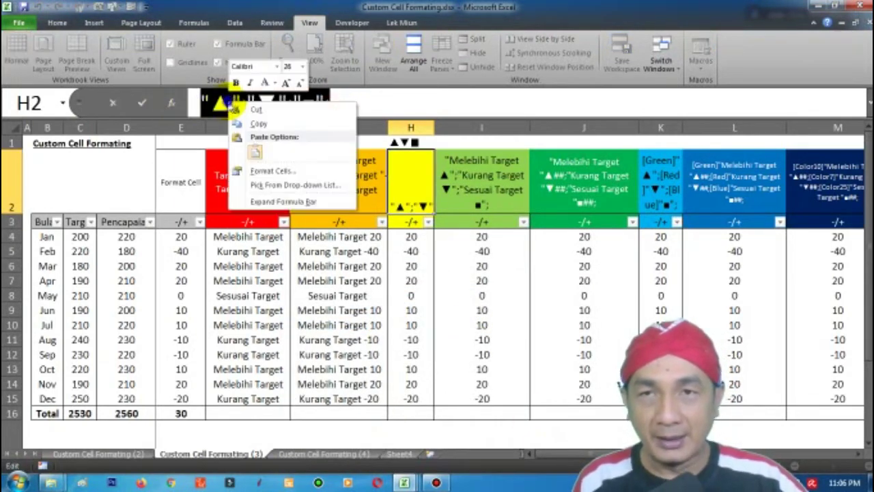
click(263, 125)
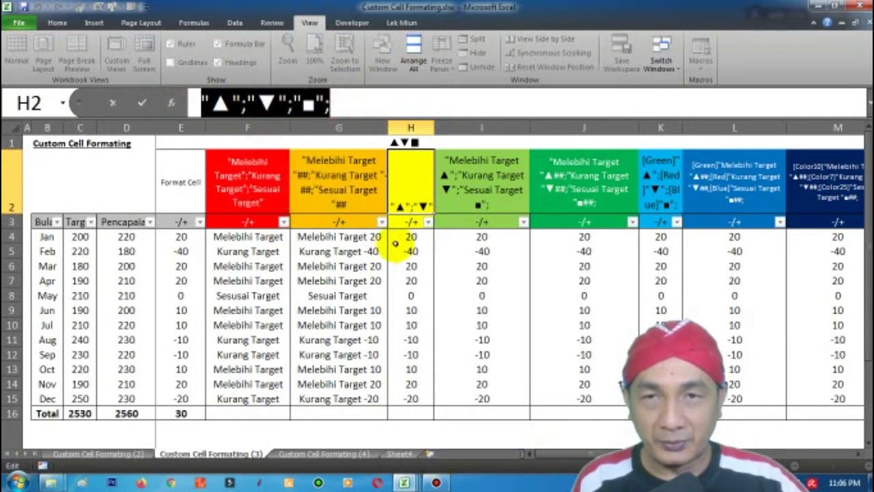
key(Return)
Step: Give H4 the custom format "▲";"▼";"■"
click(414, 235)
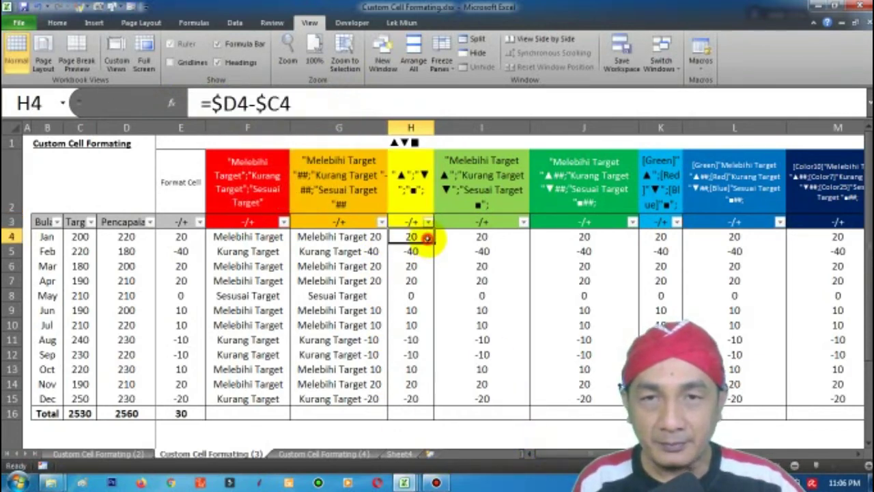
right_click(430, 237)
click(472, 413)
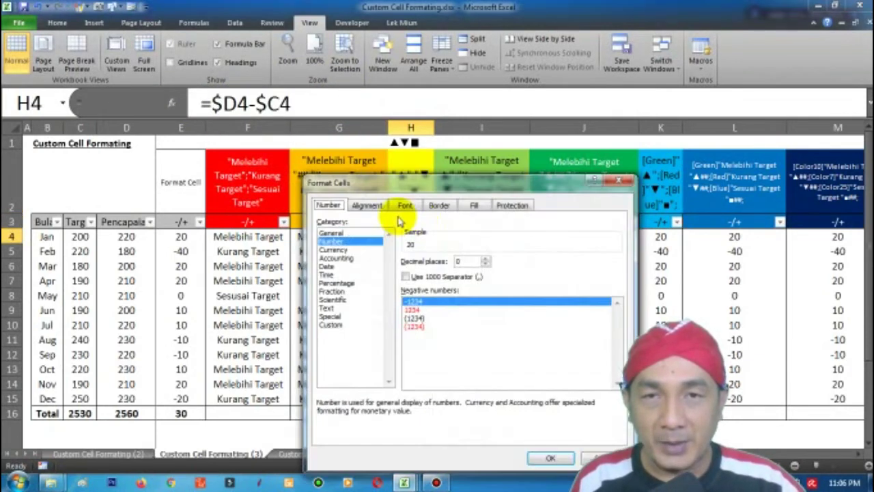
click(342, 325)
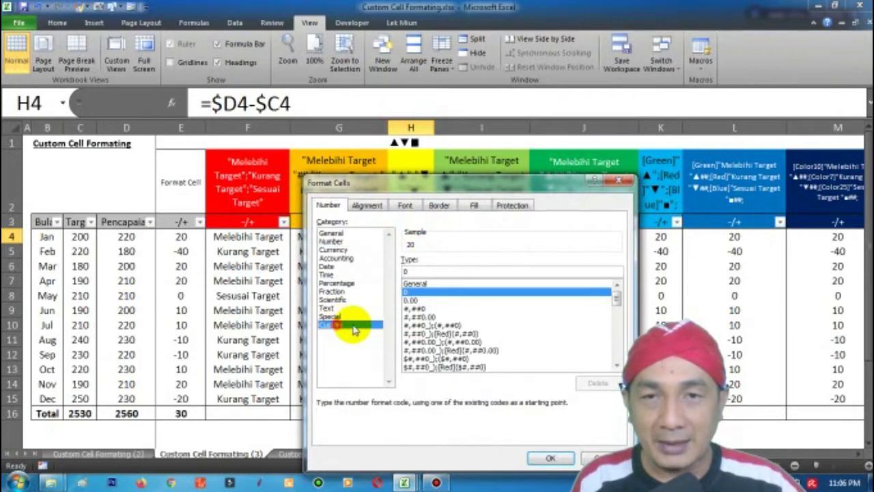
click(418, 271)
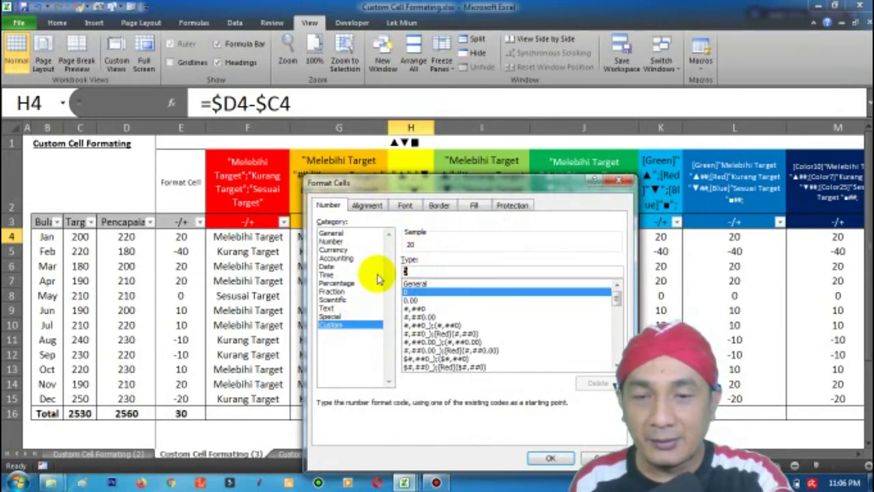
key(ctrl+v)
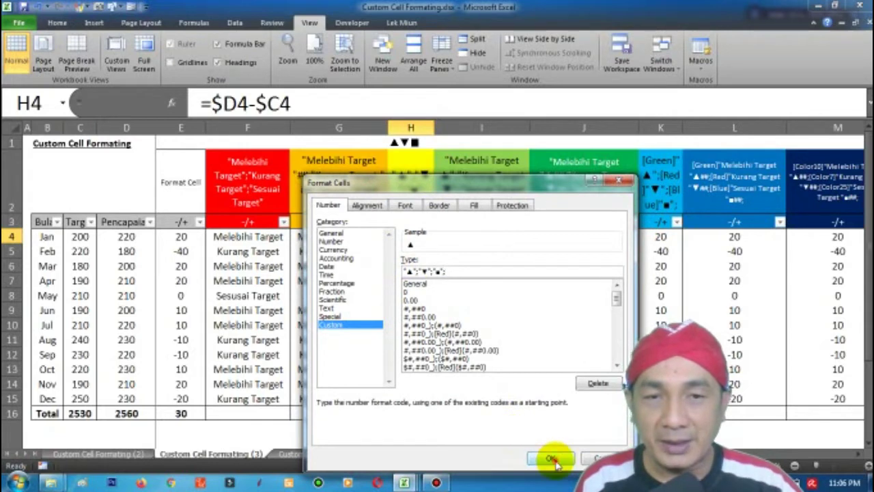
click(552, 459)
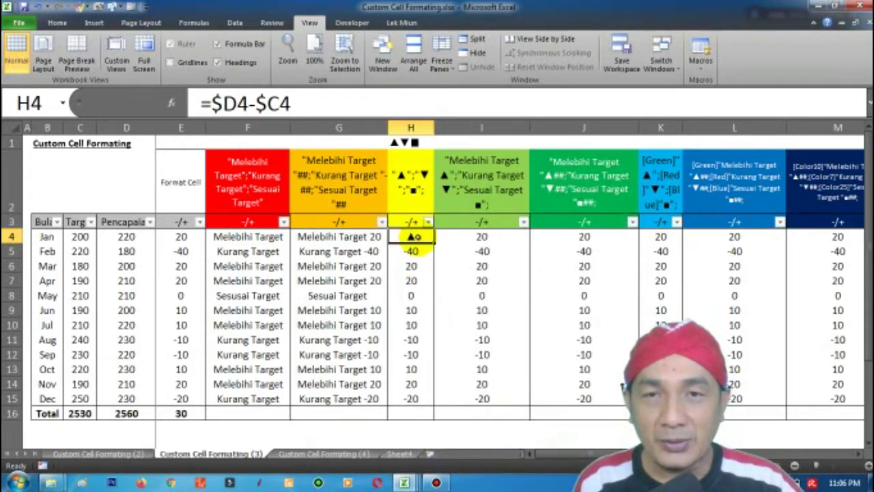
Step: Fill H4 down to row 15 and check the differences behind the symbols
drag(434, 245, 435, 404)
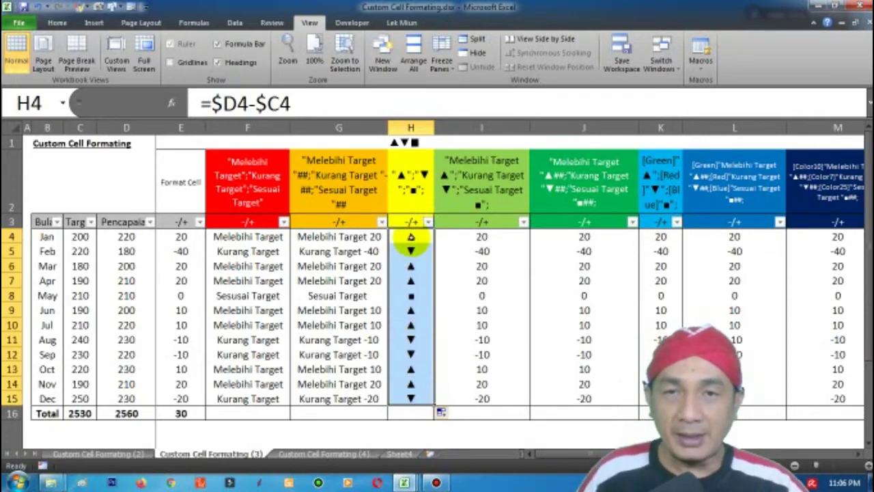
click(410, 236)
click(410, 252)
click(411, 310)
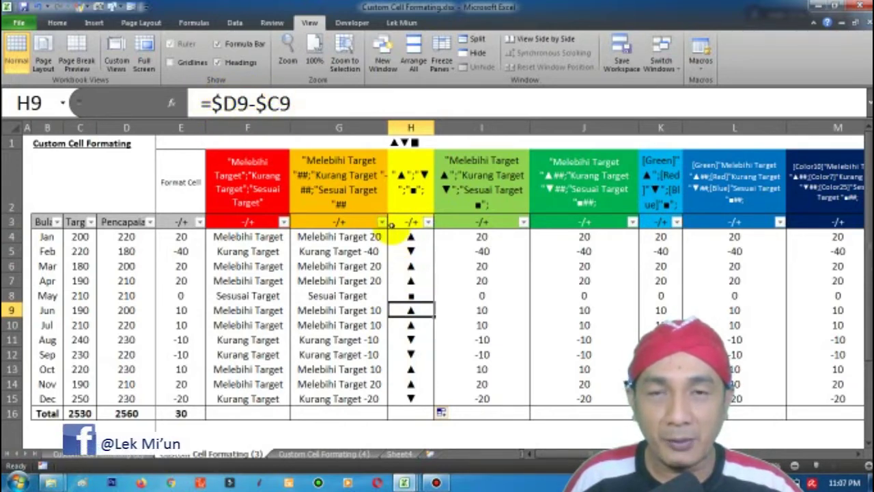
click(408, 237)
click(410, 251)
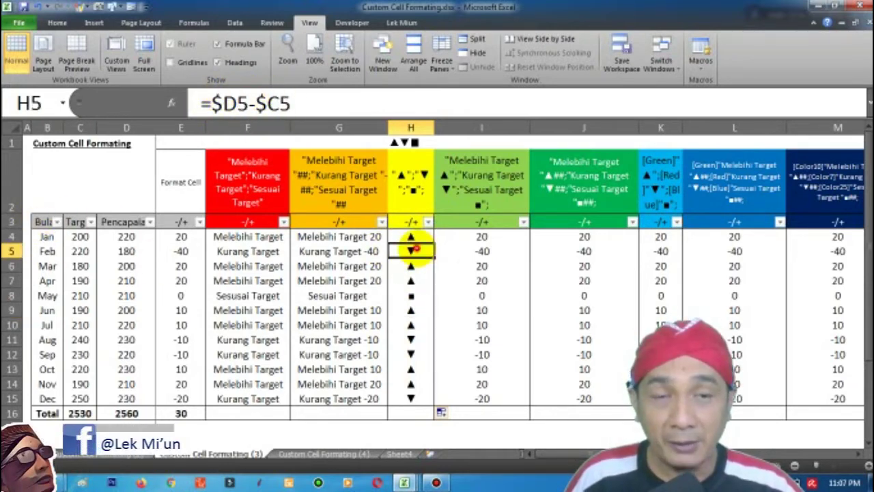
click(411, 266)
click(410, 280)
click(410, 310)
click(411, 354)
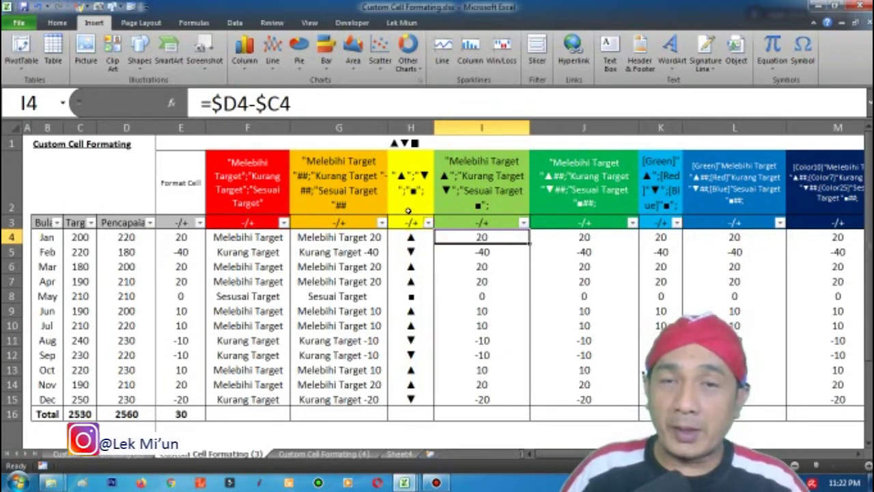
Step: Insert ▲, ▼ and ■ from the NSimSun Geometric Shapes symbols into empty cell G1
click(409, 142)
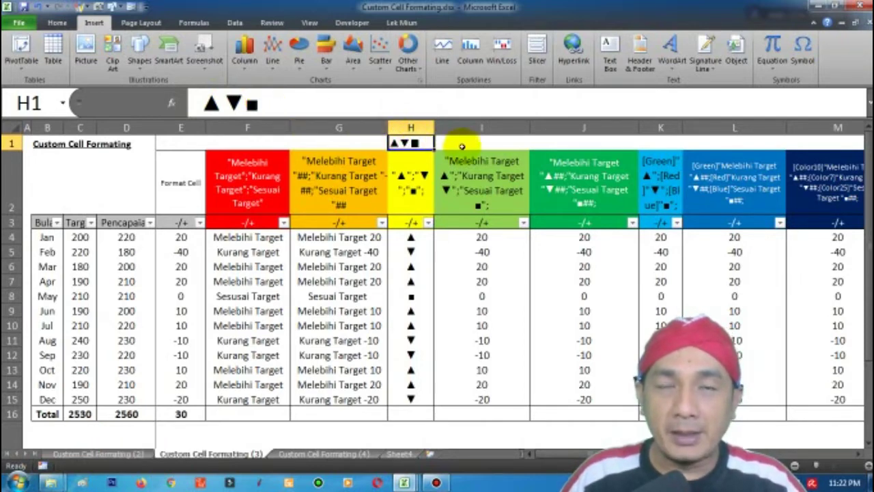
click(332, 141)
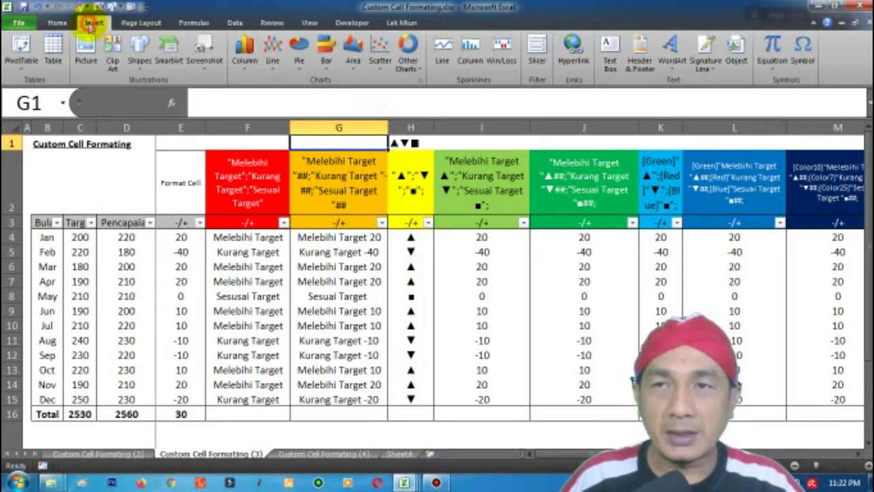
click(802, 47)
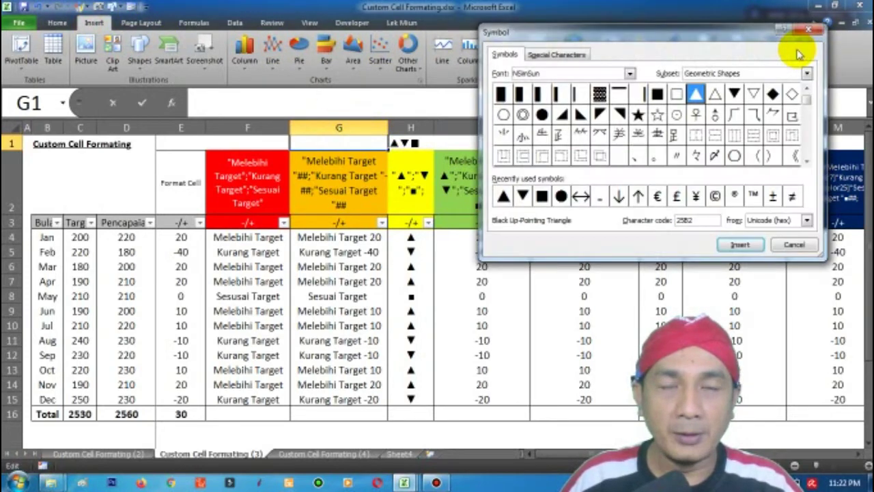
click(630, 74)
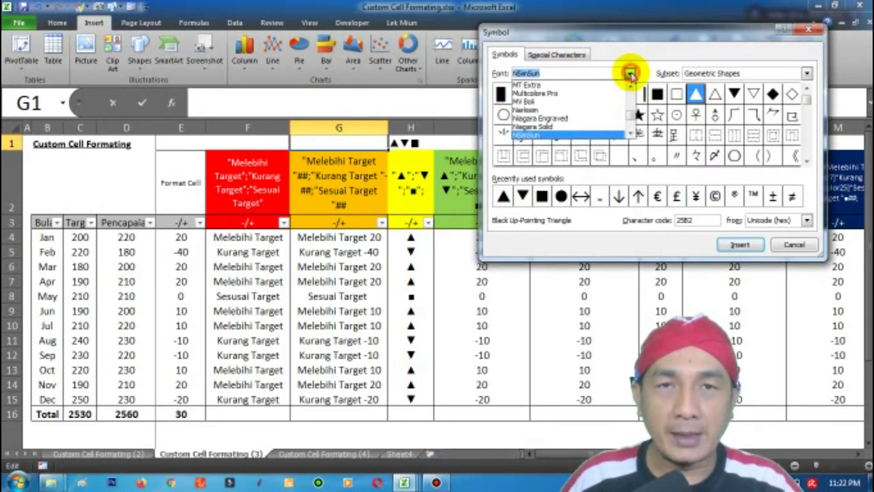
click(537, 134)
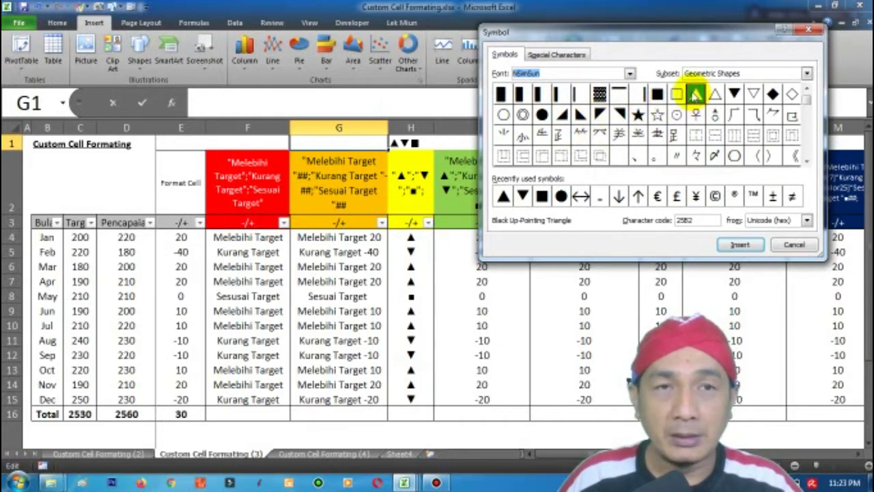
click(735, 248)
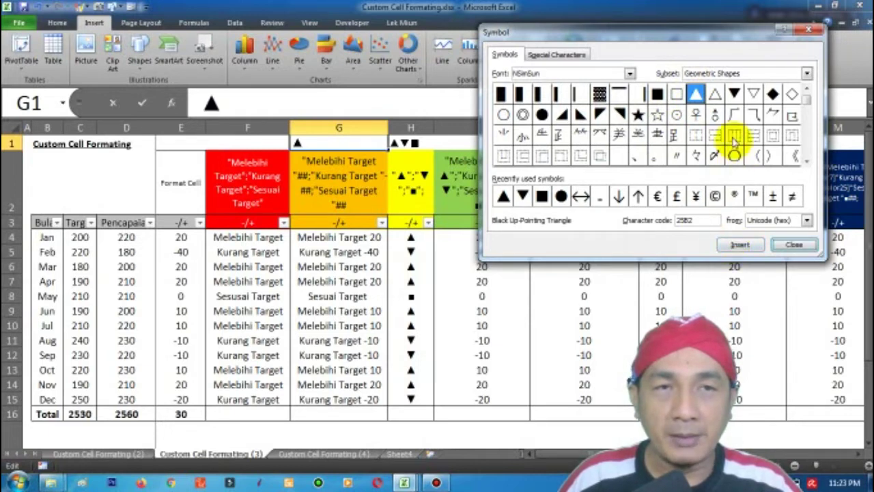
click(735, 95)
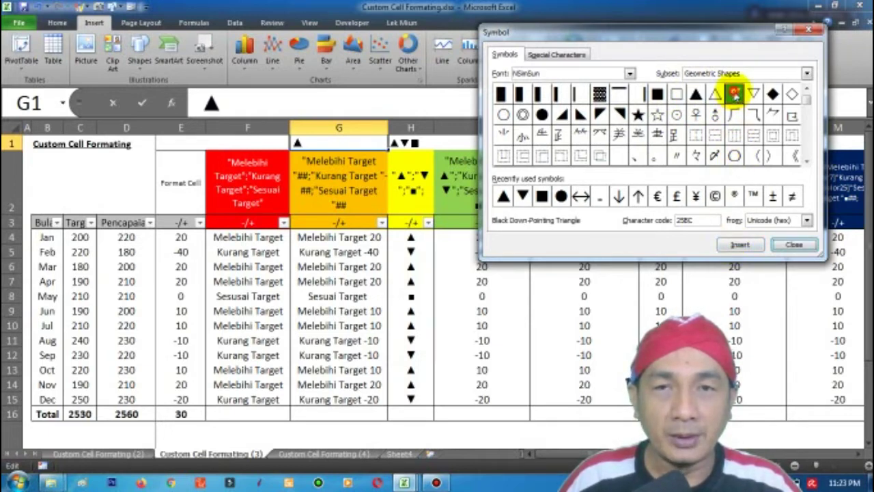
click(740, 244)
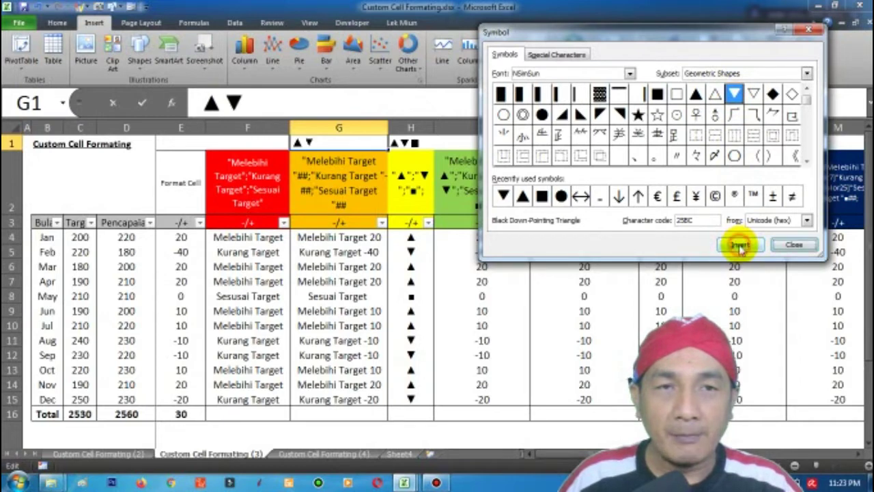
click(657, 96)
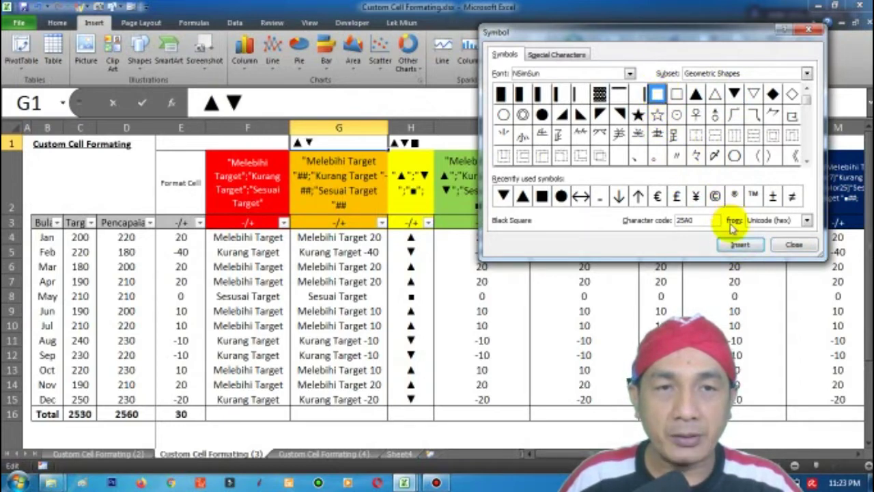
click(738, 246)
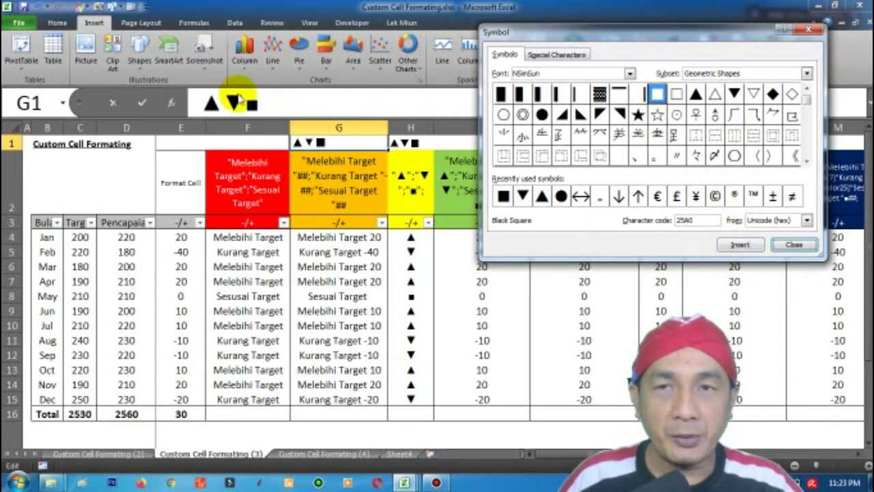
click(793, 244)
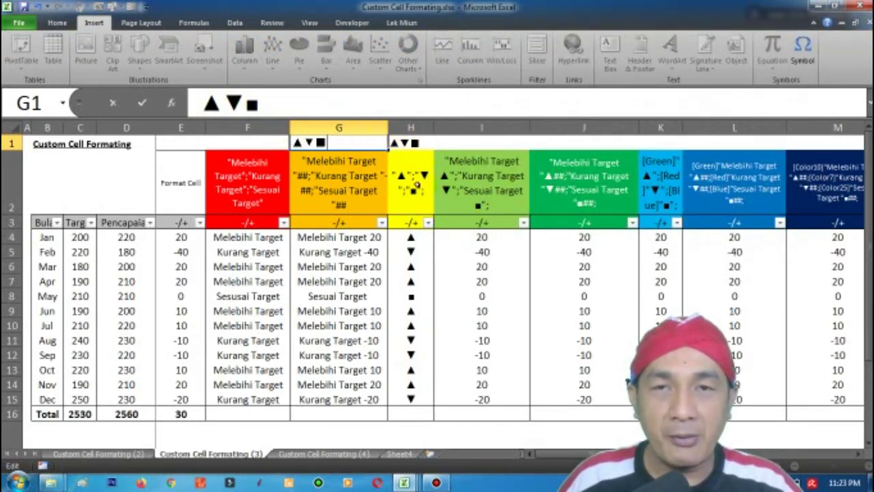
Step: Rewrite G1's symbols as "▲";"▼";"■"; by adding quotes and semicolons around each one
click(412, 188)
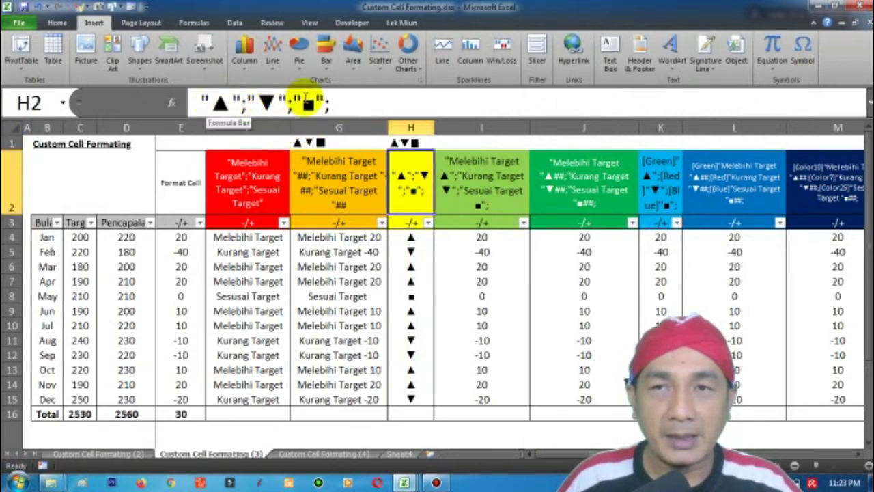
click(331, 143)
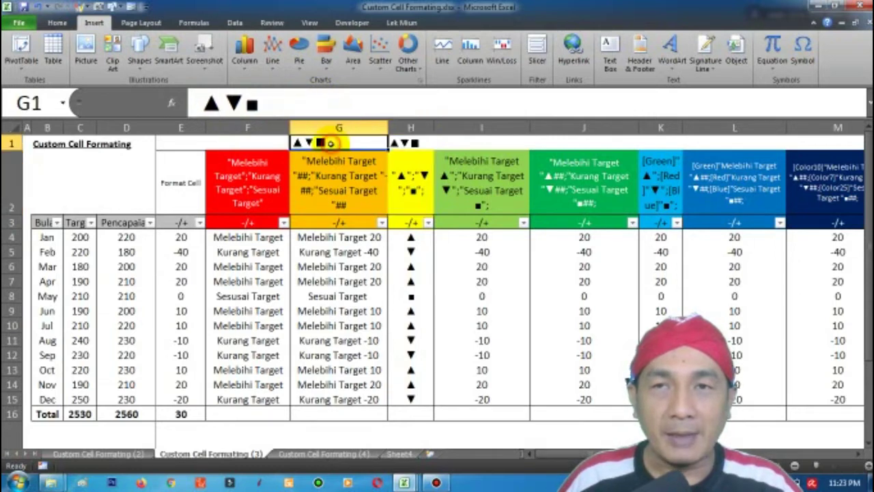
click(203, 102)
text(")
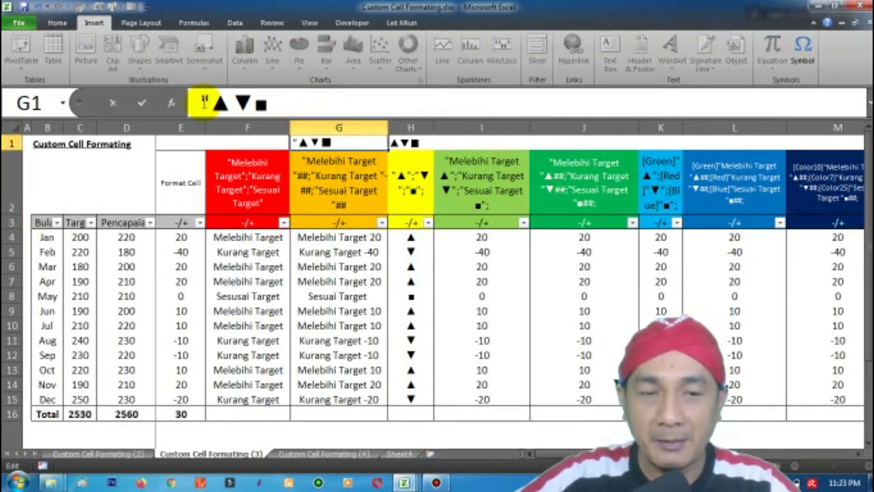
key(Right)
text(";")
key(Right)
text(";"▼")
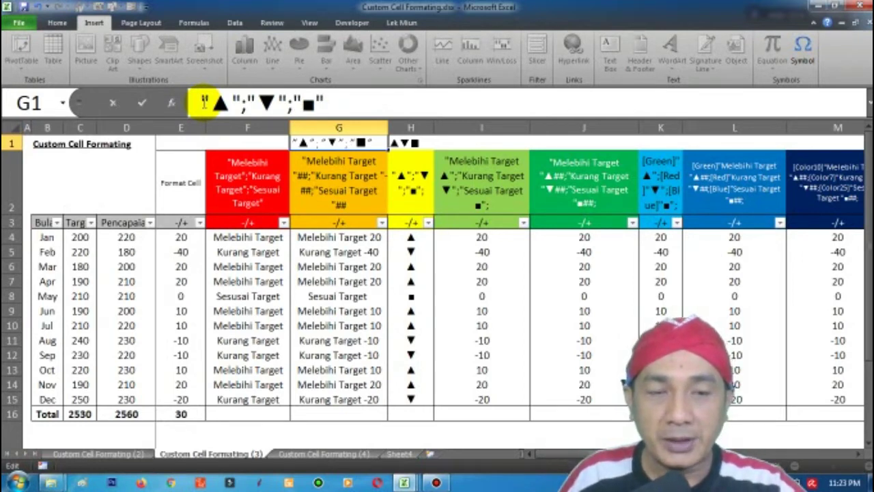
key(Return)
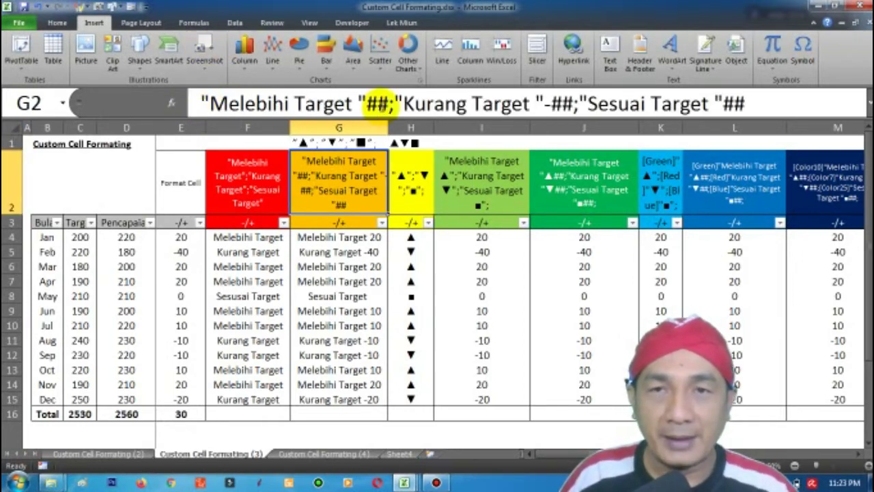
click(360, 141)
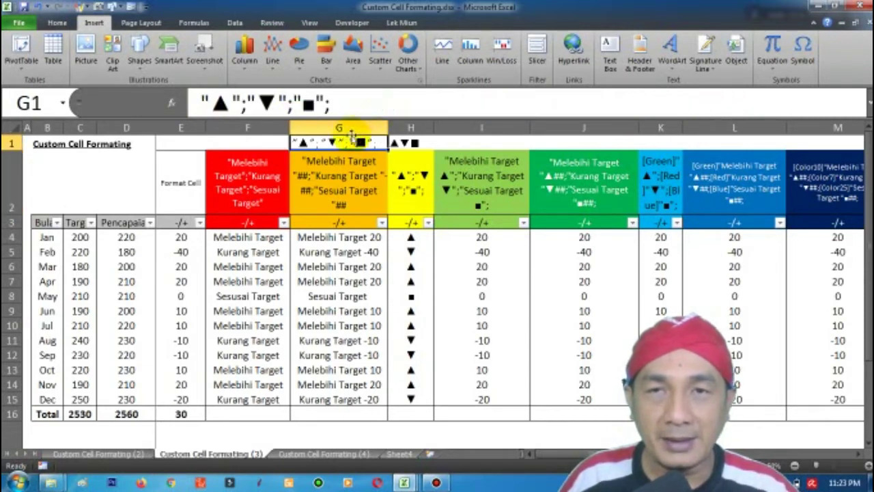
drag(343, 99, 202, 102)
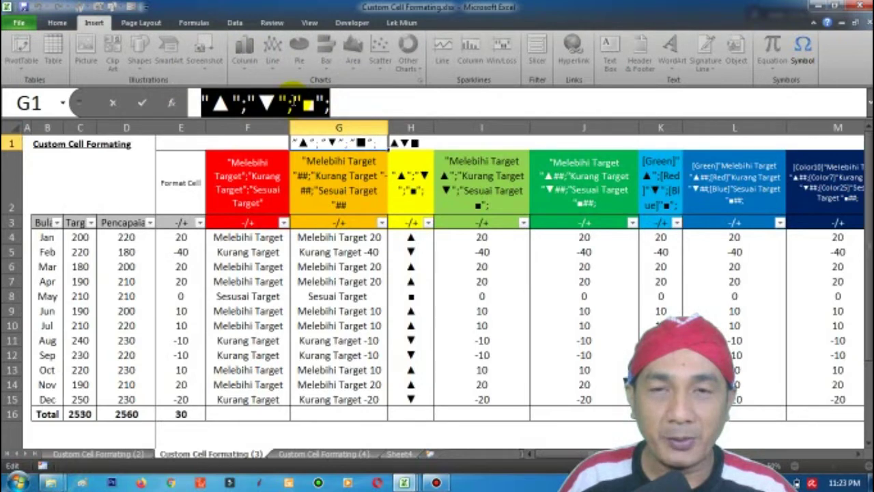
key(Return)
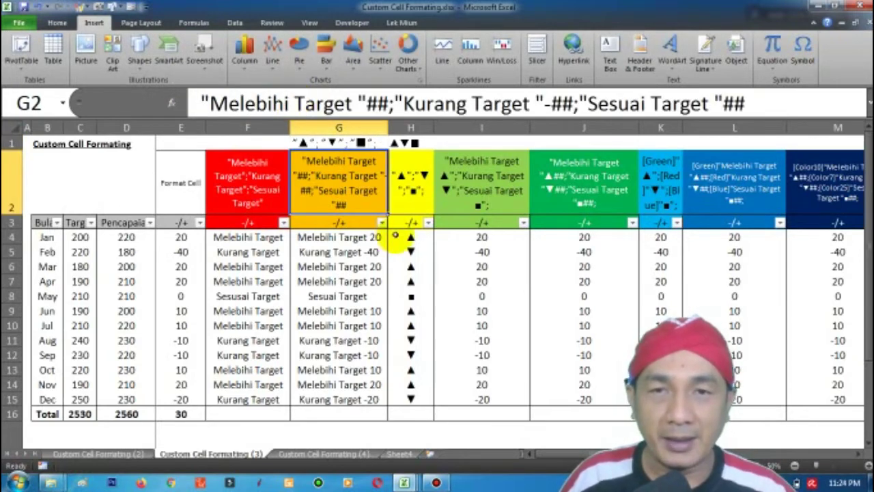
click(410, 237)
right_click(409, 238)
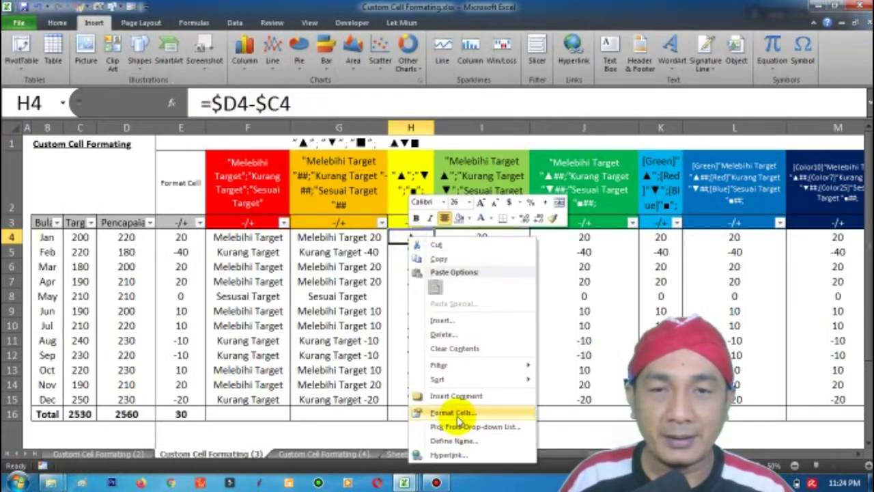
click(452, 414)
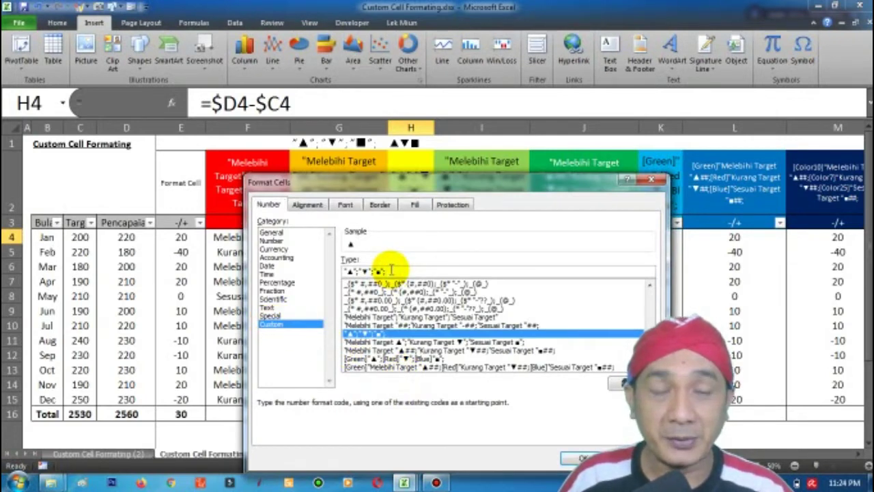
click(626, 456)
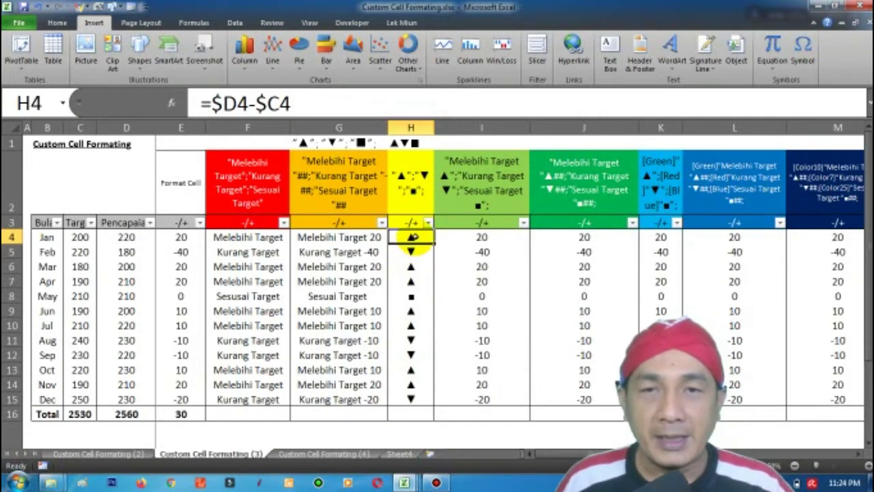
drag(412, 237, 410, 398)
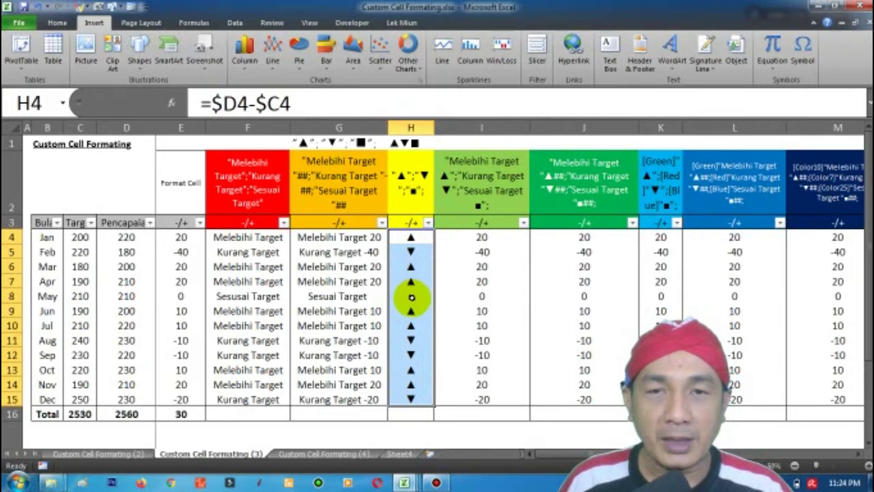
click(411, 297)
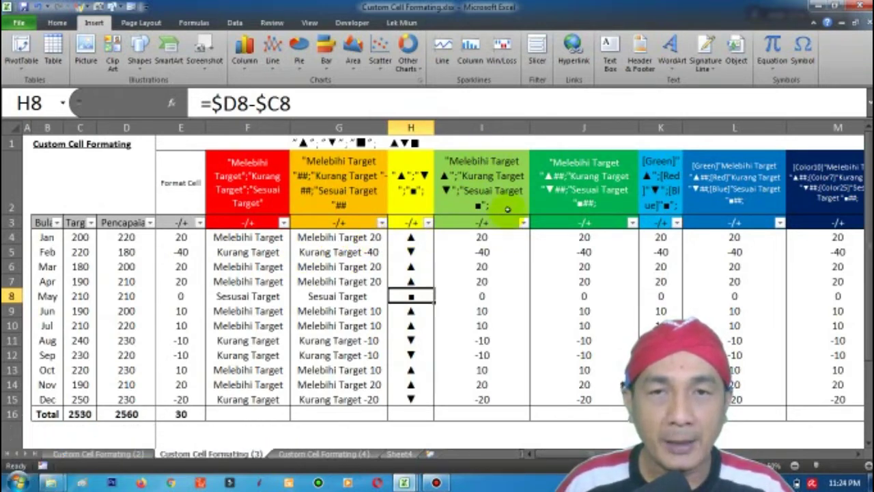
click(500, 176)
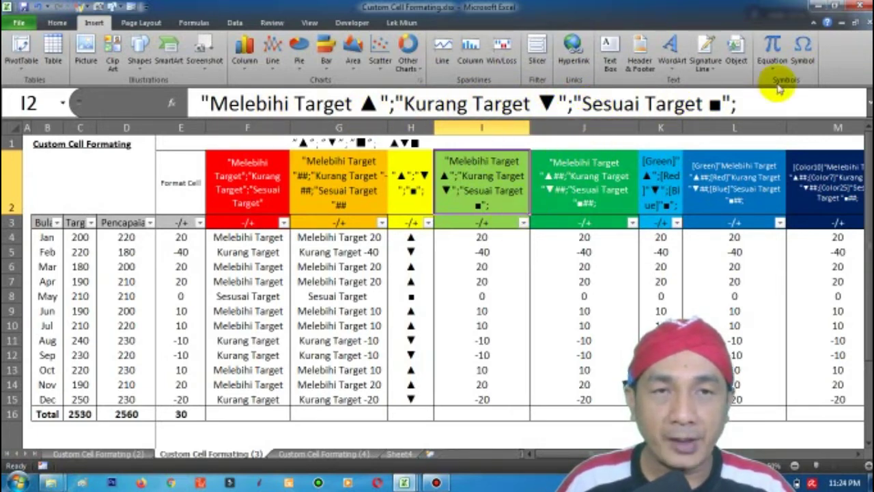
drag(735, 103, 170, 106)
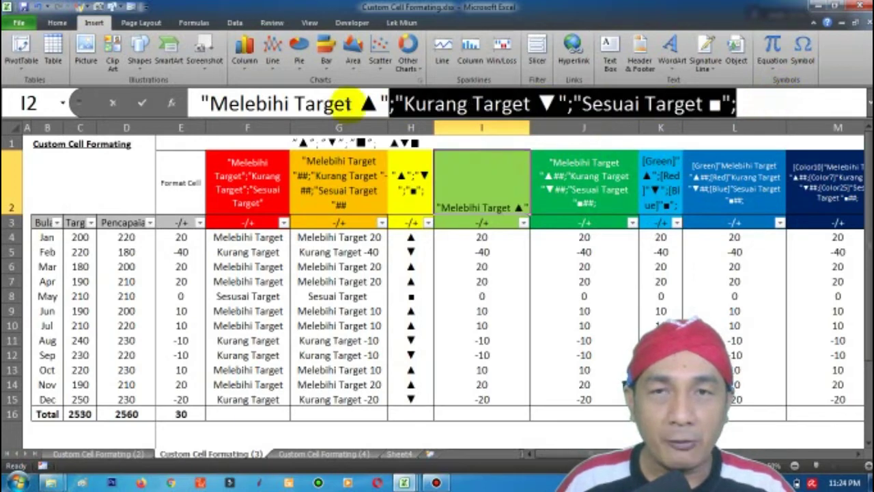
right_click(293, 100)
click(315, 121)
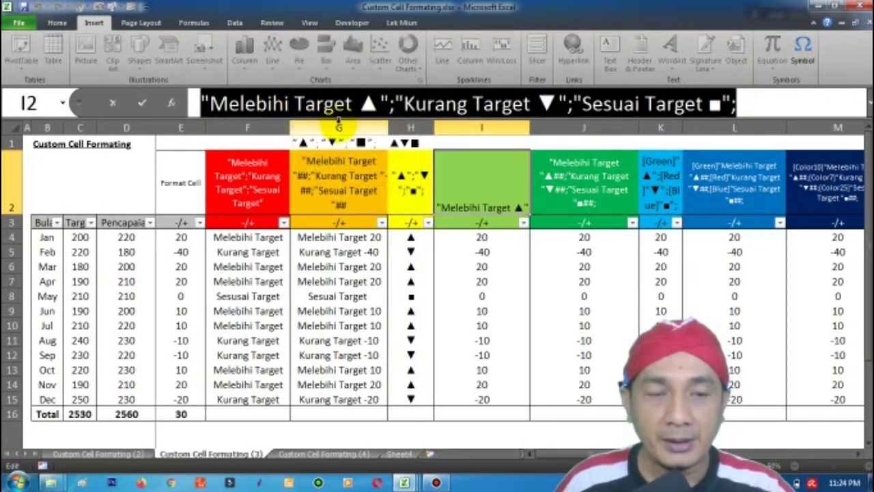
key(Return)
click(486, 238)
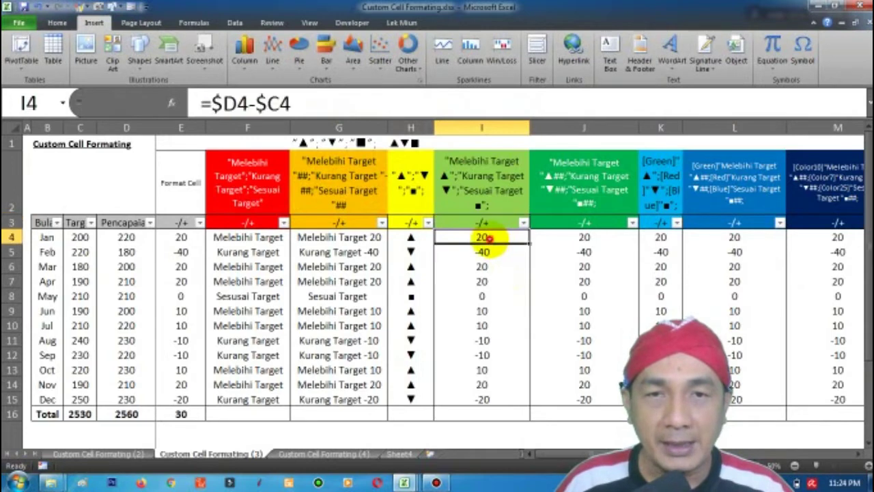
right_click(489, 239)
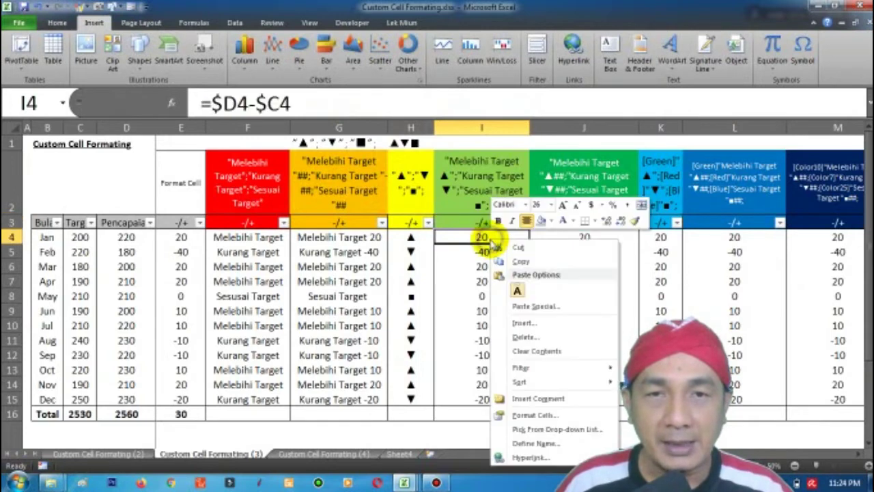
click(537, 417)
click(397, 326)
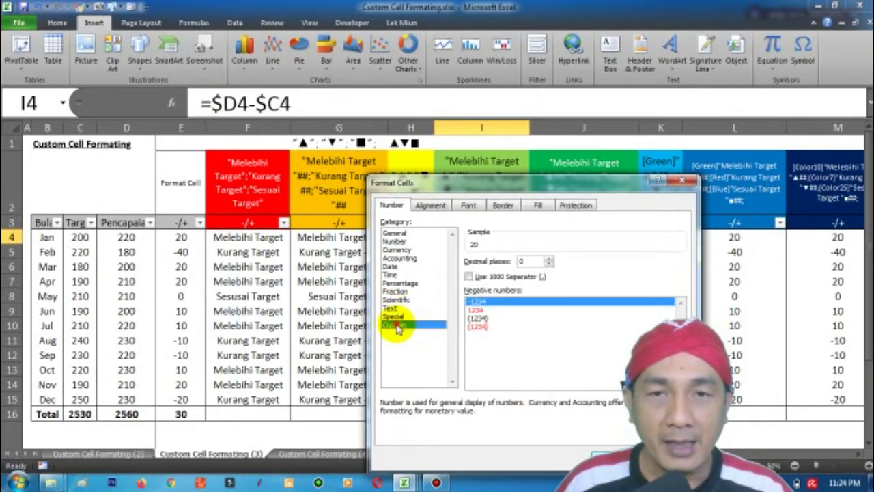
click(488, 271)
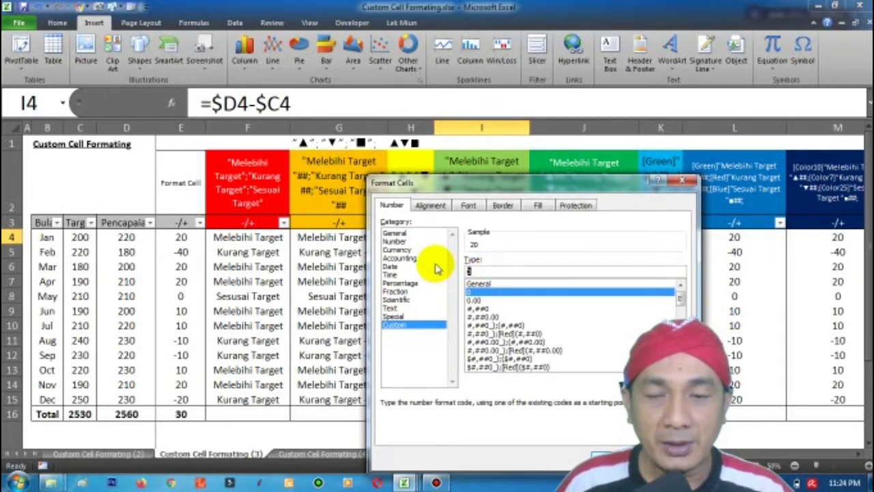
key(ctrl+v)
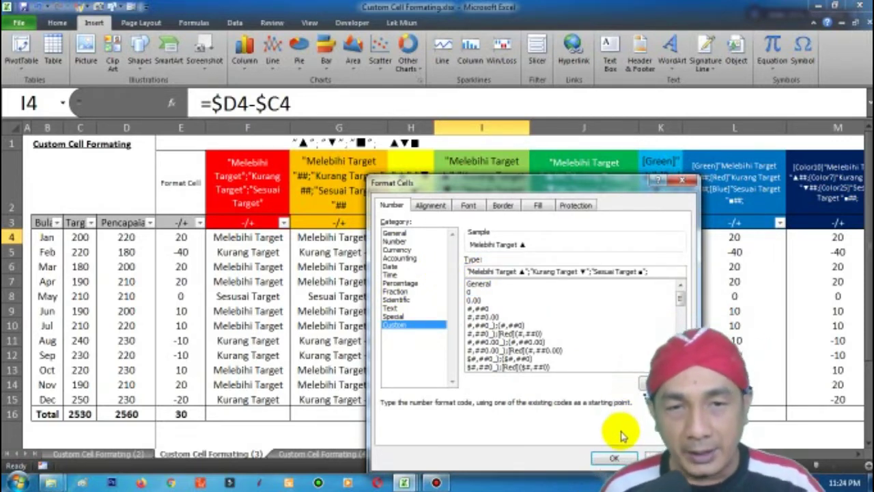
click(610, 462)
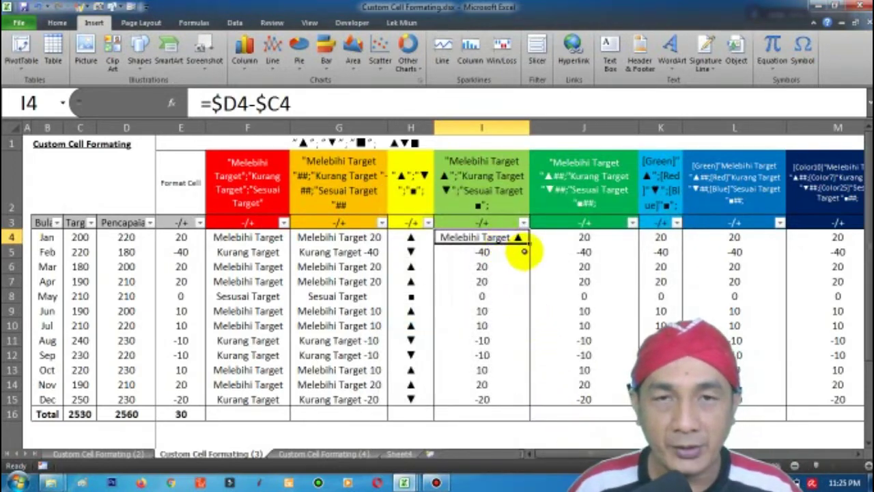
drag(531, 242, 533, 403)
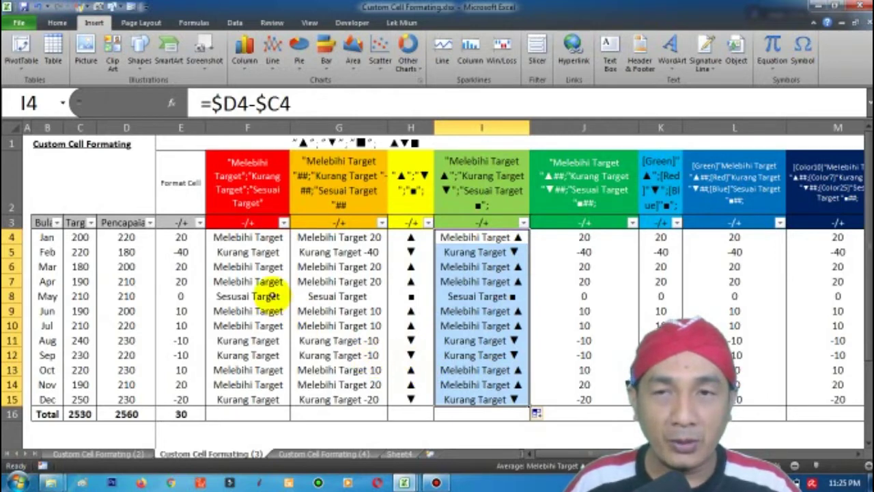
click(244, 237)
click(318, 239)
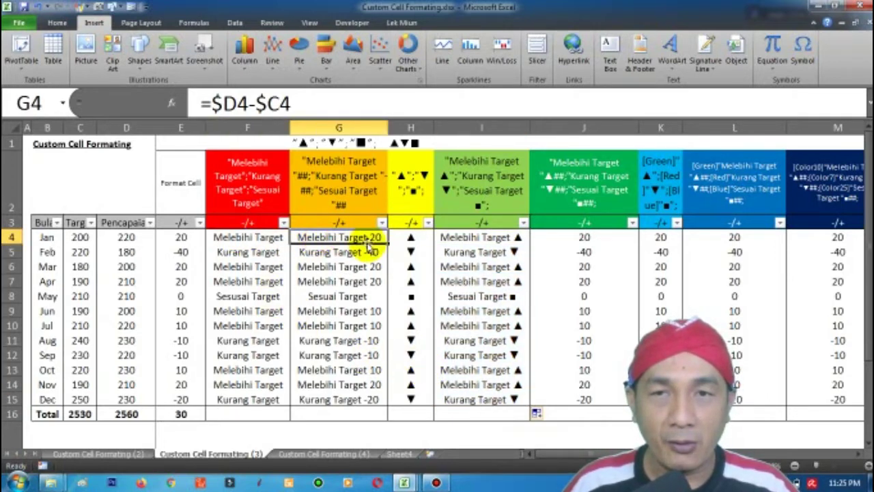
click(410, 237)
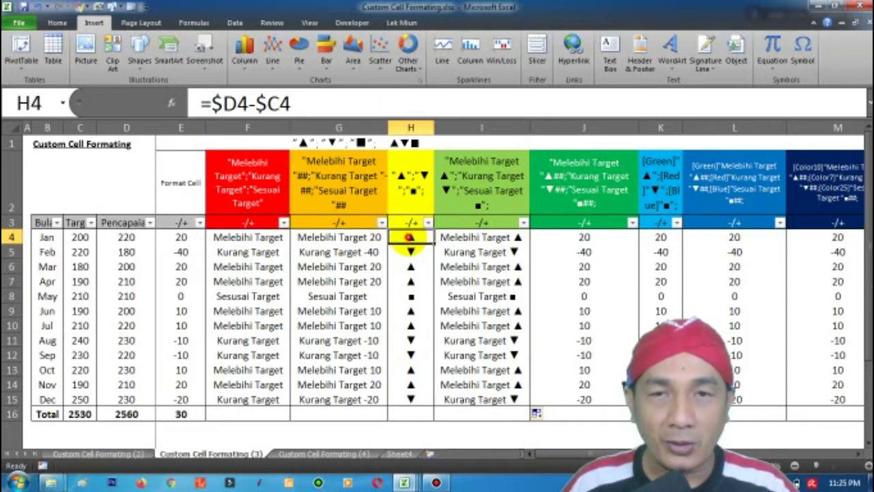
click(461, 237)
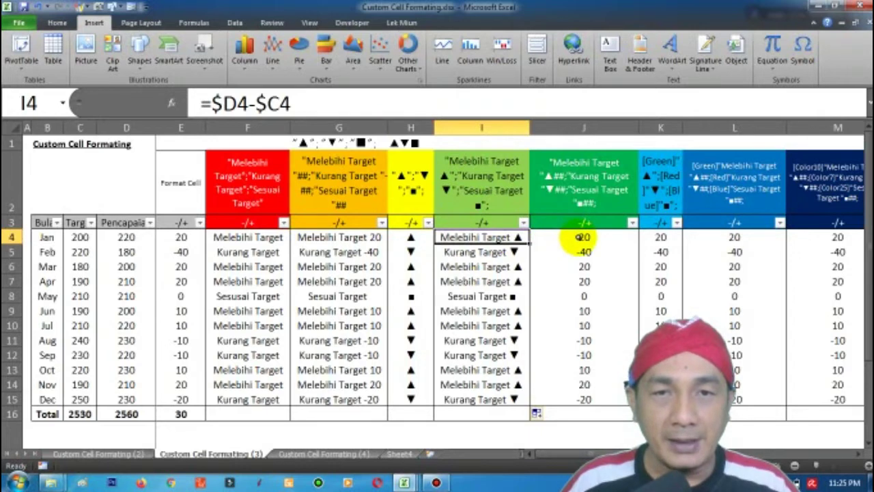
click(582, 176)
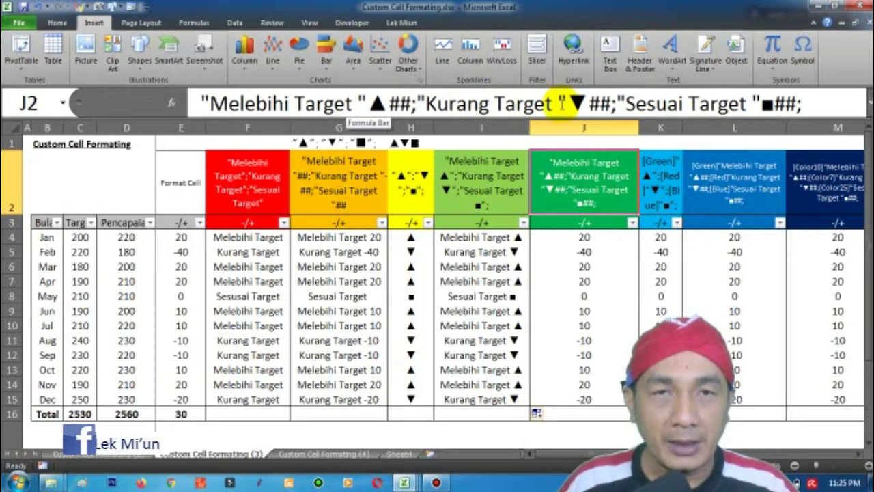
Step: Copy the complete format code text from header J2's formula bar
click(564, 100)
click(564, 100)
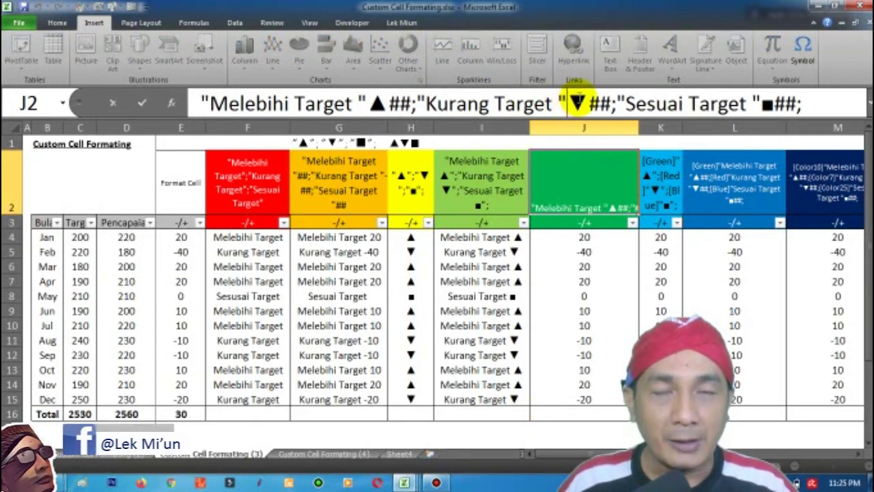
click(617, 103)
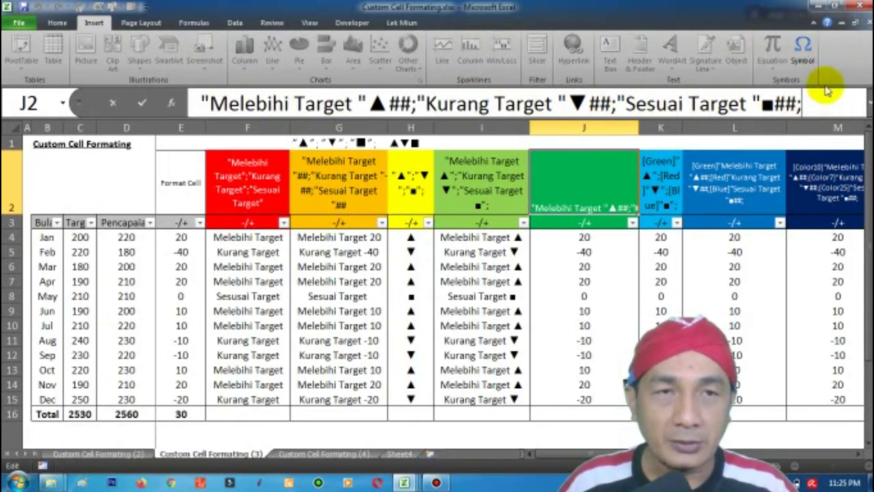
drag(817, 102, 161, 115)
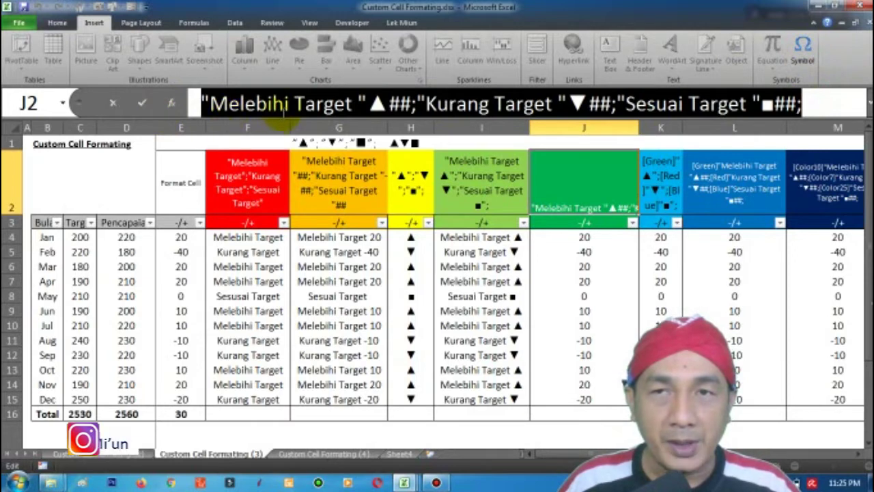
right_click(284, 99)
click(311, 120)
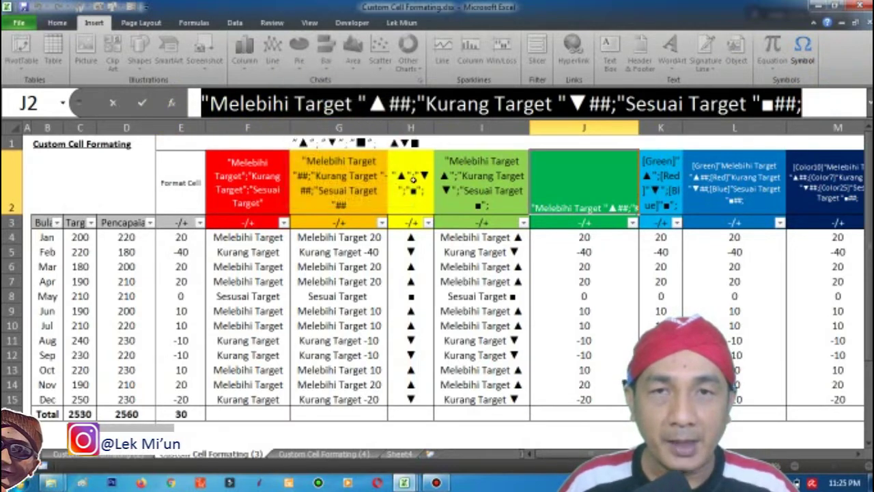
click(559, 224)
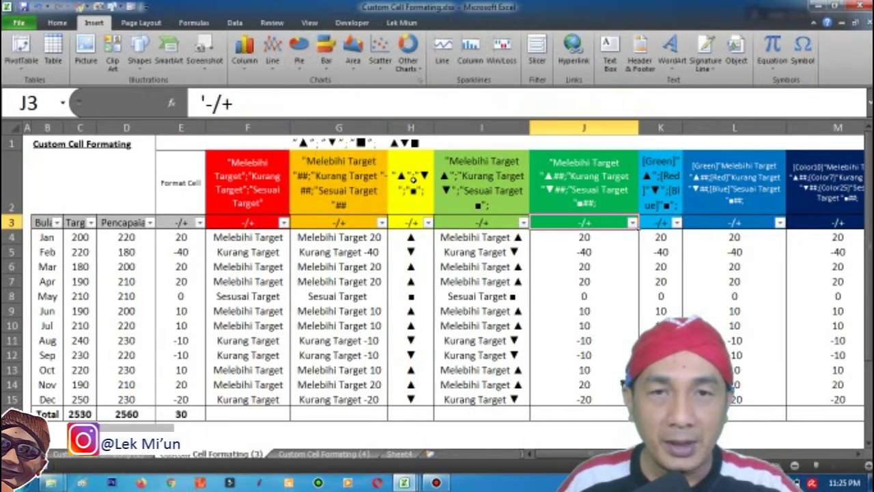
Step: Paste the code as J4's custom number format and fill it down to J15
right_click(566, 237)
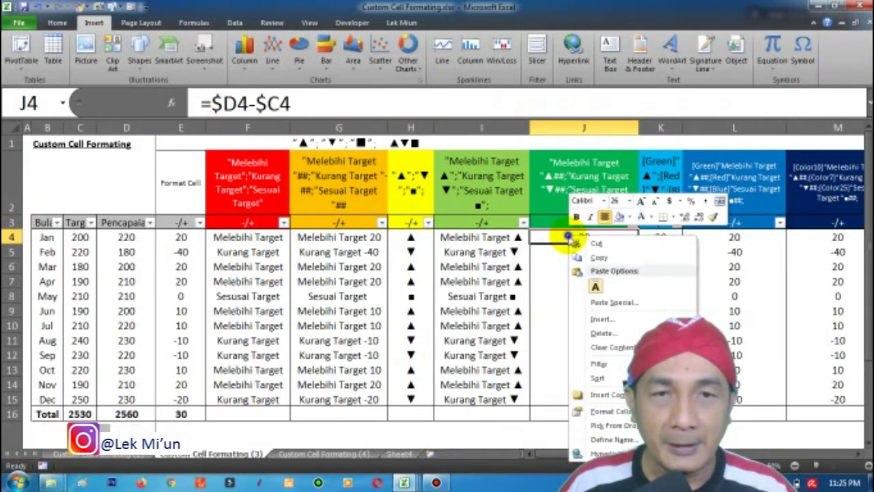
click(615, 411)
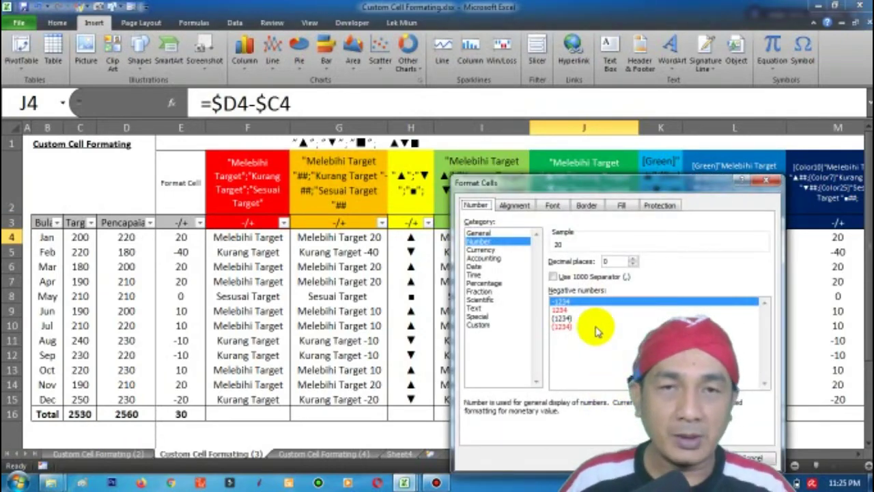
mouse_move(672, 183)
mouse_down()
mouse_move(332, 141)
mouse_move(312, 113)
mouse_up()
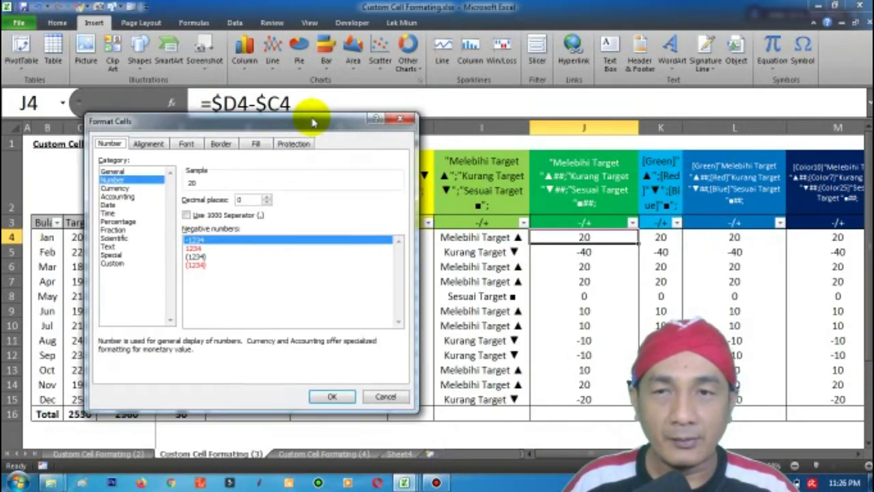
click(116, 264)
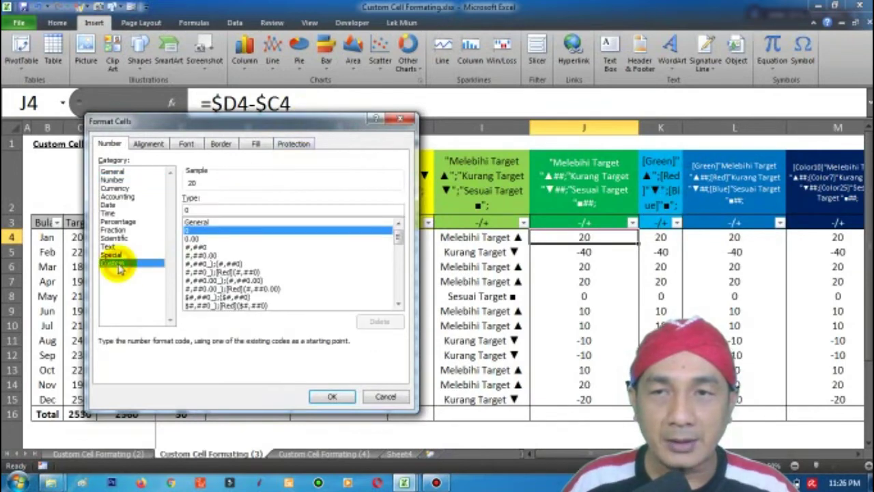
double_click(187, 209)
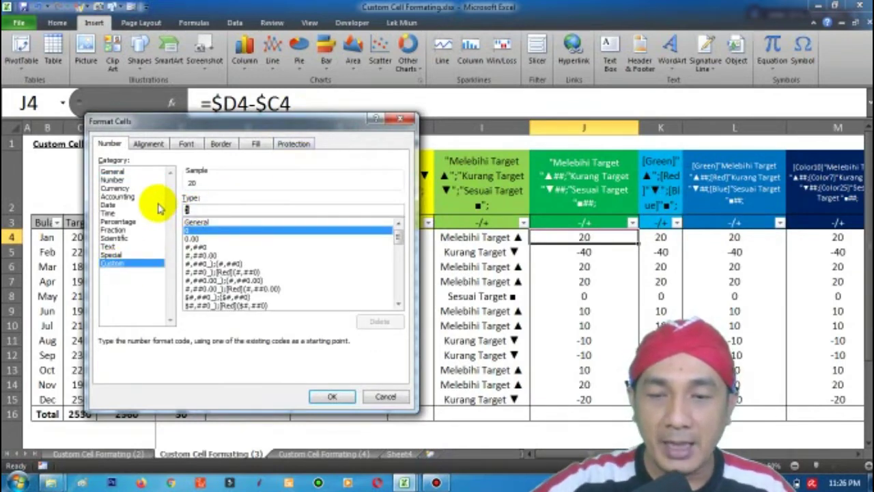
key(ctrl+v)
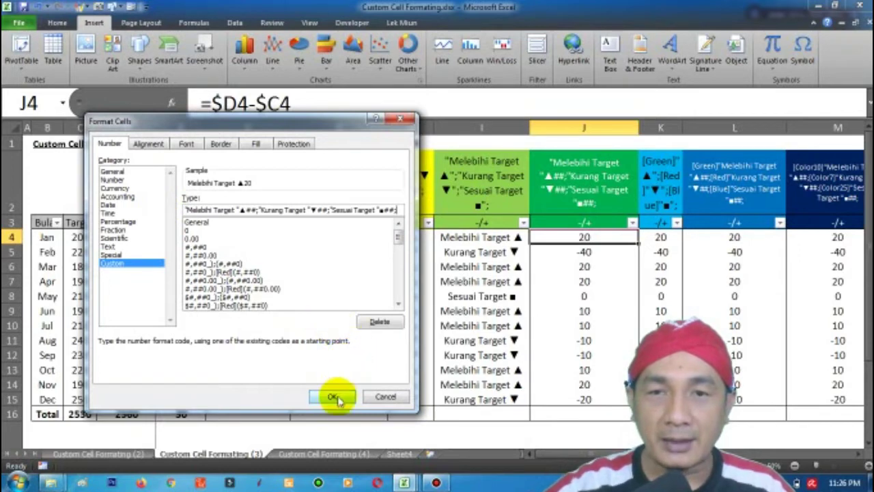
click(332, 398)
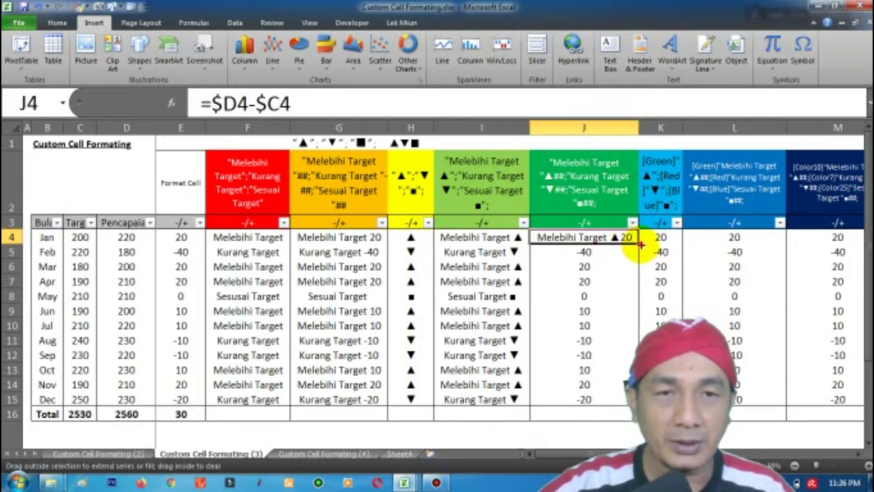
drag(640, 244, 628, 361)
drag(626, 399, 626, 406)
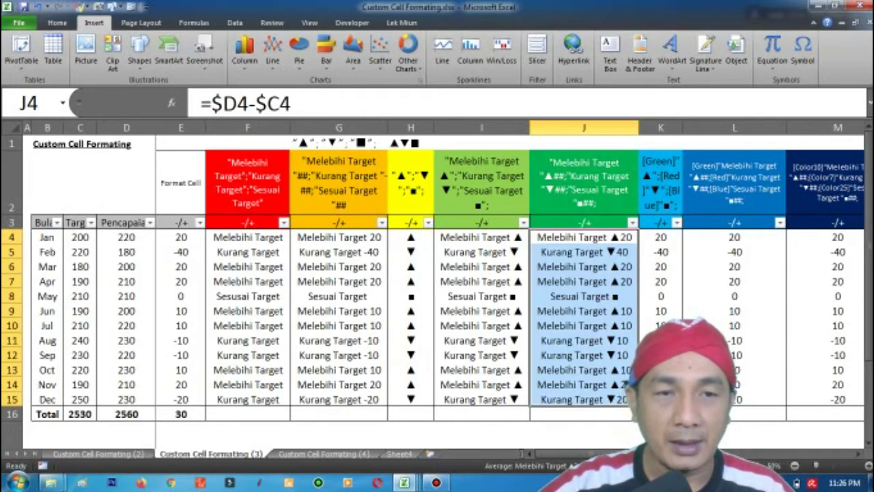
click(859, 454)
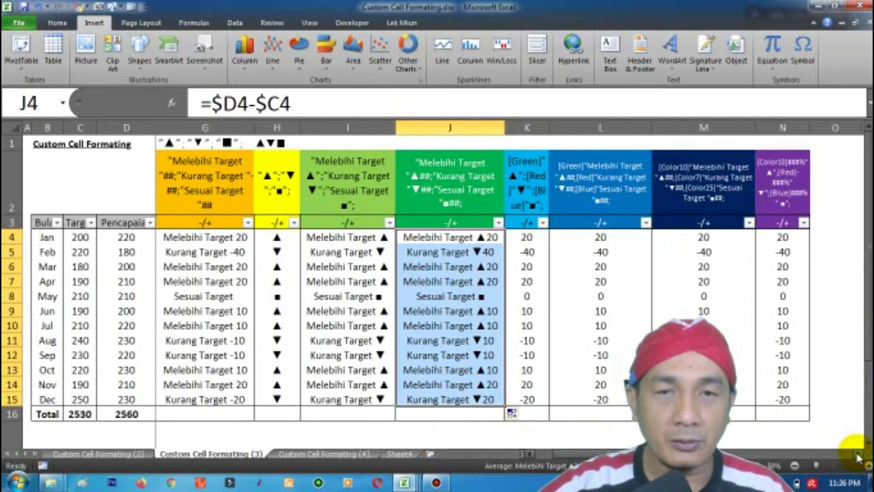
click(859, 453)
click(859, 455)
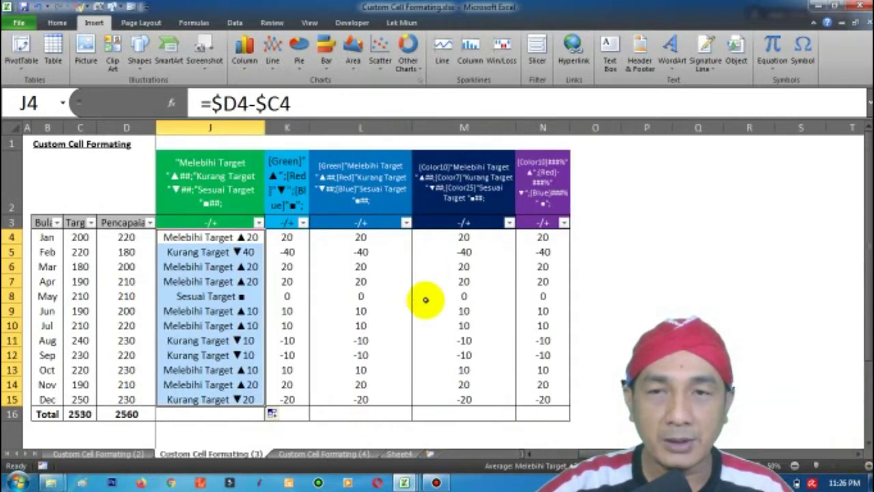
click(220, 236)
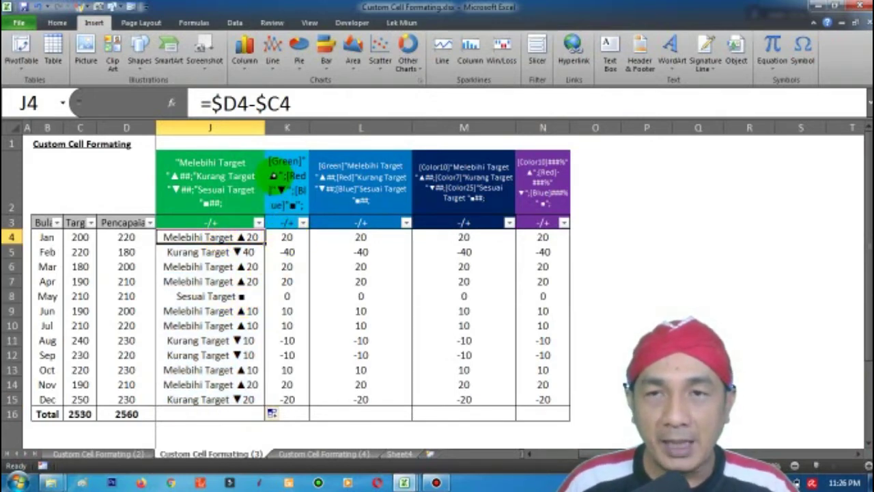
key(Left)
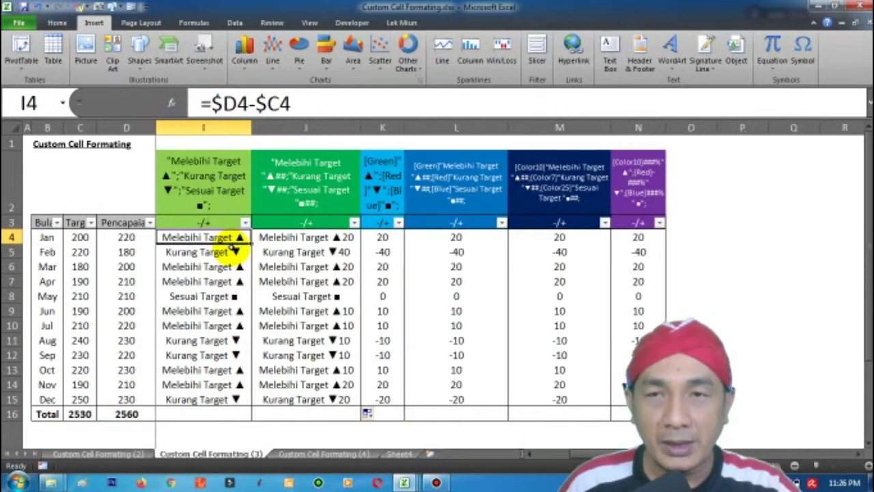
key(Left)
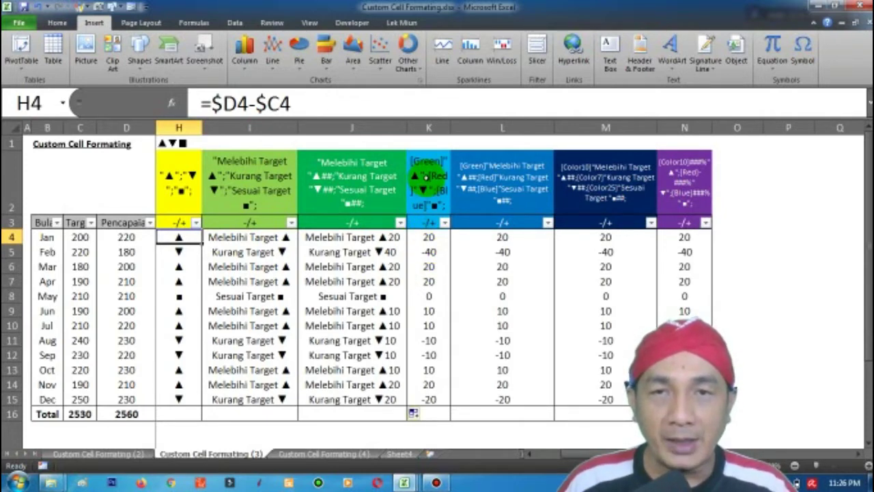
click(425, 176)
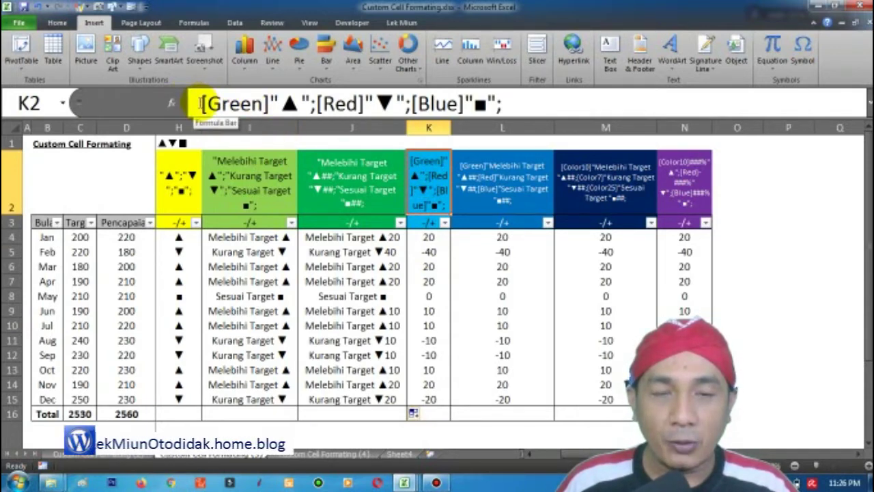
click(199, 104)
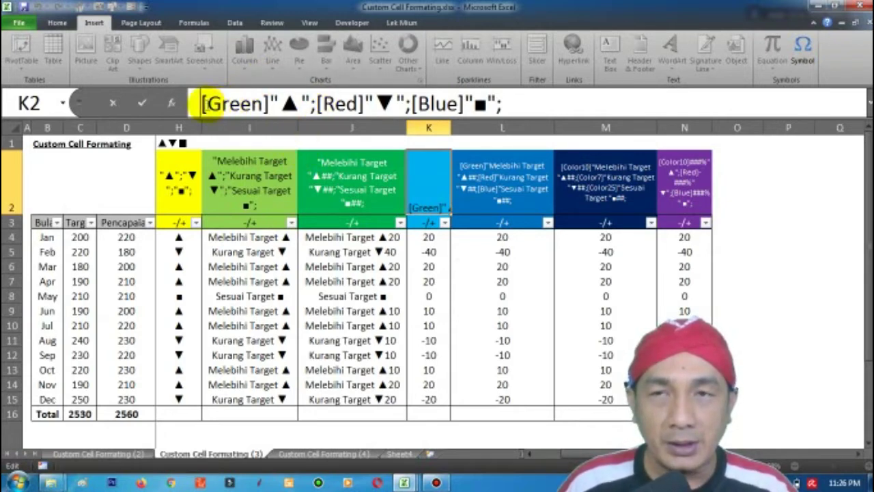
drag(204, 105, 262, 104)
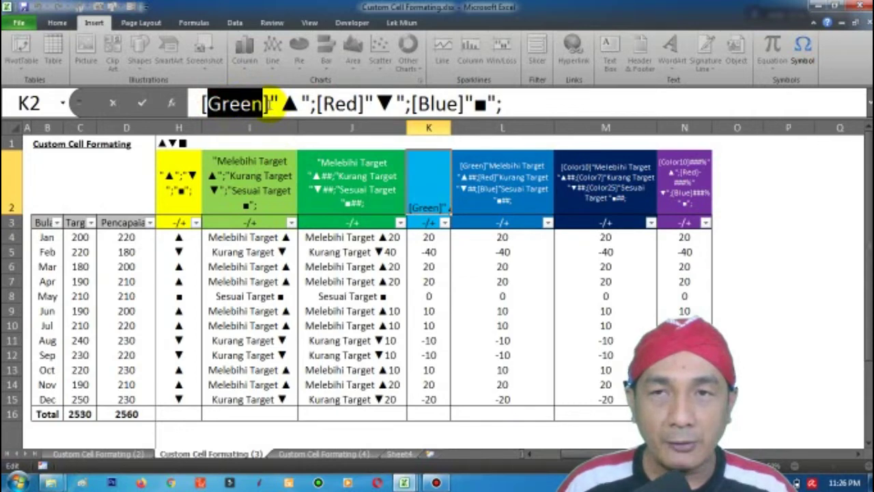
click(271, 104)
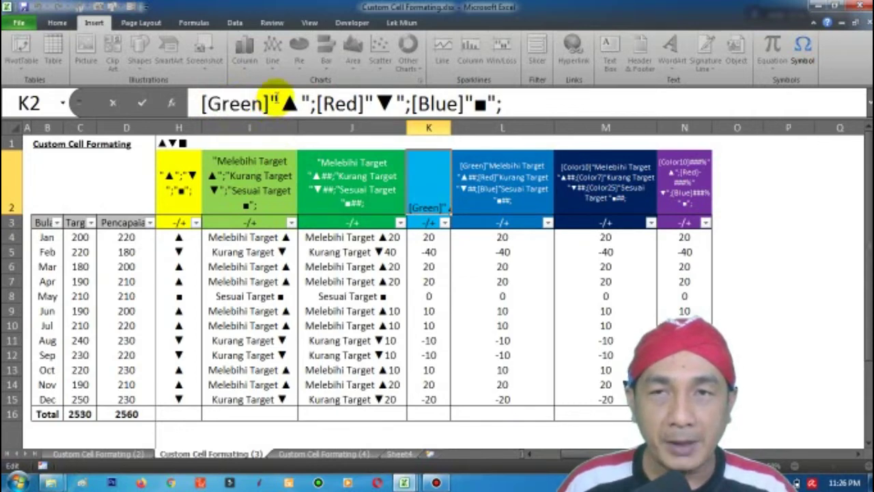
drag(278, 103, 295, 104)
click(309, 101)
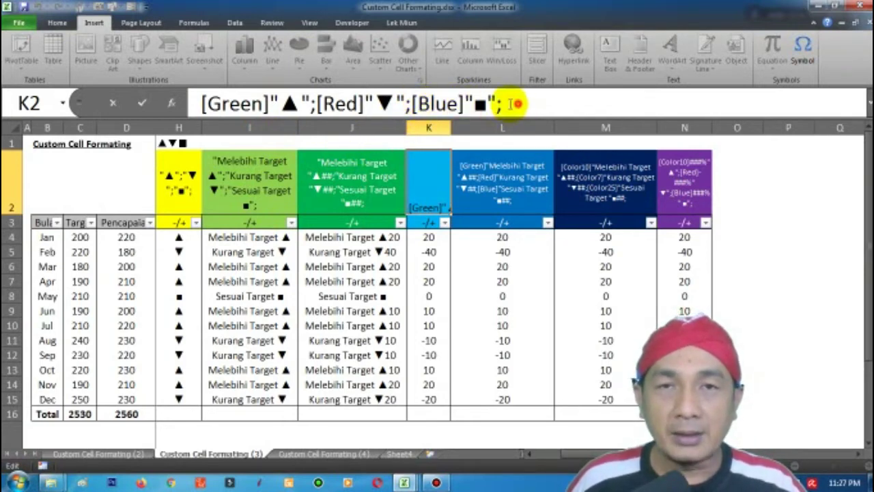
drag(516, 104, 198, 104)
right_click(244, 110)
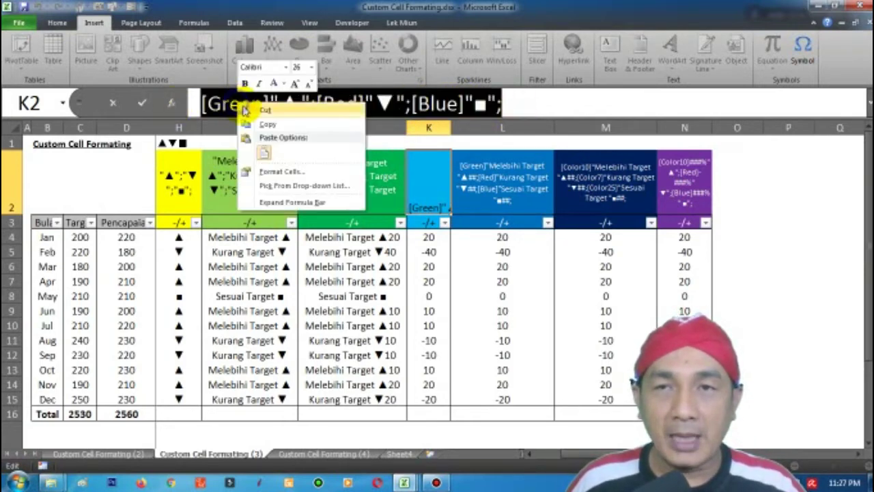
click(263, 124)
key(Return)
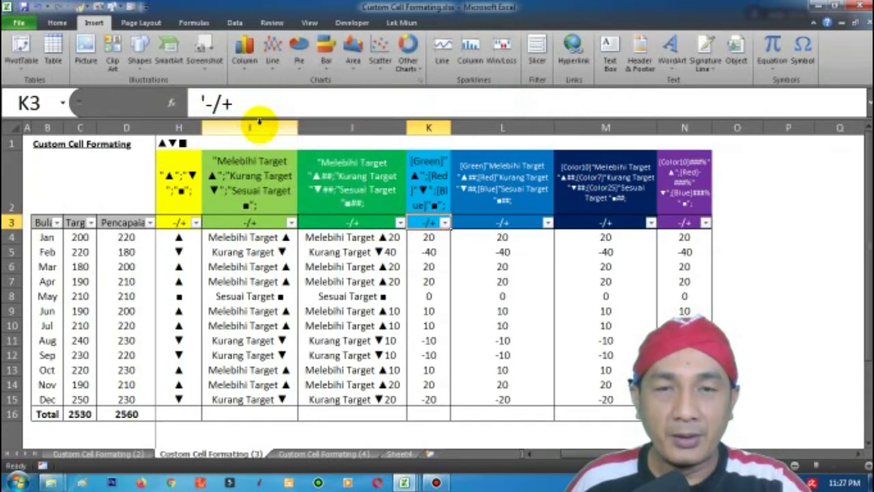
Step: Give K4 the custom format [Green]"▲";[Red]"▼";[Blue]"■"; and fill it down to K15
right_click(428, 237)
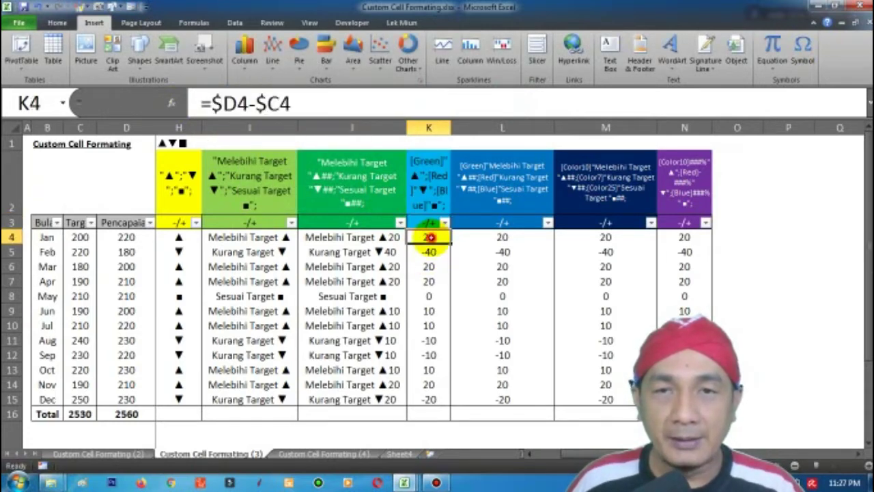
click(445, 414)
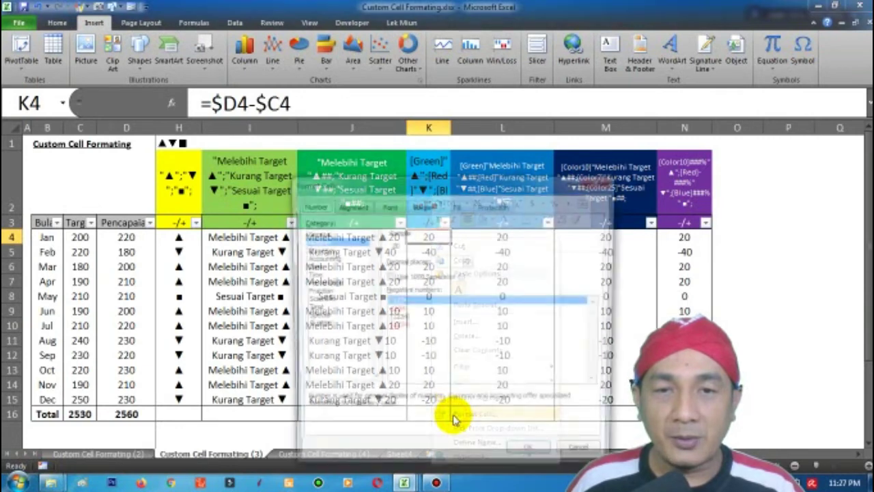
click(314, 324)
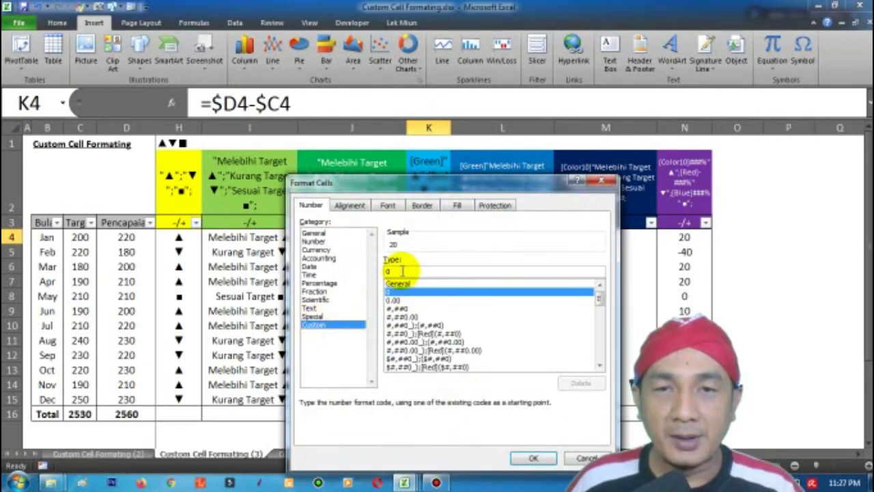
drag(391, 271, 375, 271)
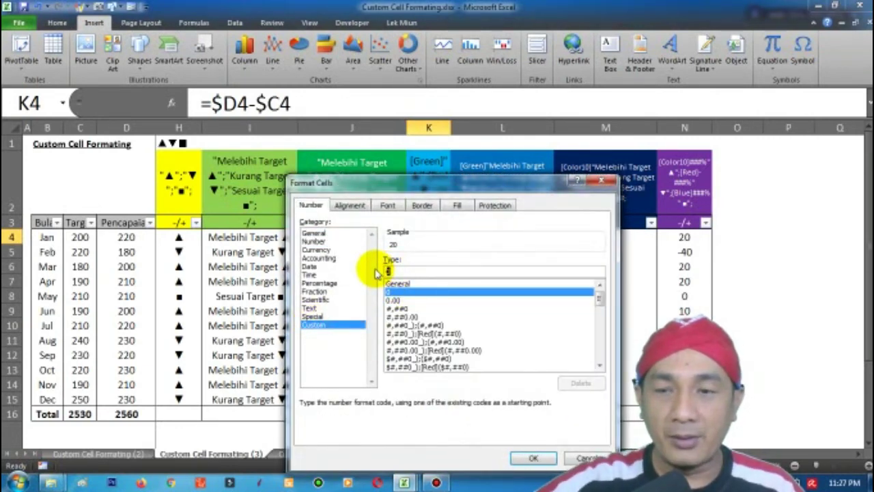
key(ctrl+v)
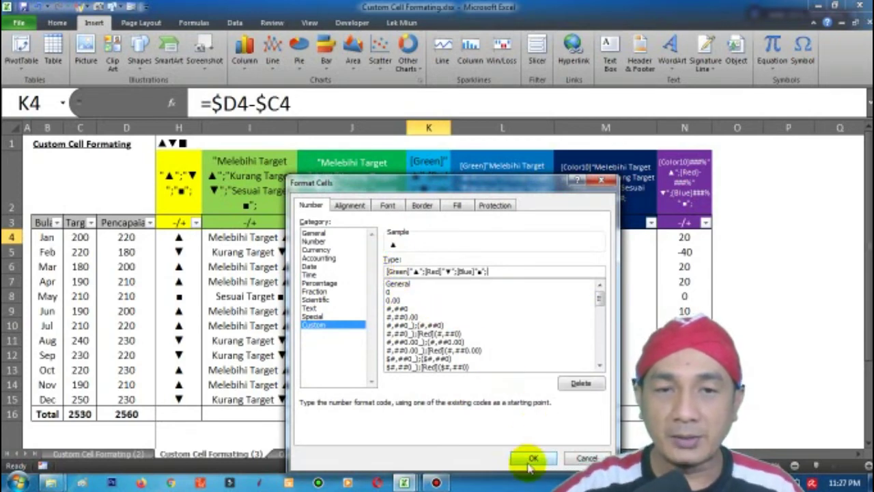
click(530, 459)
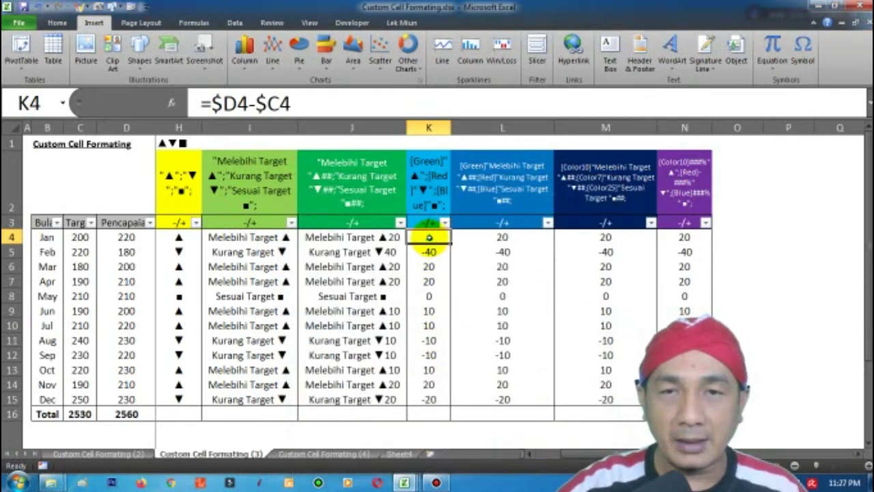
drag(450, 244, 451, 406)
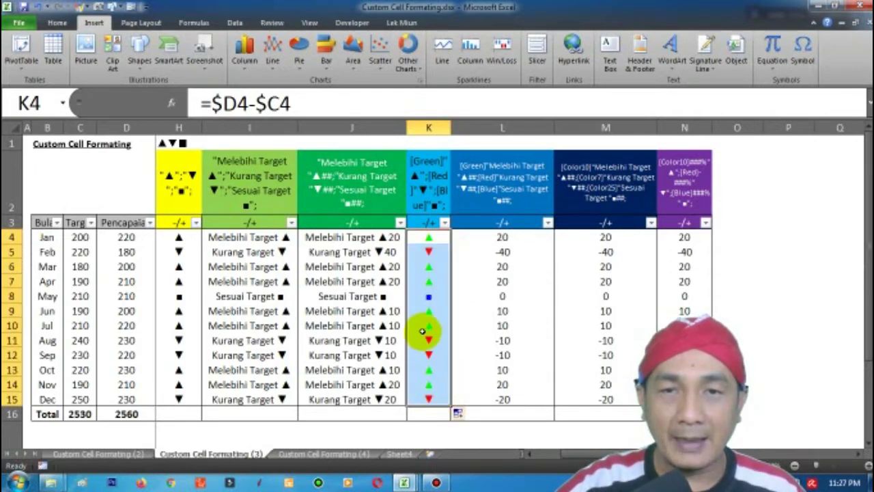
Step: Check the formulas behind the K cells and select the K4:K15 indicator results
click(432, 238)
click(429, 251)
click(429, 266)
click(429, 281)
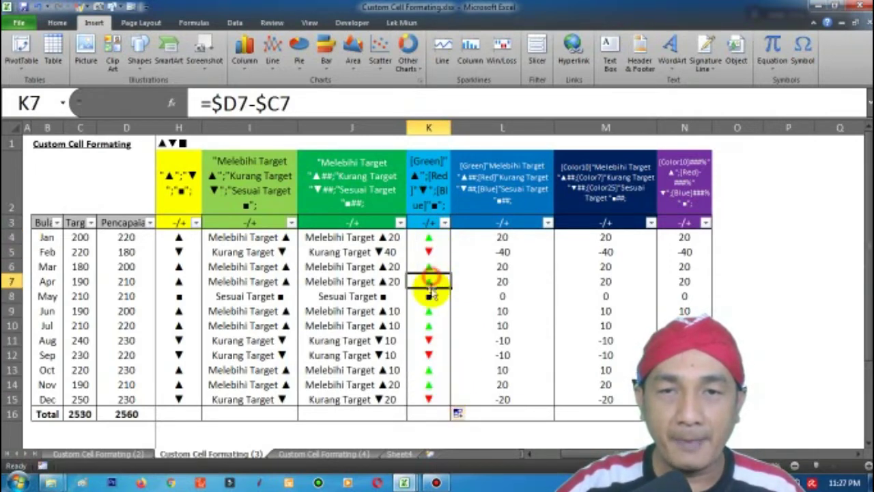
click(429, 296)
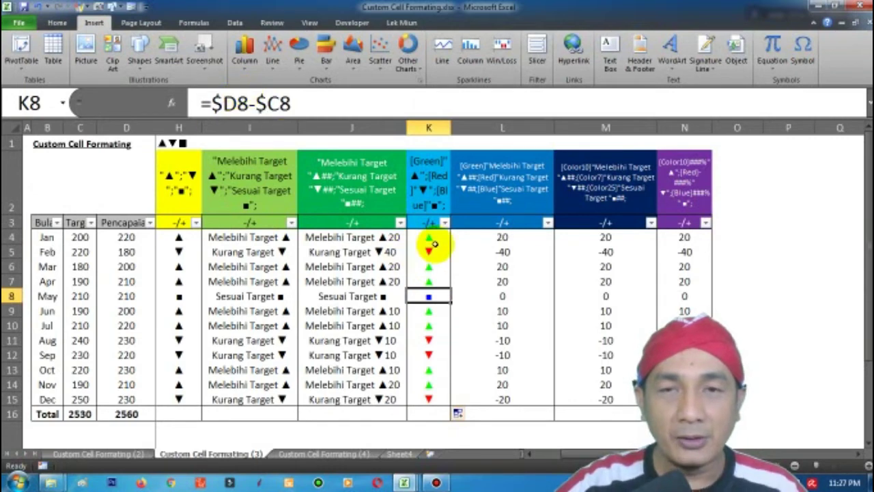
drag(429, 237, 429, 400)
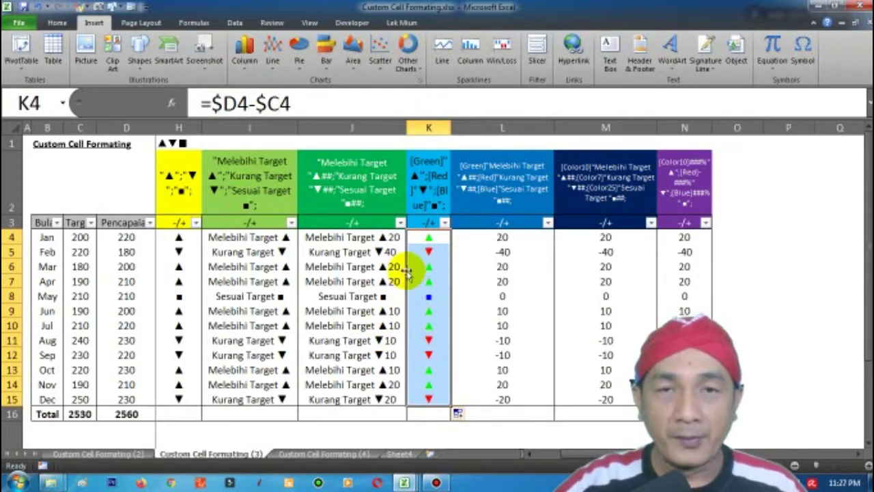
Step: Select header L2 and edit its [Green]"Melebihi Target "▲## code in the formula bar
click(502, 237)
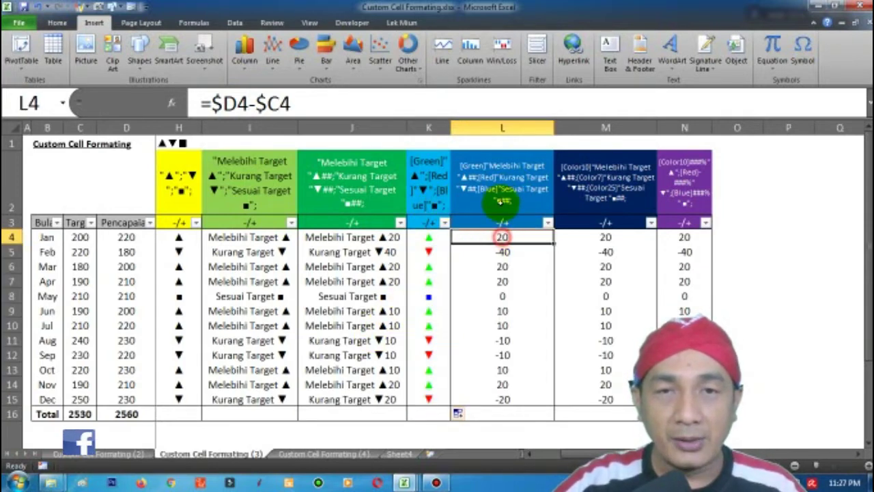
click(505, 173)
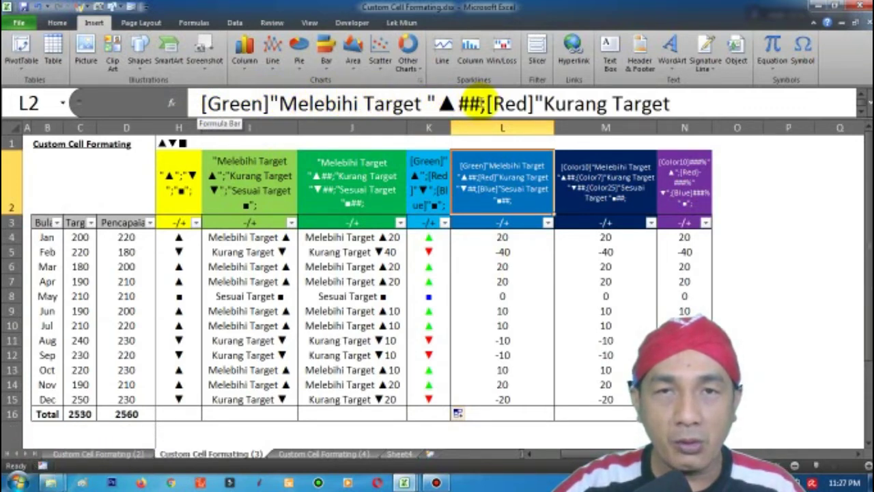
click(481, 104)
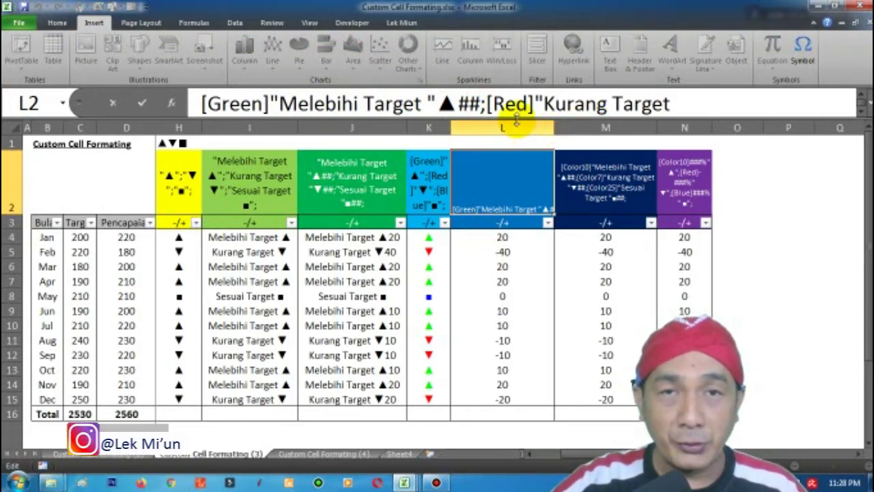
Step: Expand the formula bar and select L2's entire Melebihi/Kurang/Sesuai Target format code
drag(517, 120, 517, 149)
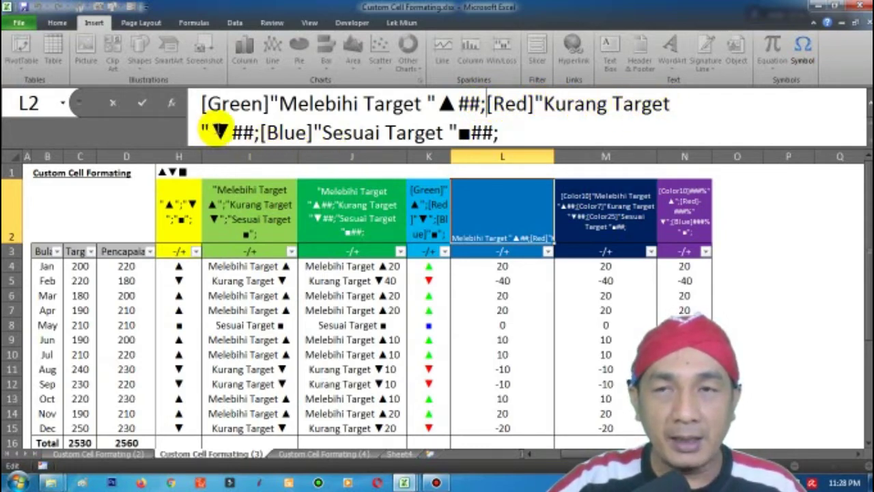
drag(233, 132, 254, 133)
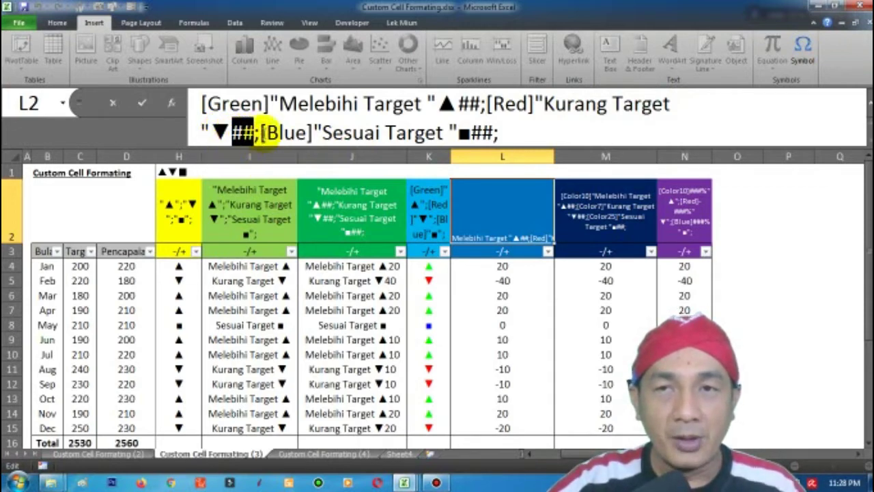
click(265, 134)
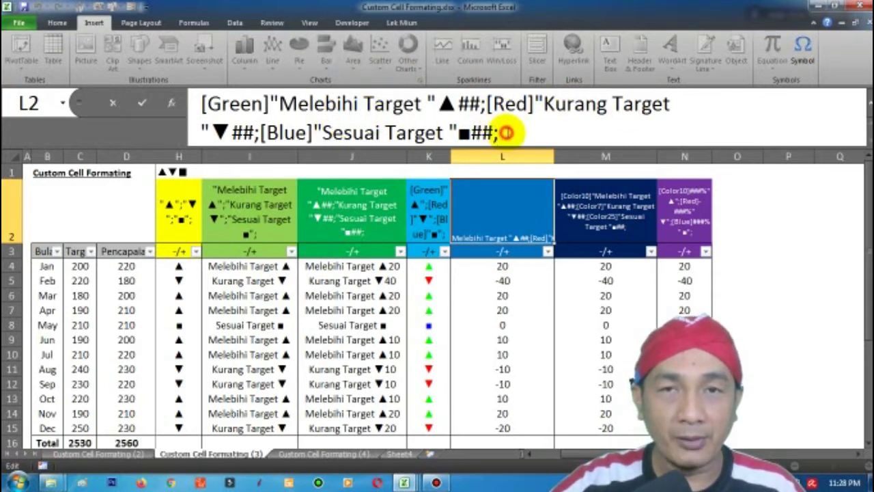
drag(506, 132, 173, 106)
Step: Copy the selected L2 format code and finish editing the header
right_click(321, 104)
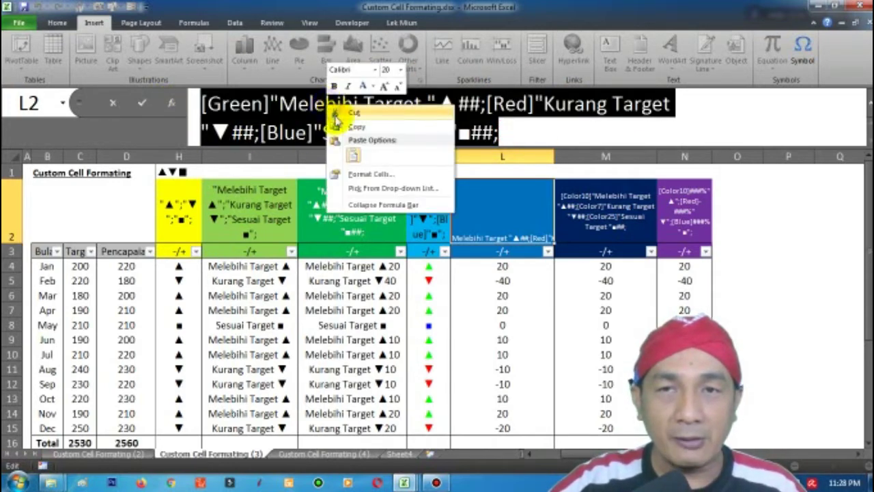
click(350, 118)
key(Return)
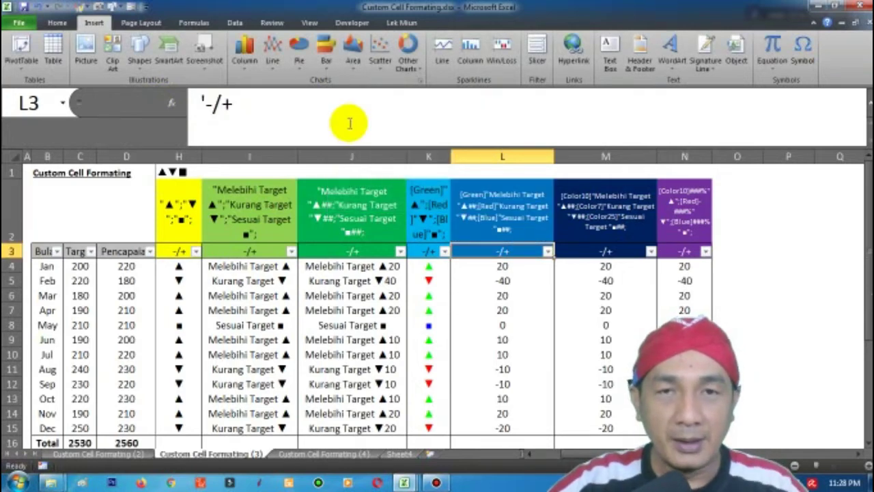
Step: Paste the code as L4's custom format so it reads Melebihi Target ▲20 in green
click(502, 266)
right_click(503, 266)
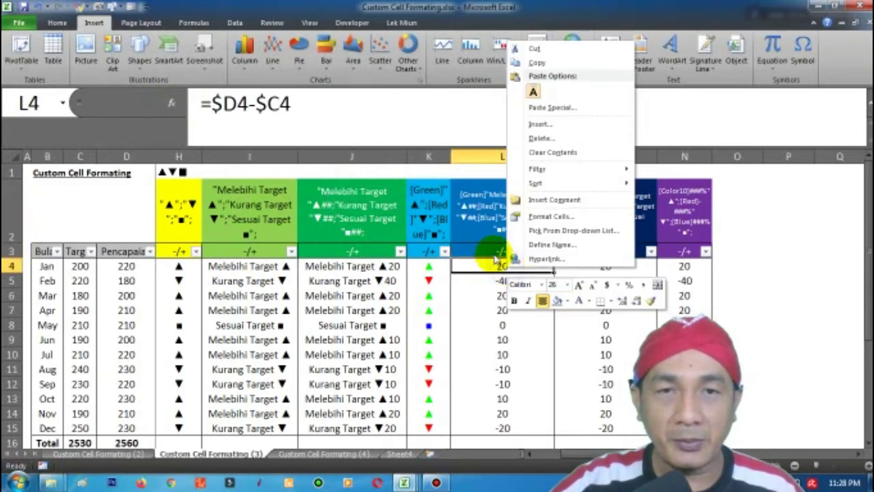
click(547, 217)
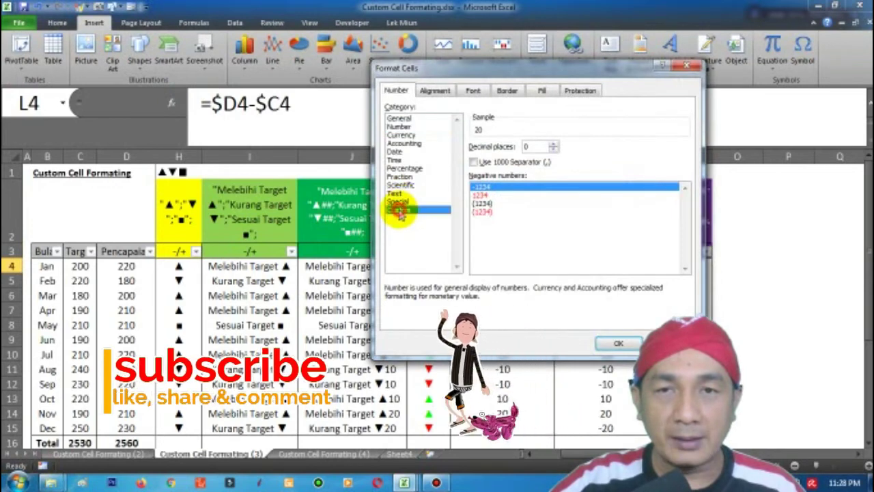
click(401, 209)
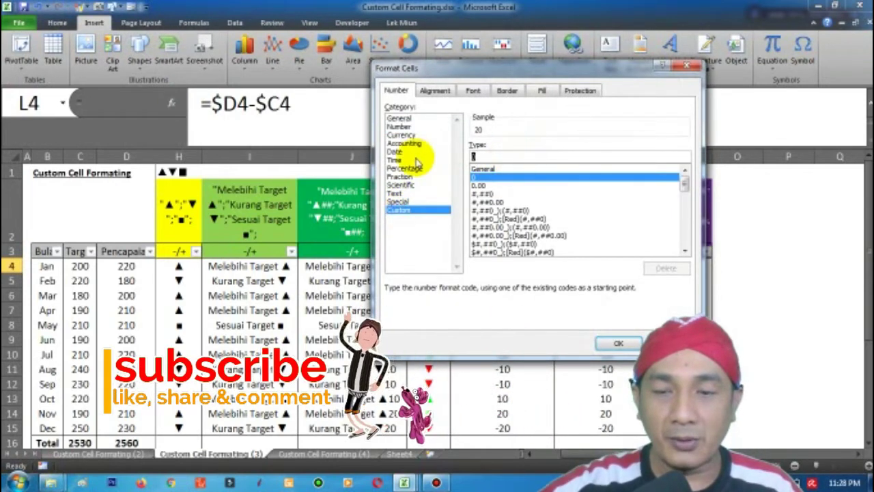
key(ctrl+v)
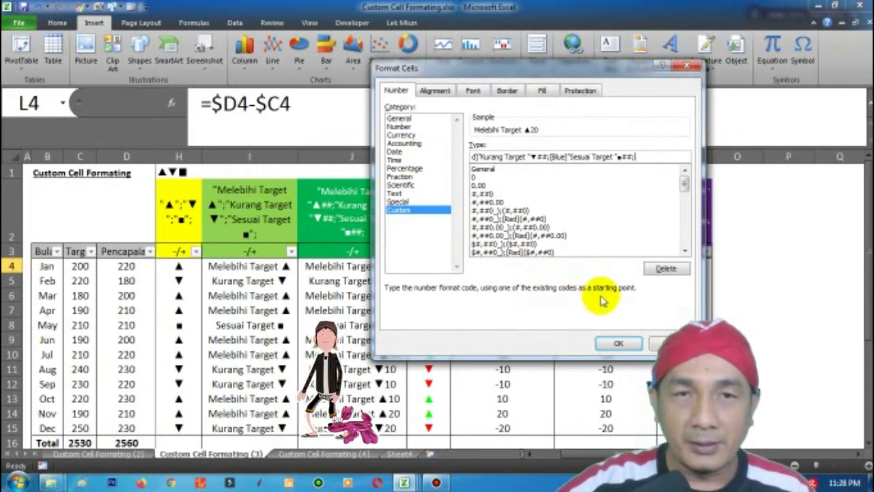
click(615, 343)
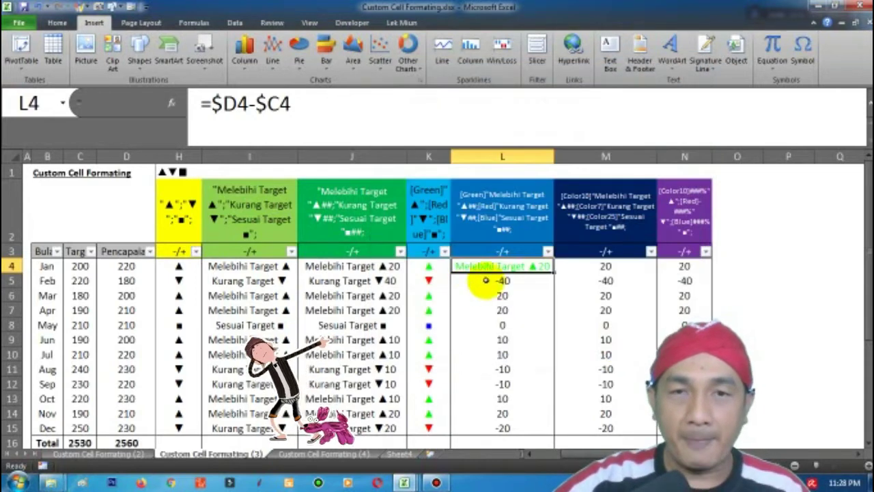
Step: Fill L4's coloured format down to L15 and widen column L to fit the text
drag(552, 272, 552, 430)
drag(554, 145, 562, 150)
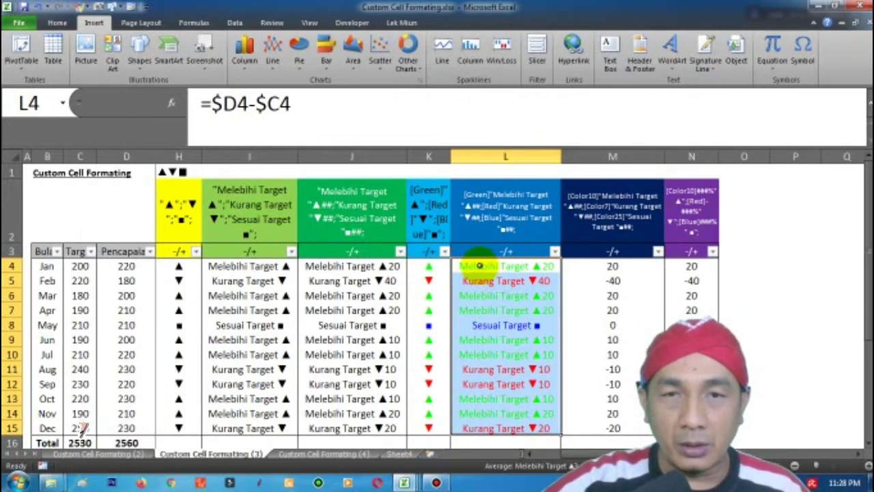
click(481, 267)
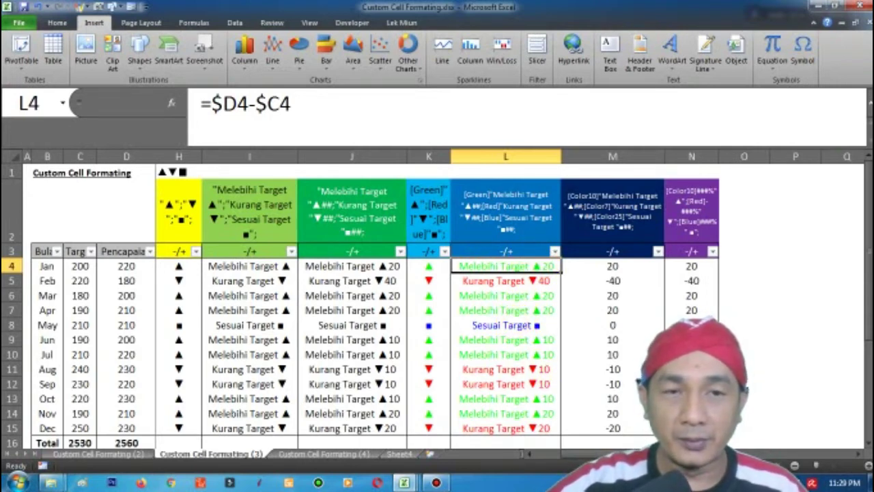
click(862, 457)
click(862, 457)
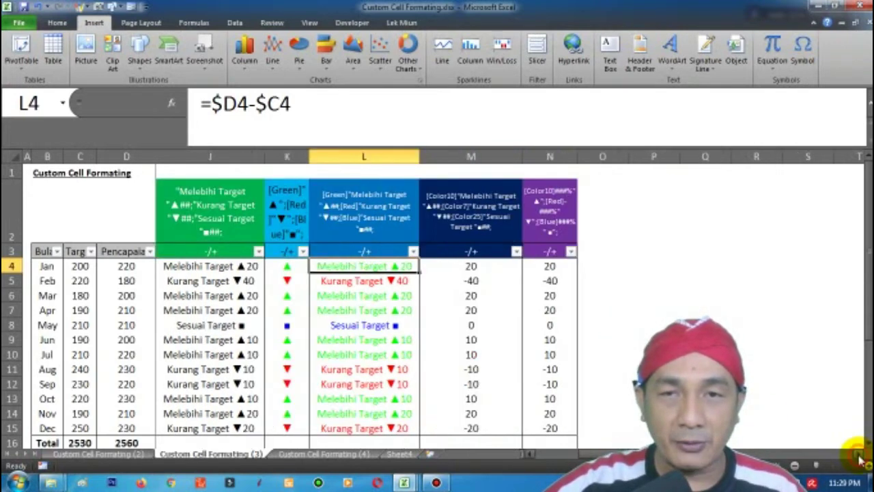
click(862, 458)
click(862, 458)
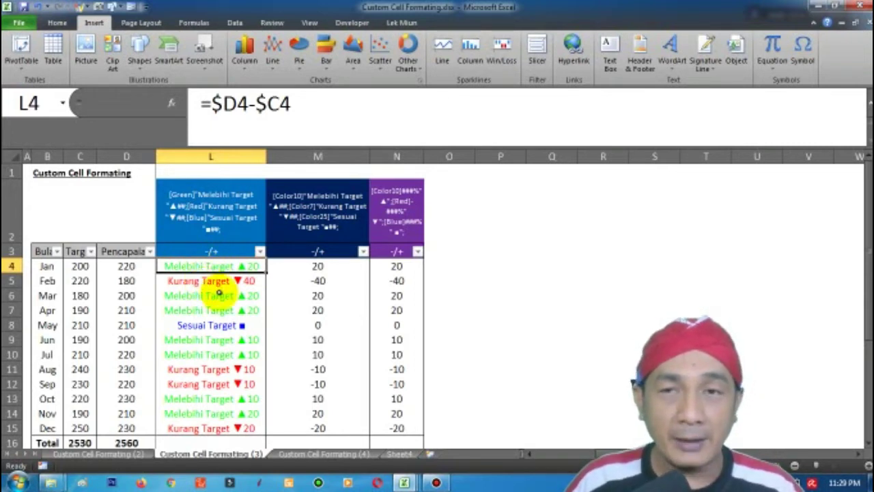
click(205, 212)
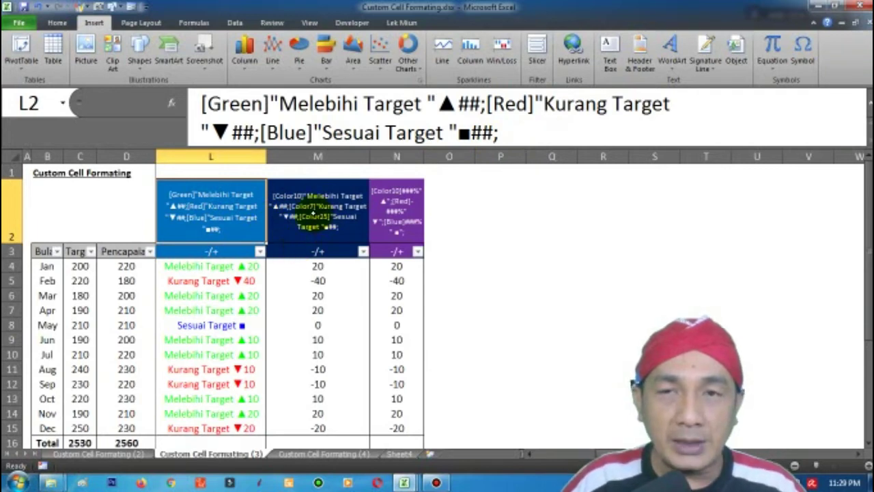
click(312, 213)
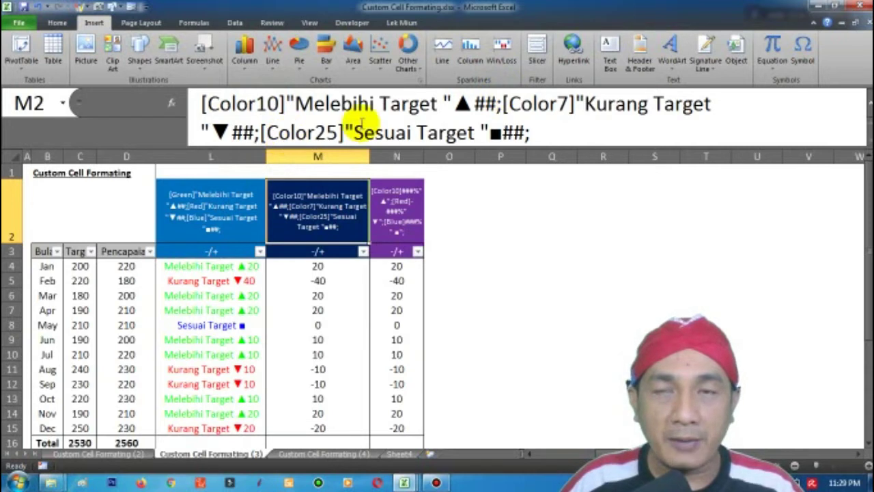
click(552, 251)
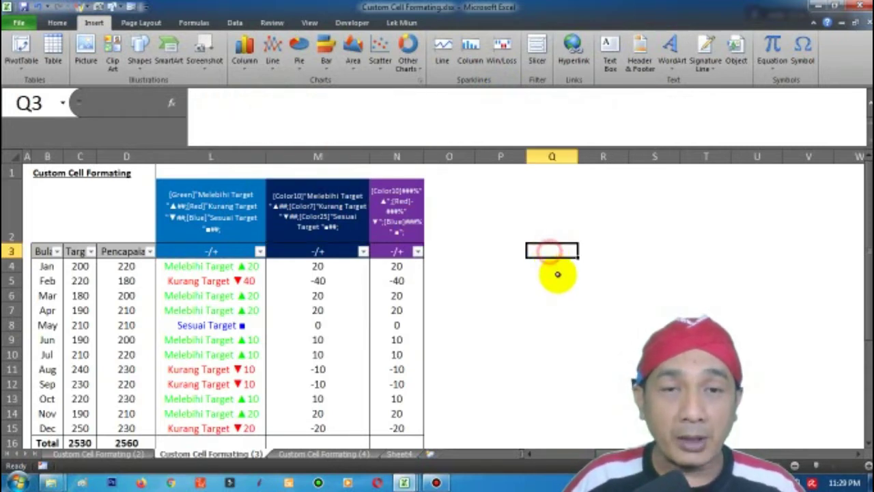
click(858, 455)
Step: Move the Color1–Color56 palette picture next to column N, then select the M2 Color10 code
click(859, 457)
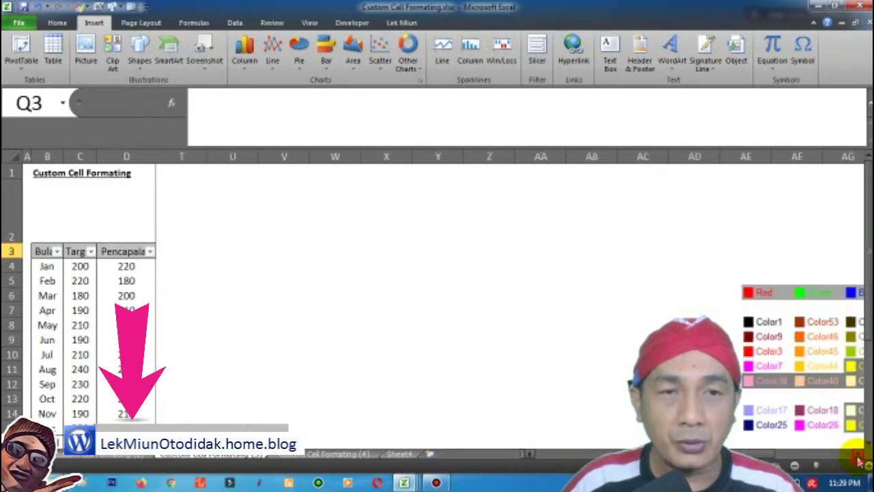
click(760, 339)
drag(760, 339, 275, 314)
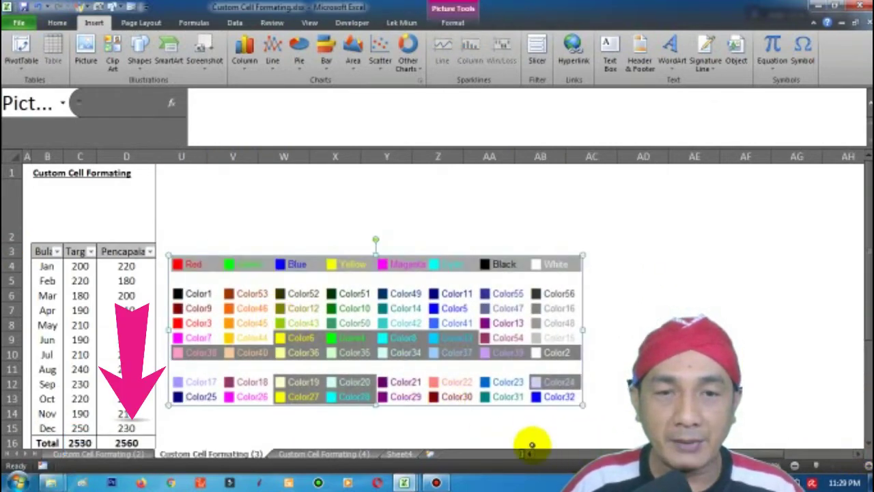
click(531, 456)
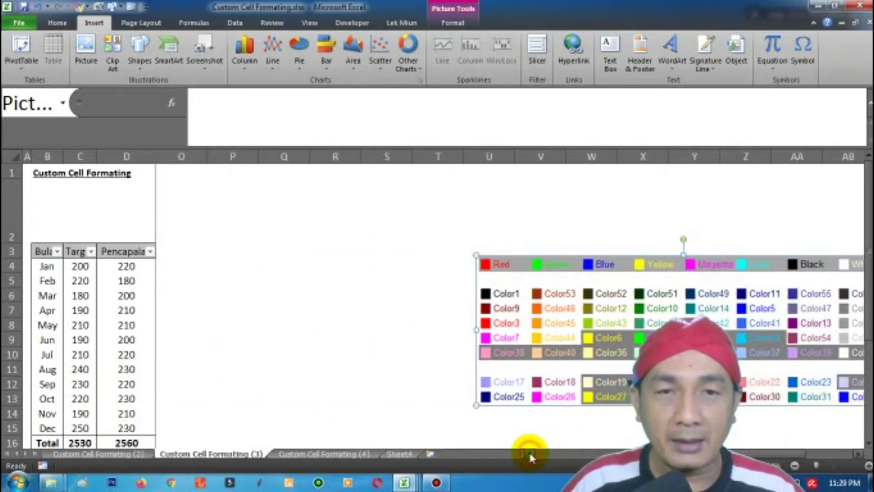
drag(774, 319, 472, 228)
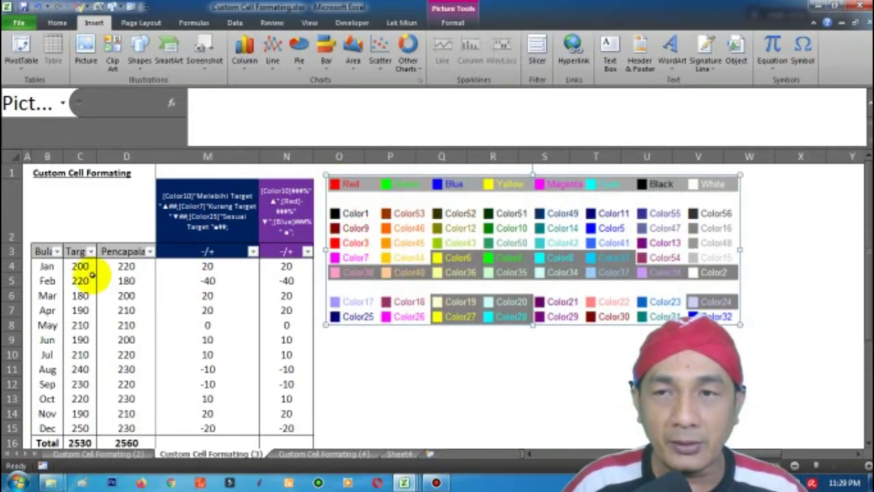
click(192, 268)
key(ctrl+z)
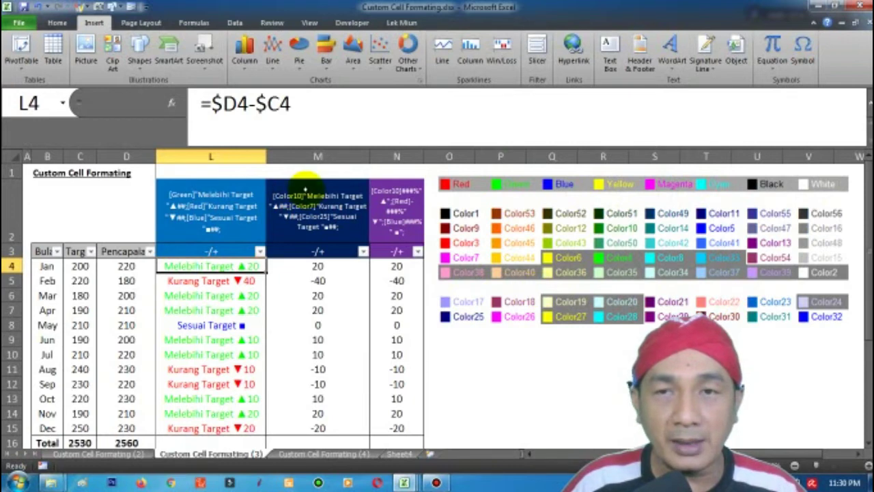
click(311, 205)
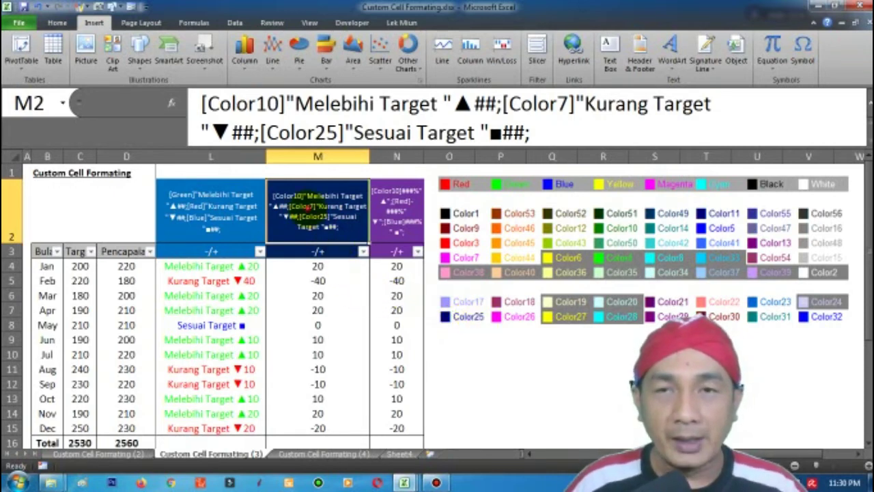
Step: Copy the full [Color10]/[Color7]/[Color25] format code from header M2
drag(572, 140, 199, 102)
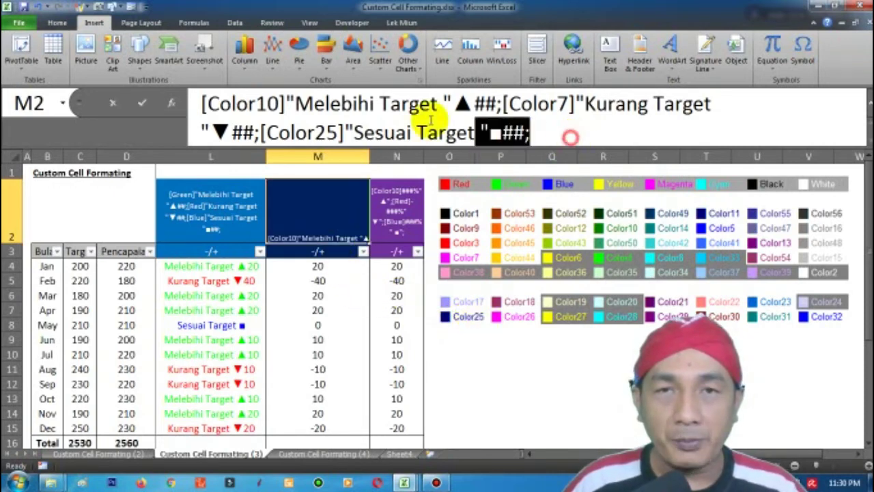
right_click(316, 123)
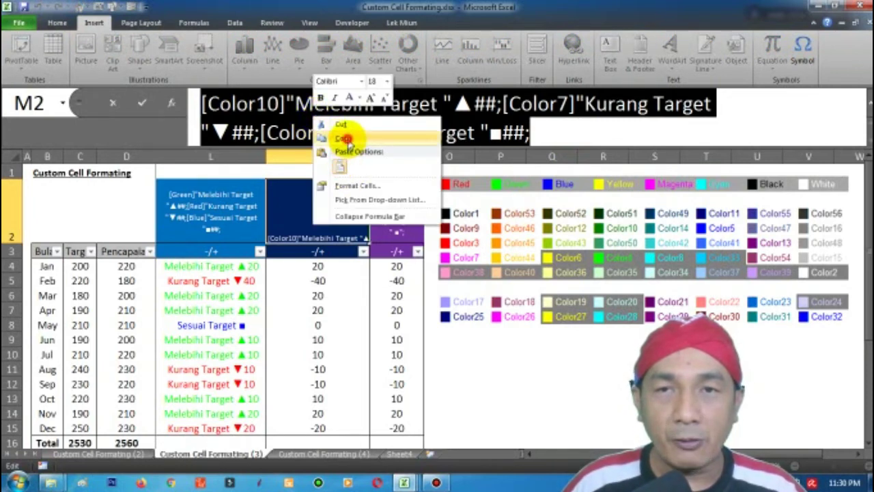
click(347, 139)
Step: Paste the code as M4's custom format so it reads Melebihi Target ▲20
click(326, 266)
right_click(324, 267)
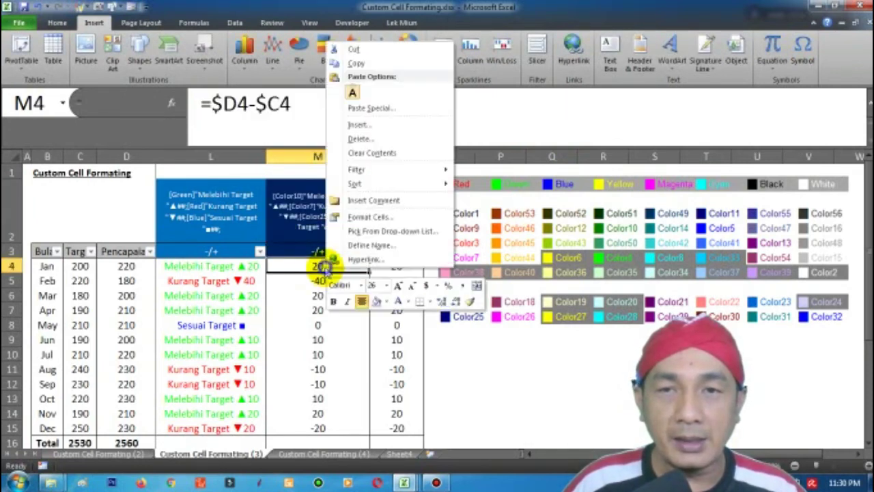
click(356, 219)
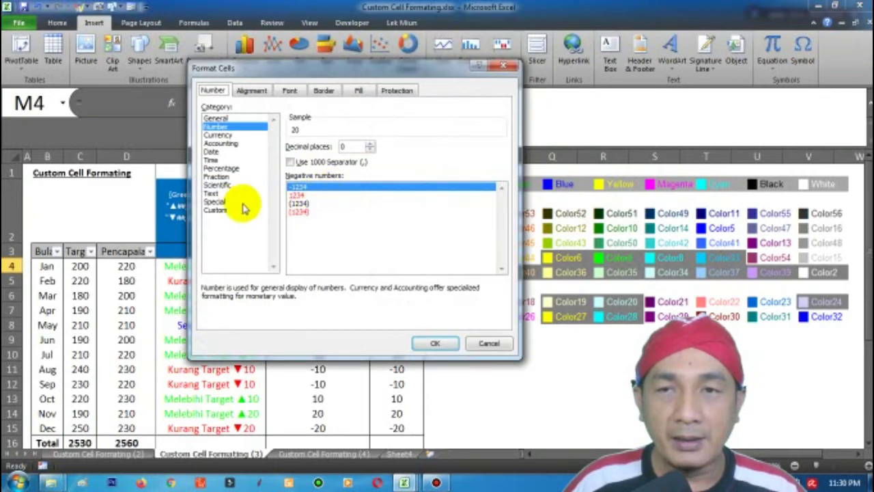
click(217, 211)
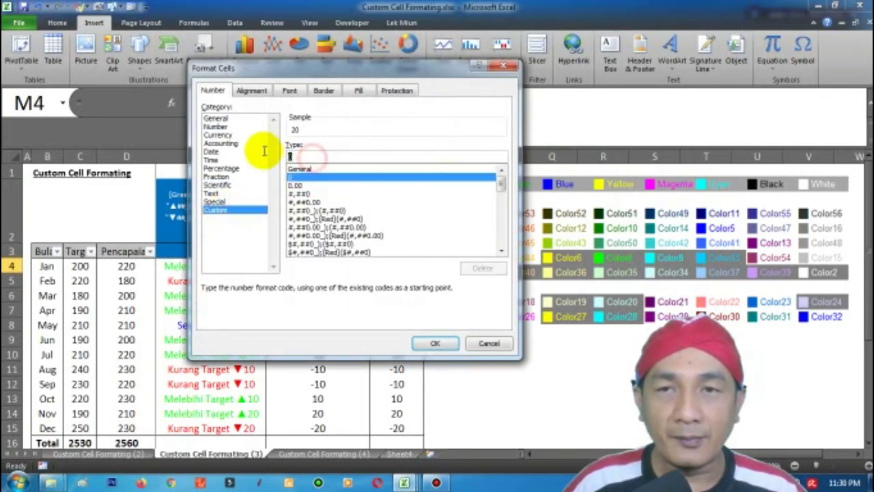
key(ctrl+v)
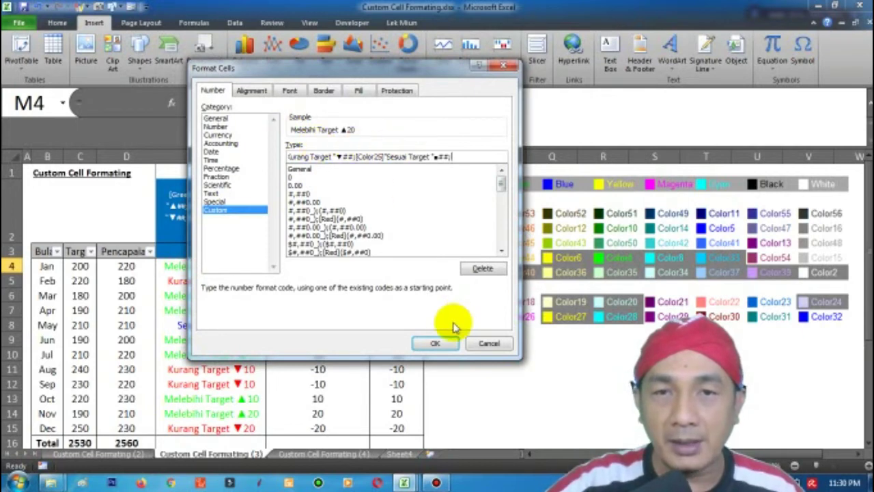
click(434, 343)
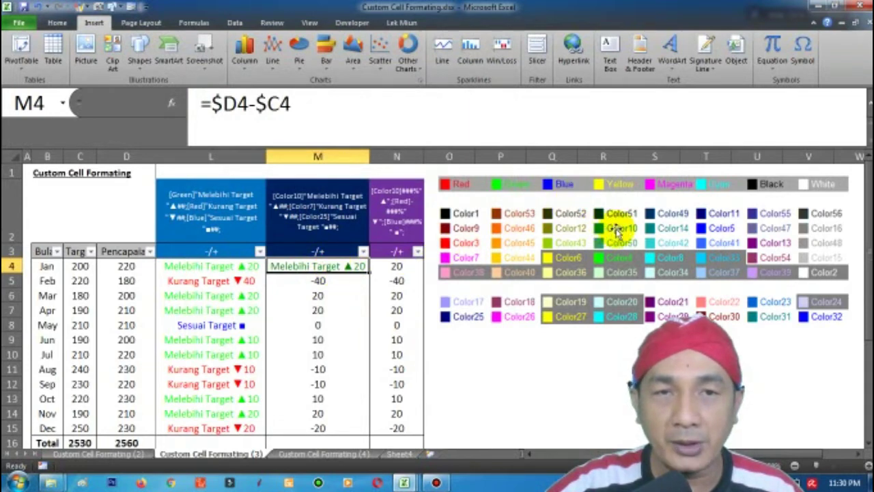
Step: AutoFill M4 down to M15, check the May, April, March and February labels, and nudge the palette picture up
double_click(368, 272)
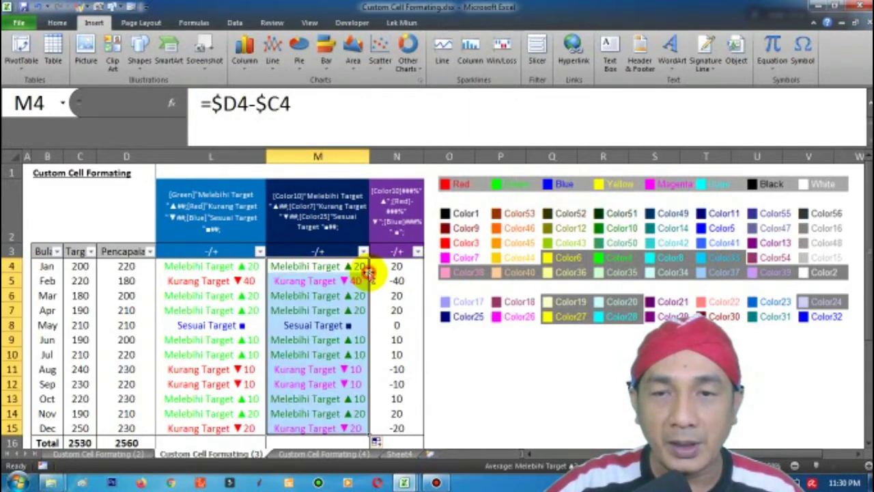
click(327, 328)
click(301, 308)
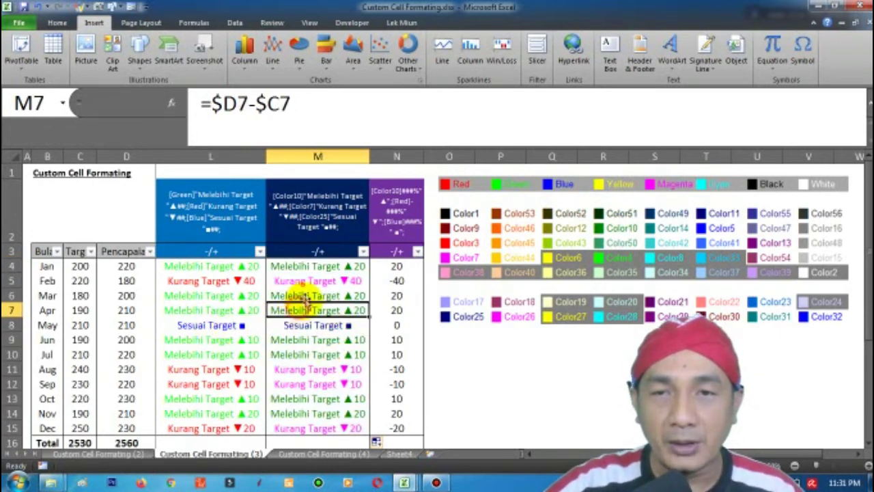
click(303, 295)
click(300, 280)
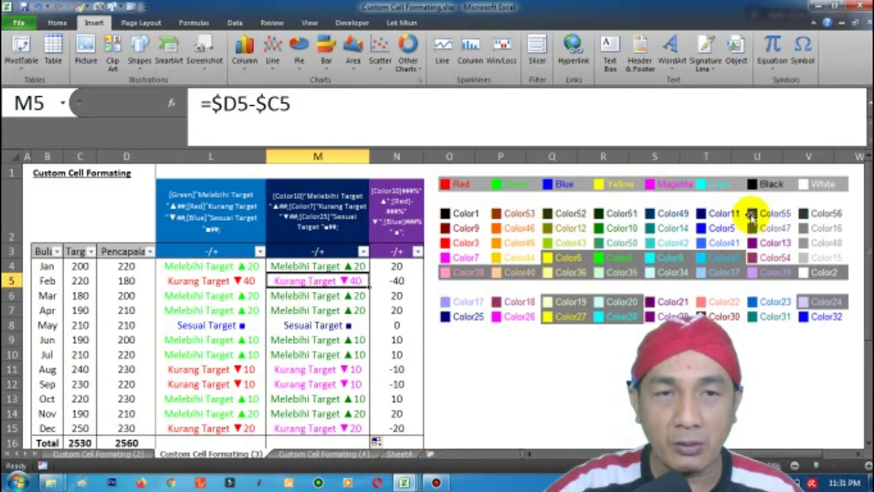
drag(666, 242, 665, 229)
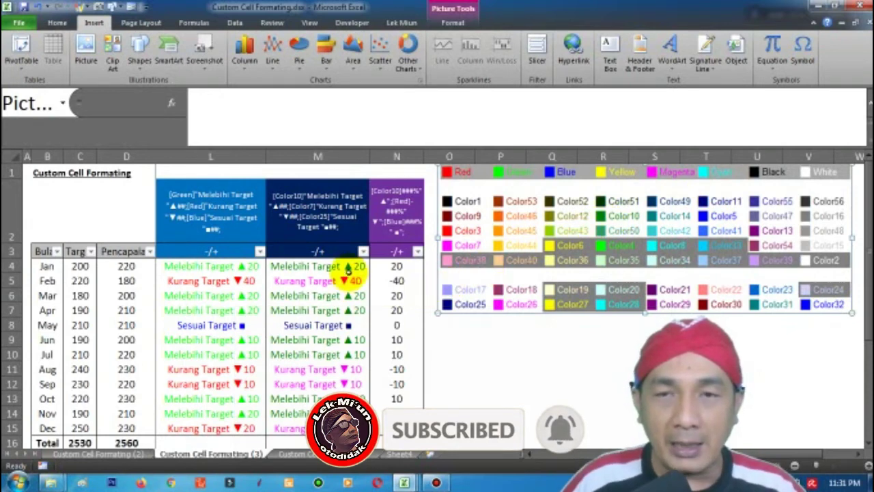
click(399, 213)
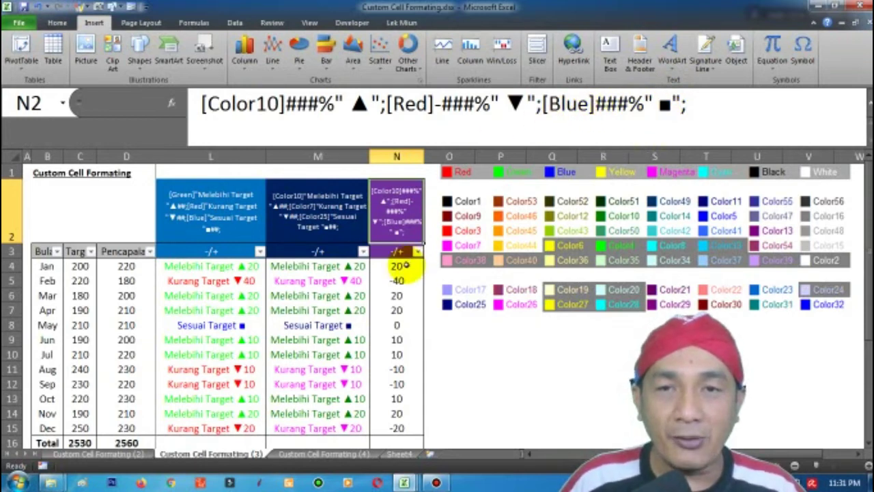
Step: Clear the difference values in N4:N15
click(400, 268)
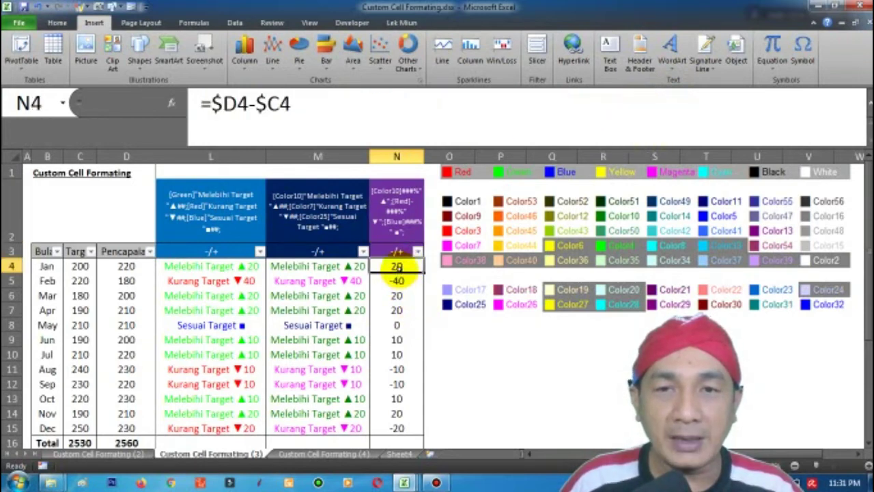
drag(398, 266, 410, 408)
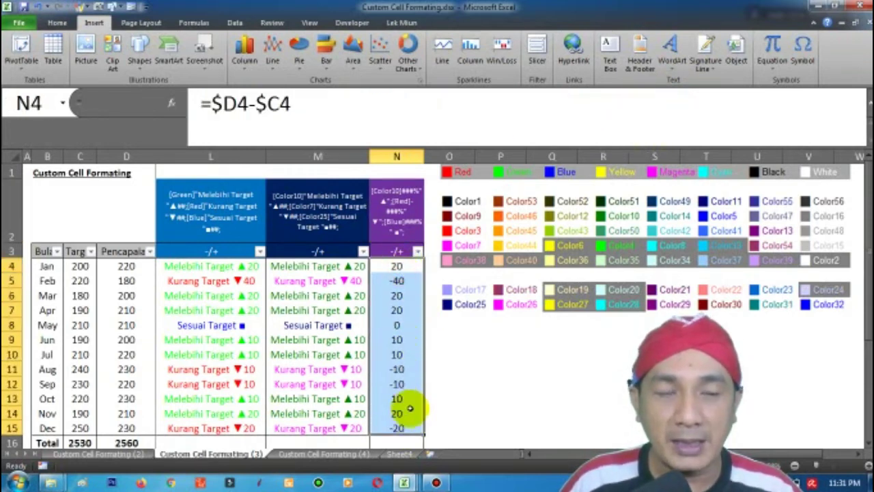
key(Delete)
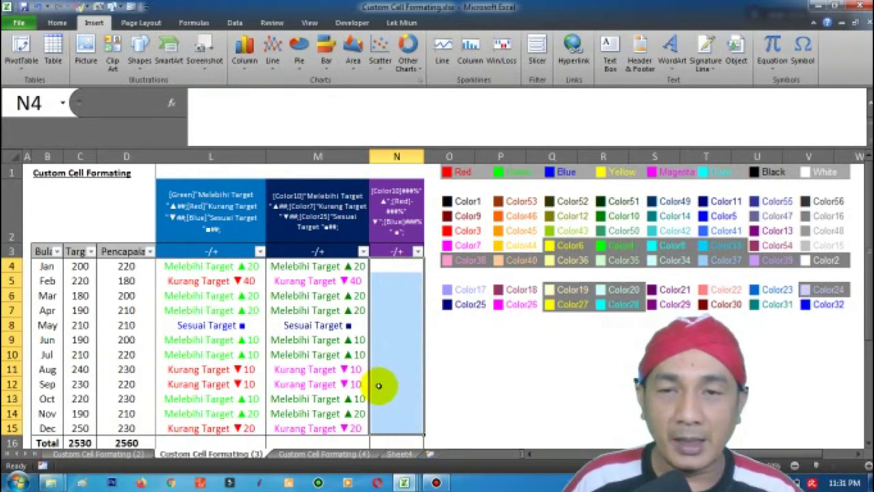
Step: Copy N4's =$D4/$C4-1 formula text from the Custom Cell Formating (2) sheet
click(123, 457)
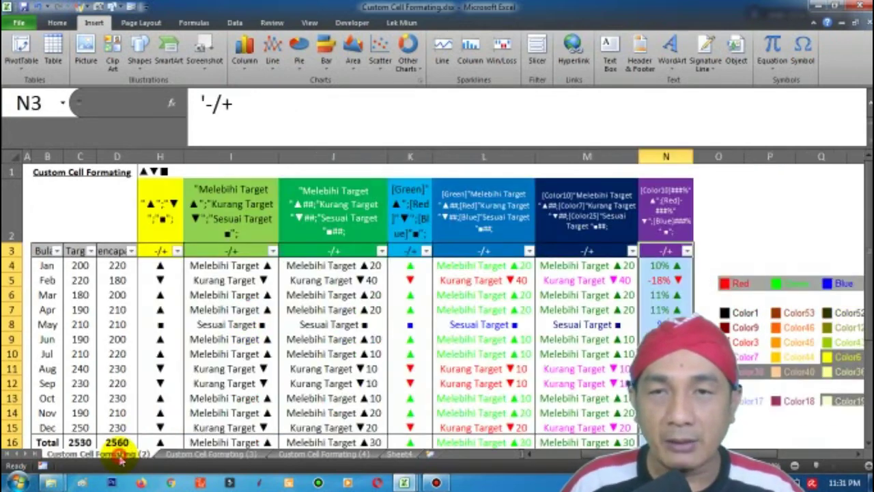
click(669, 266)
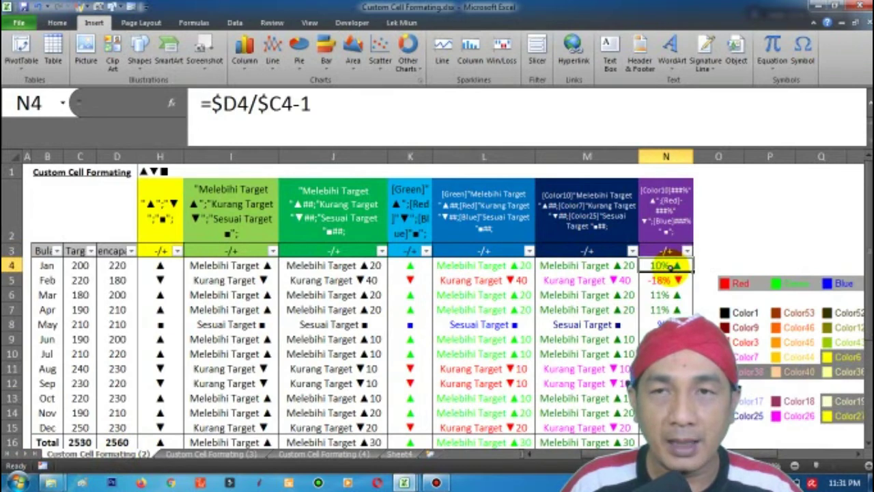
drag(327, 104, 198, 106)
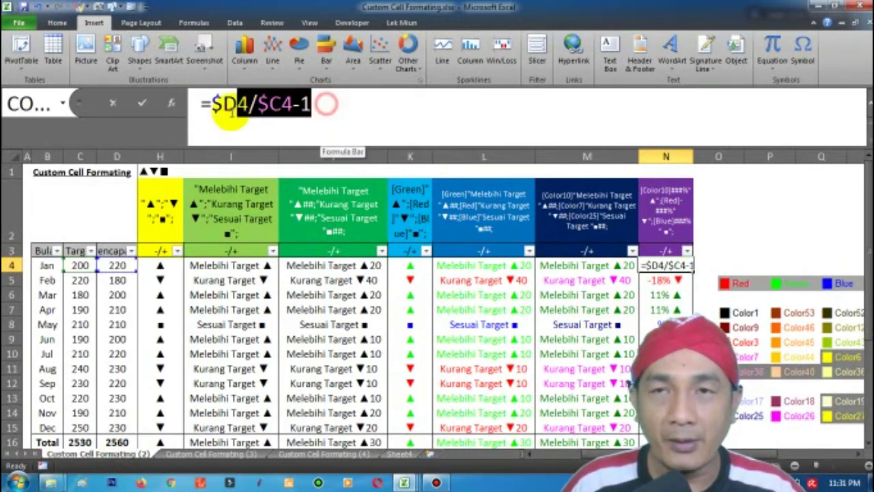
right_click(248, 110)
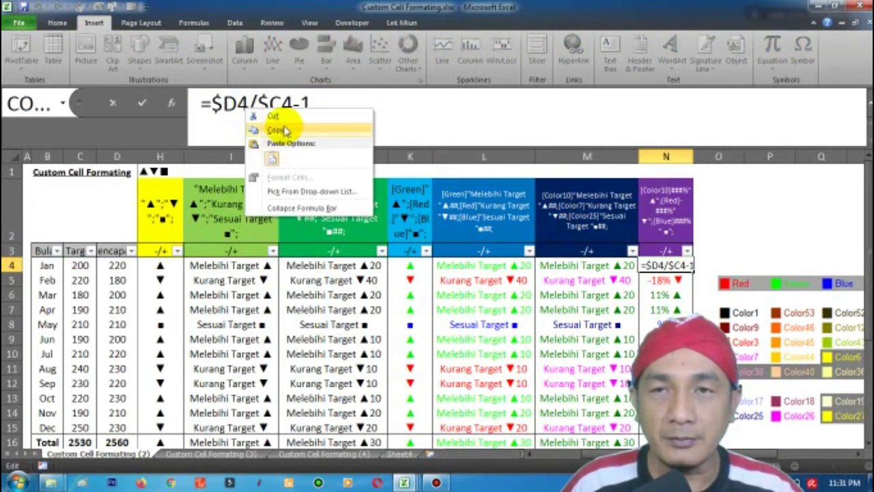
Step: Paste the copied =$D4/$C4-1 formula into N4 on the Custom Cell Formating (3) sheet
click(273, 130)
key(Return)
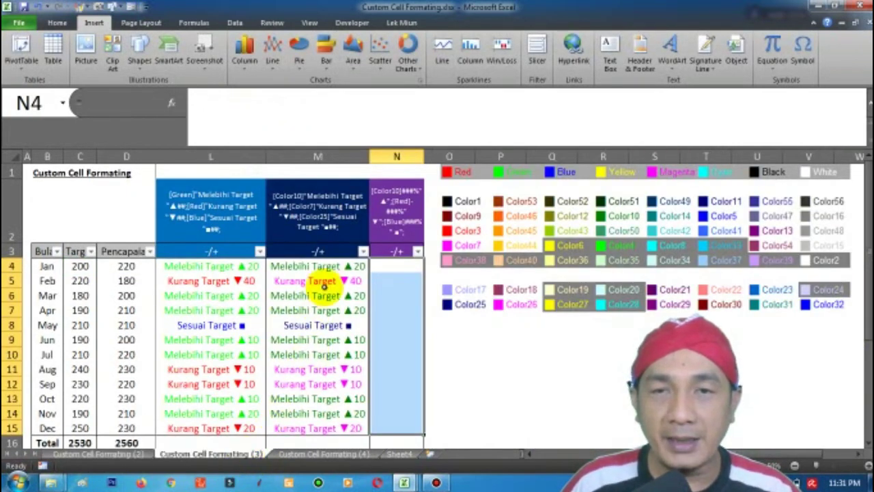
click(386, 265)
click(233, 113)
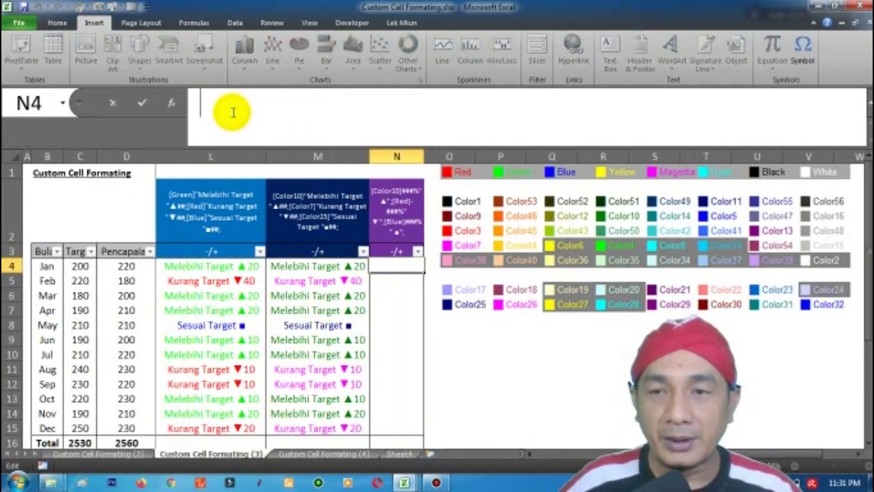
key(ctrl+v)
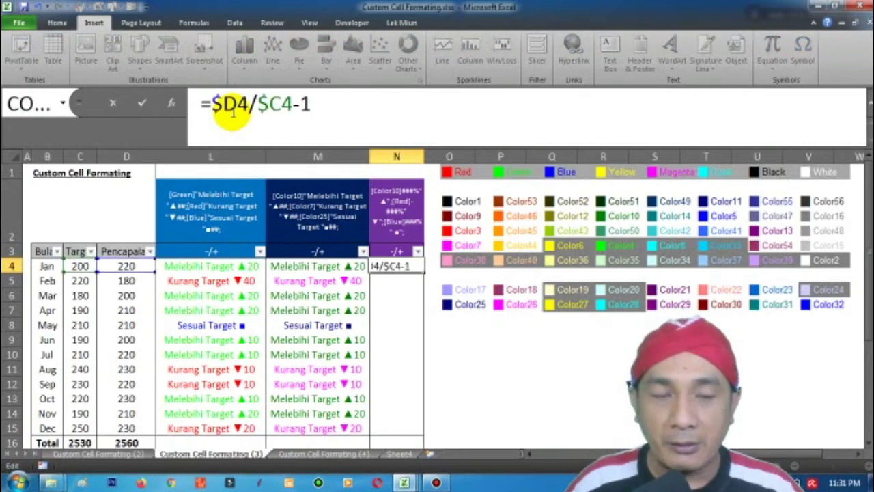
key(Return)
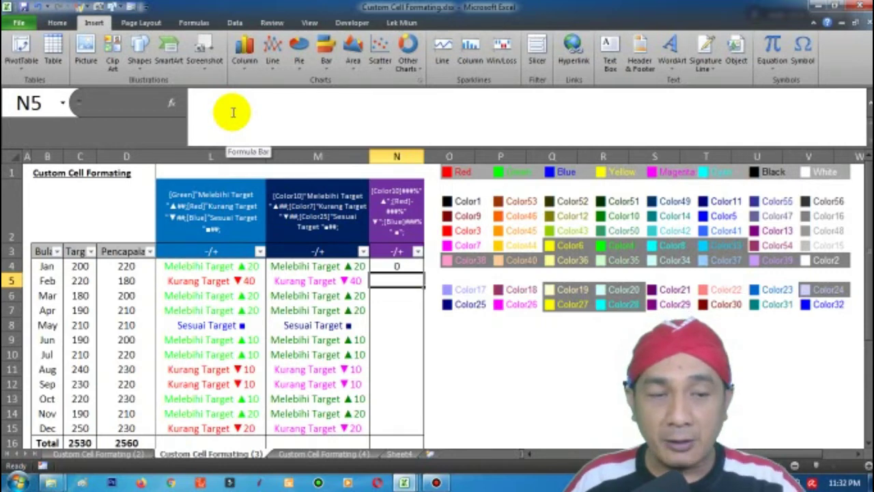
key(Up)
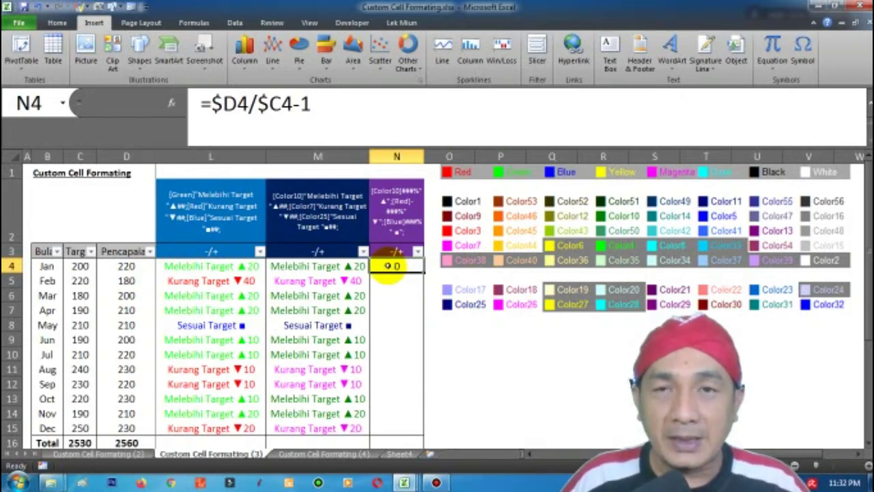
click(390, 239)
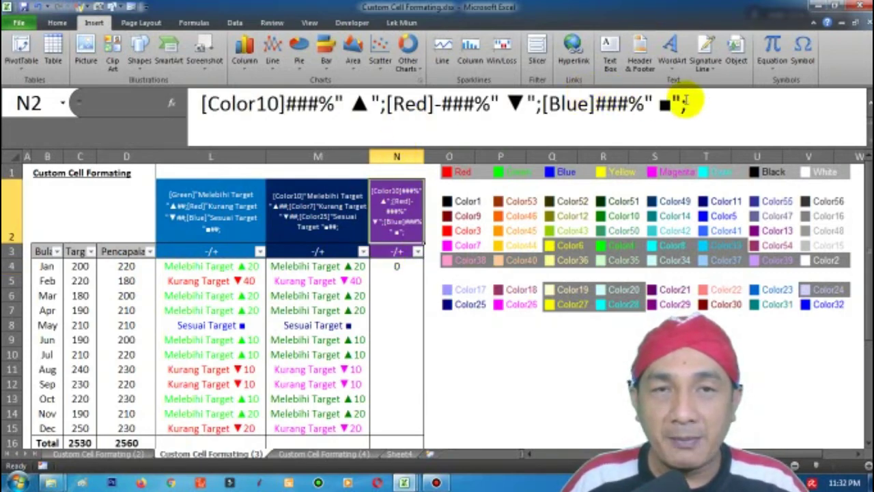
click(716, 102)
shift+click(202, 104)
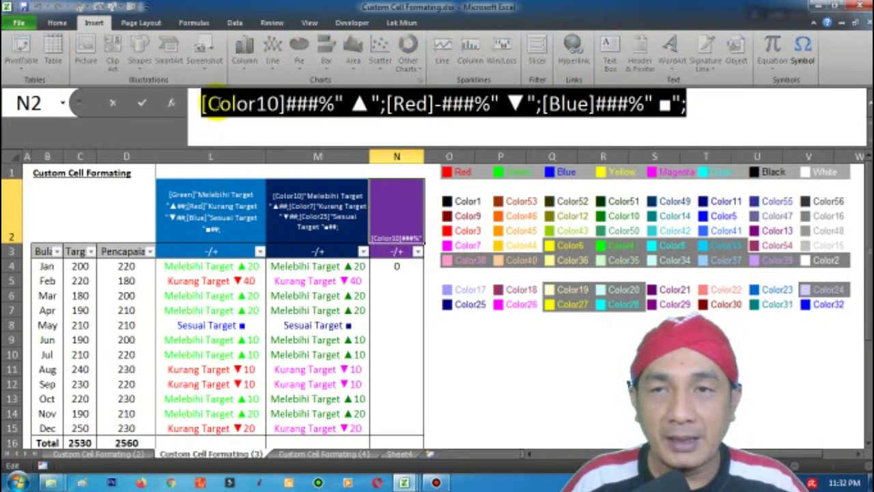
right_click(221, 102)
click(246, 123)
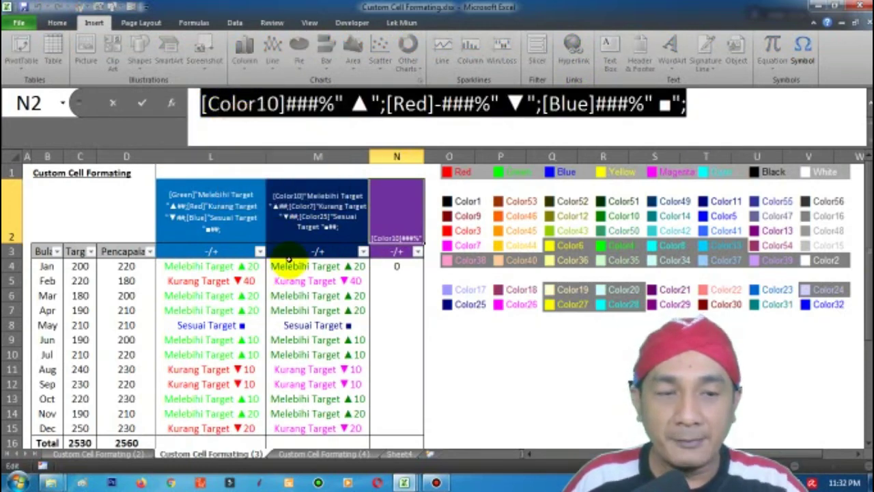
key(Return)
click(396, 267)
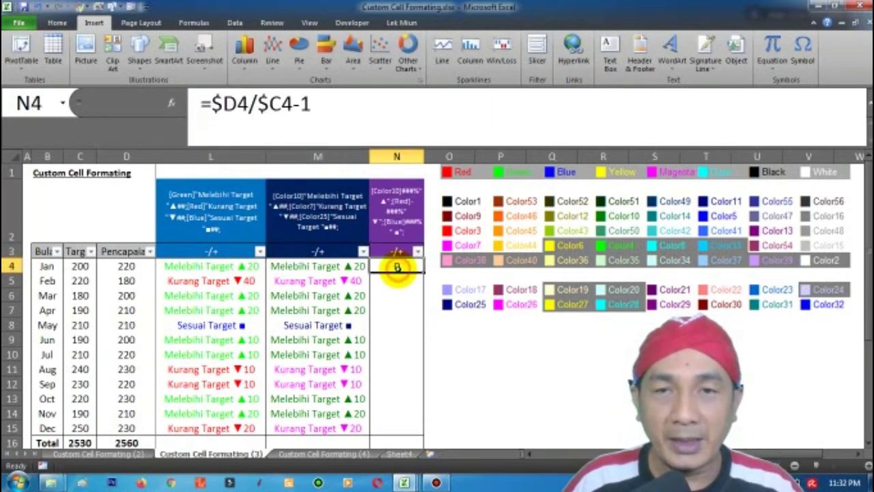
right_click(397, 267)
click(420, 216)
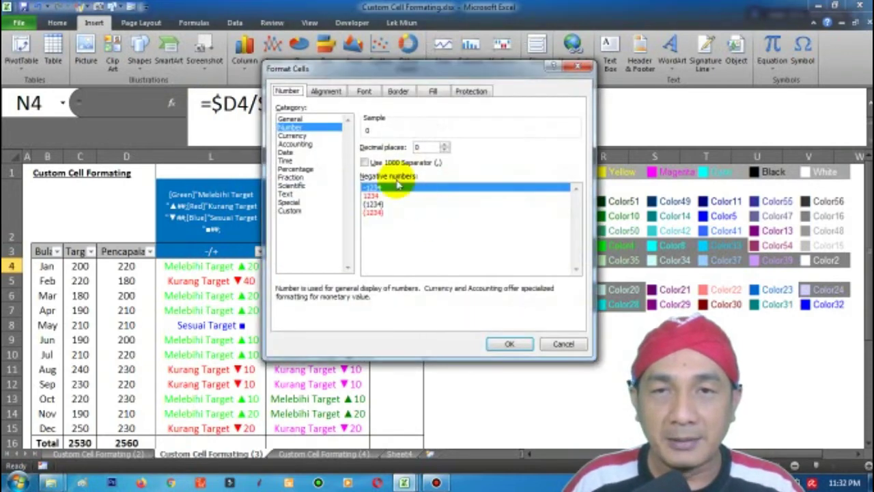
click(290, 211)
click(394, 155)
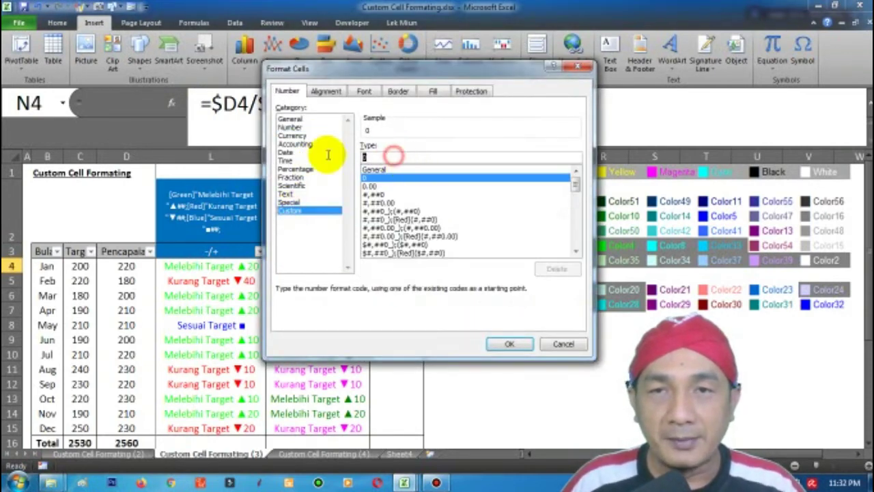
key(ctrl+v)
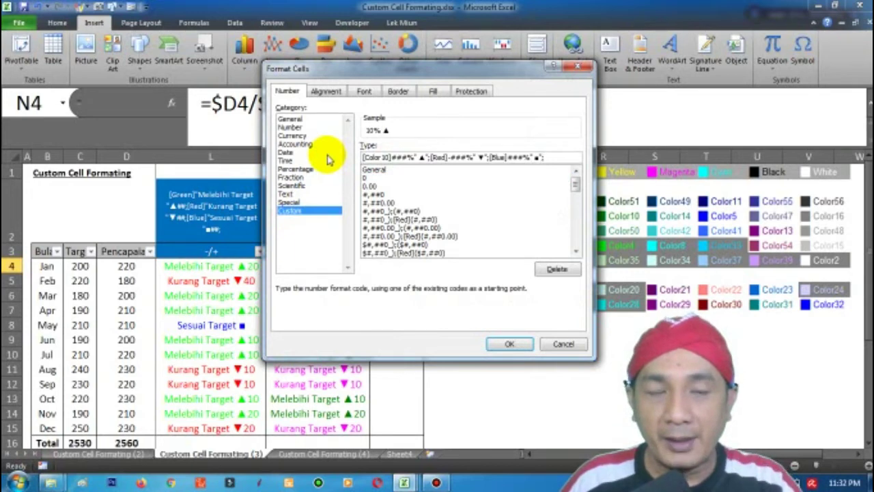
key(Return)
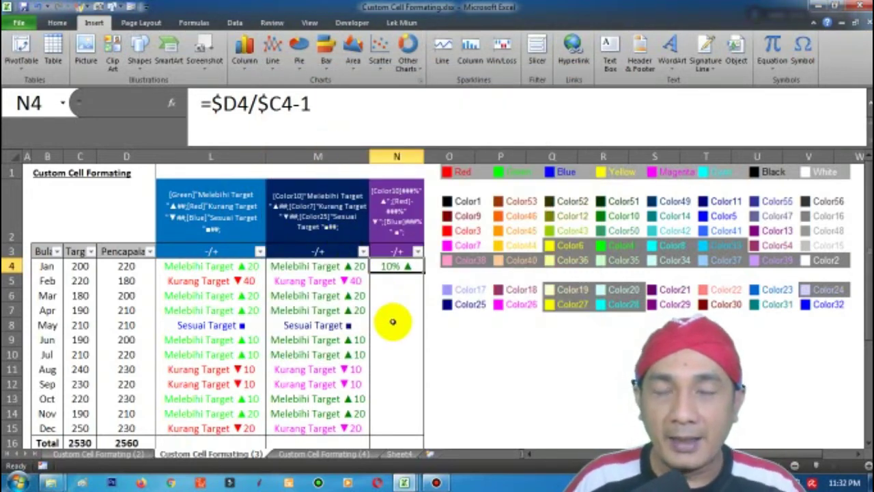
drag(423, 155, 430, 156)
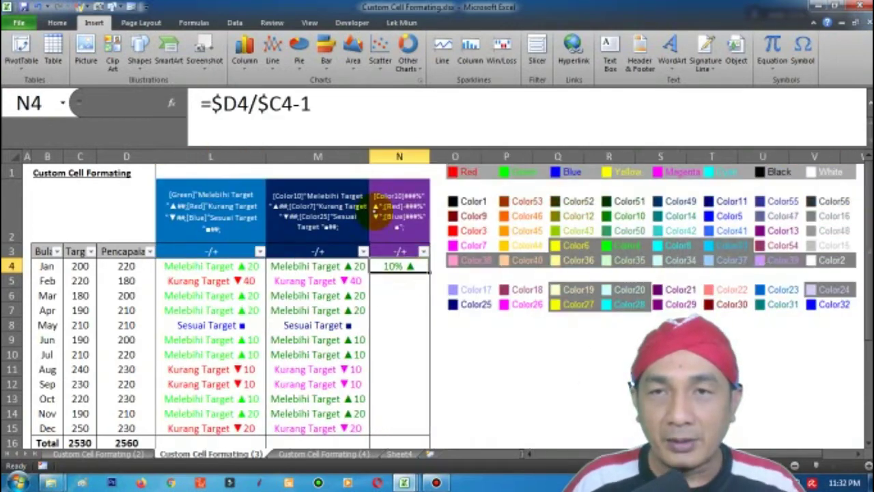
Step: Check column N's custom format code and select N4:N15 to show the percentage arrows
click(386, 205)
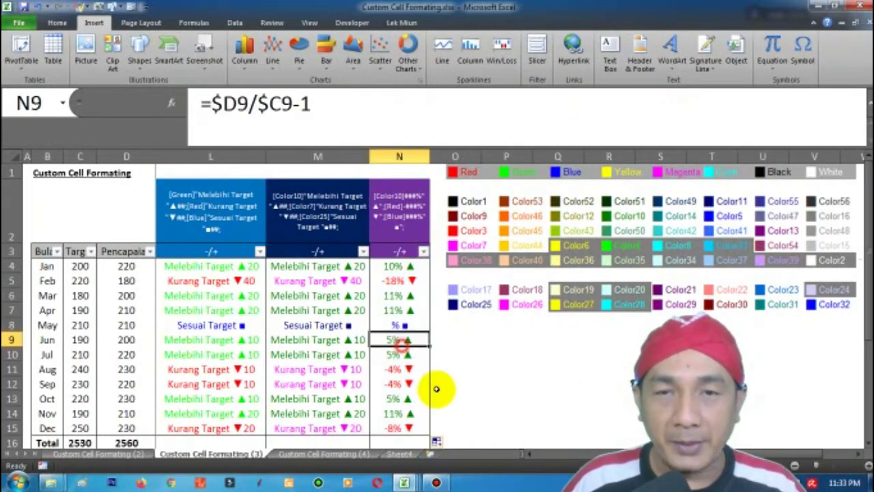
scroll(457, 314, down, 2)
scroll(457, 314, up, 2)
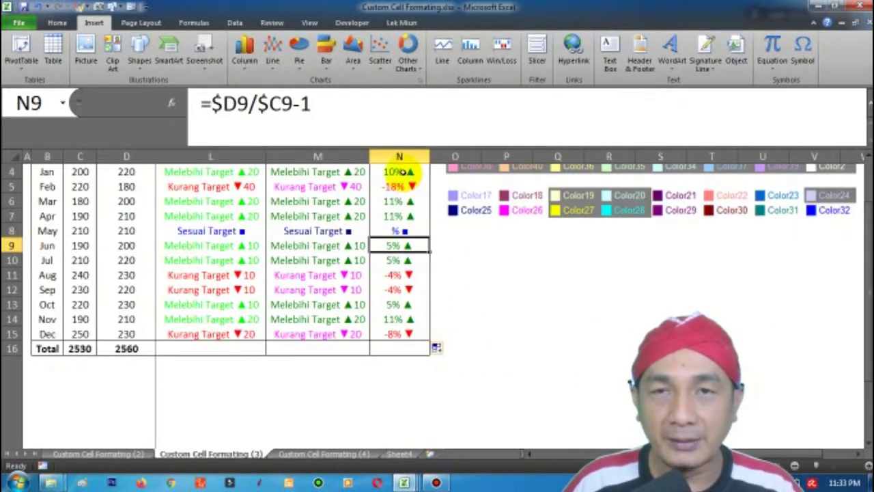
click(402, 266)
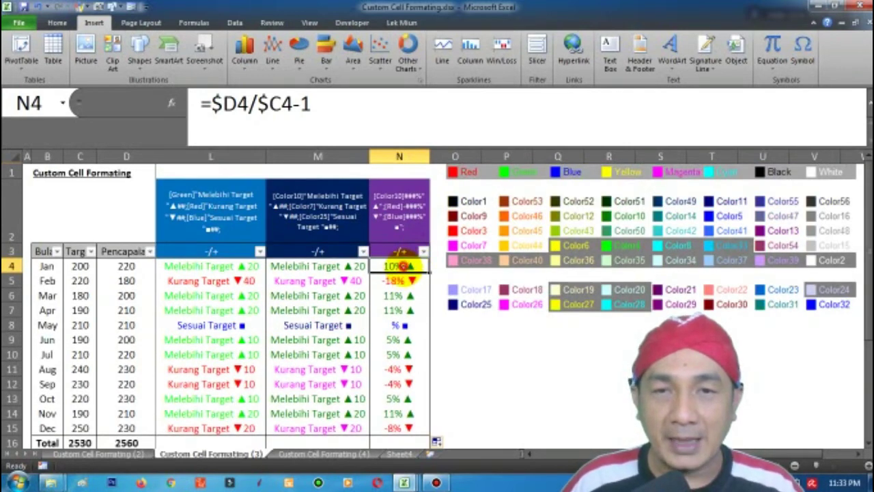
drag(403, 265, 409, 428)
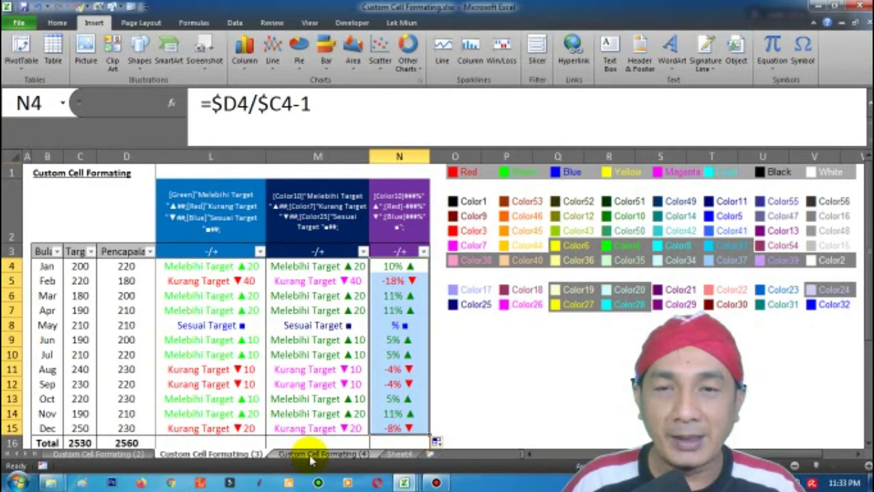
mouse_move(45, 251)
mouse_down()
mouse_move(155, 390)
mouse_move(166, 336)
mouse_up()
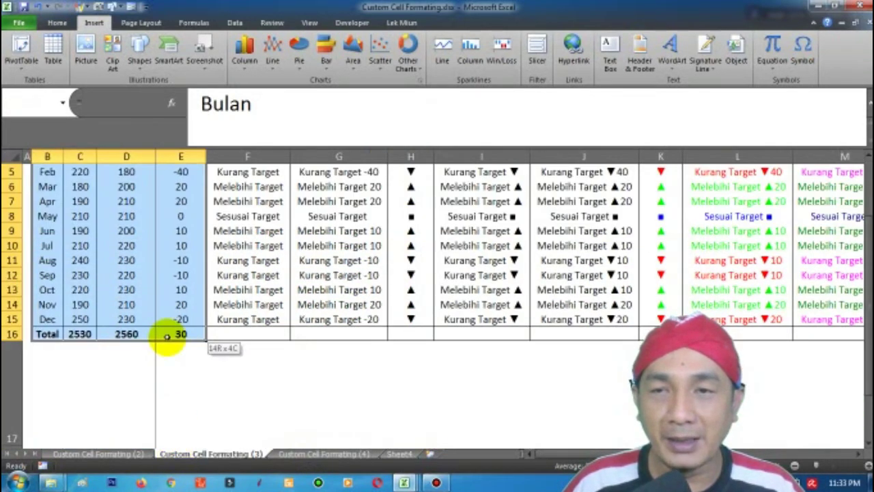
Step: On the Custom Cell Formating (4) sheet, review the table columns and shrink the formula bar
click(340, 456)
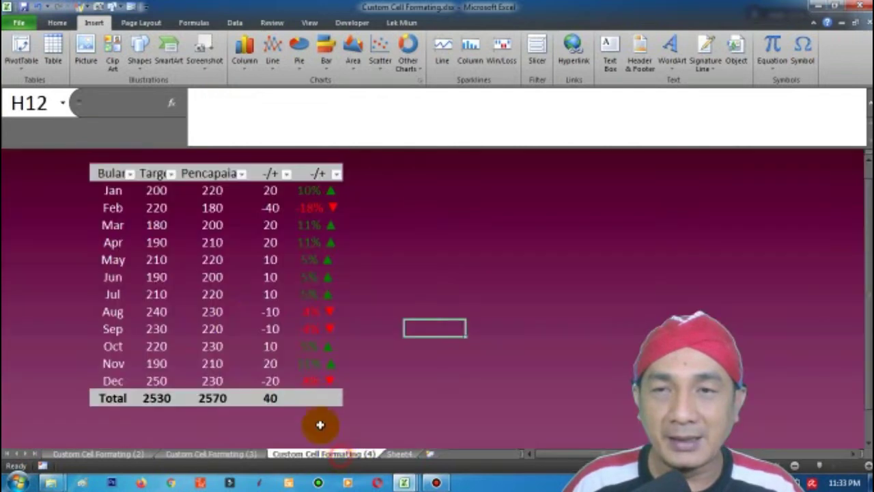
drag(116, 176, 253, 400)
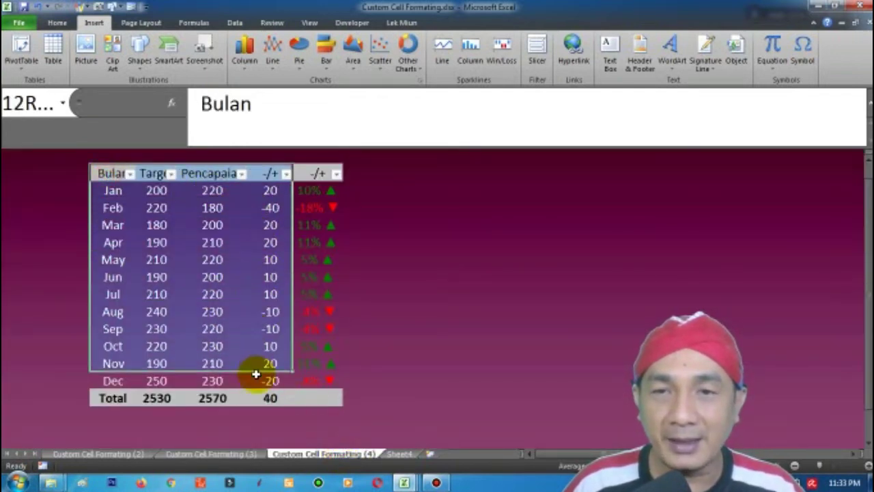
drag(327, 187, 324, 399)
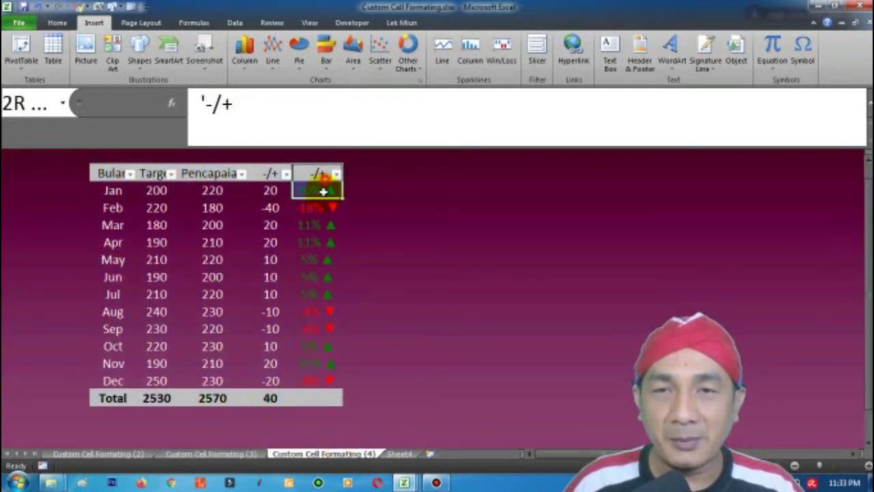
click(432, 248)
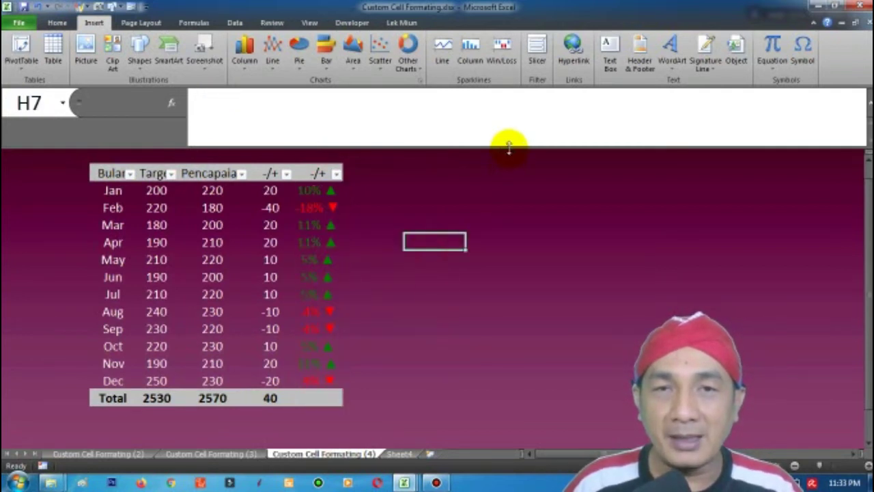
drag(509, 145, 508, 118)
click(433, 145)
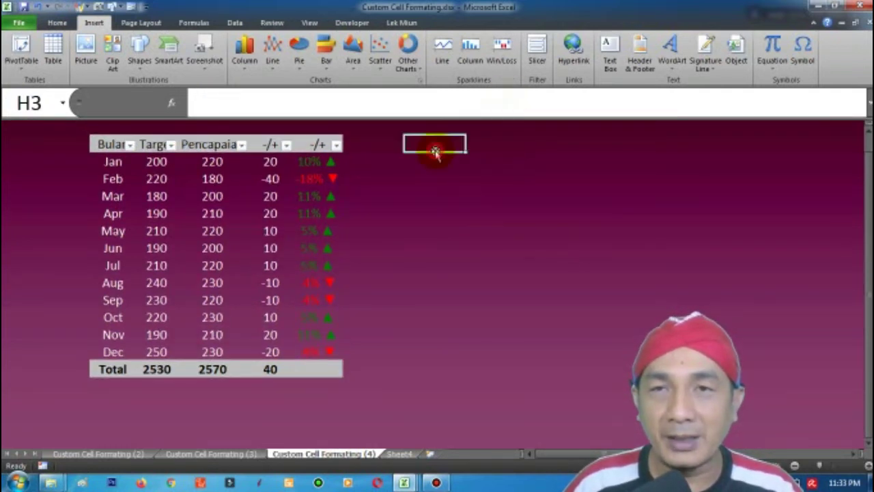
Step: Delete the maroon background and apply Background excel3.jpg as a green gradient
click(157, 24)
click(260, 47)
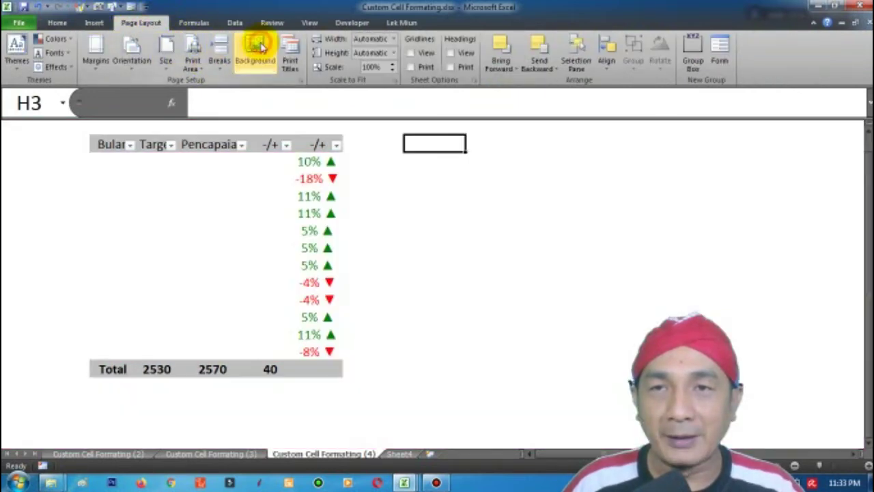
click(261, 46)
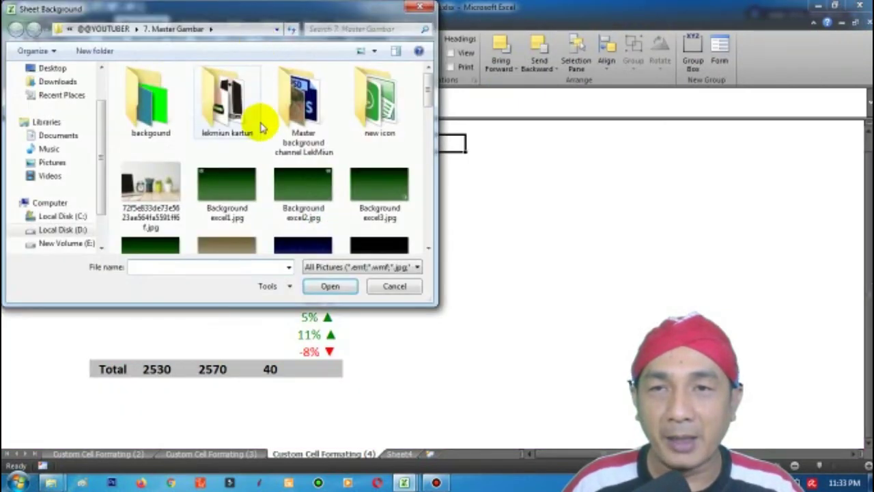
click(380, 195)
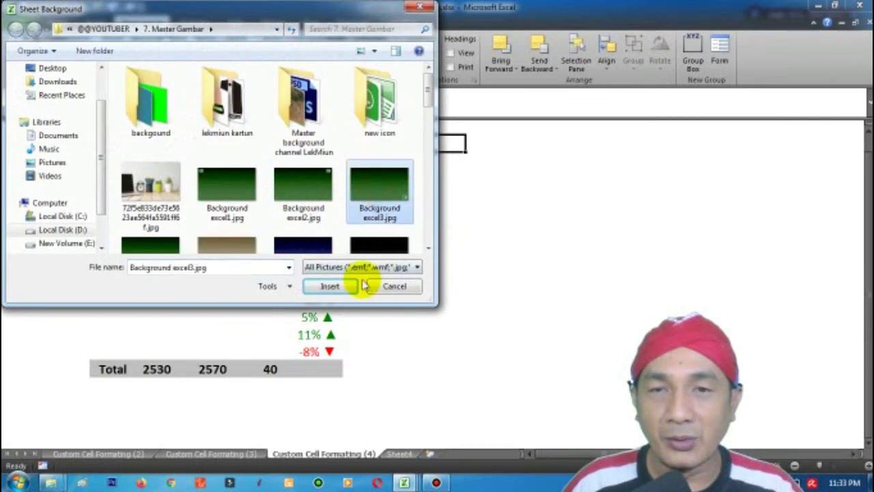
click(330, 287)
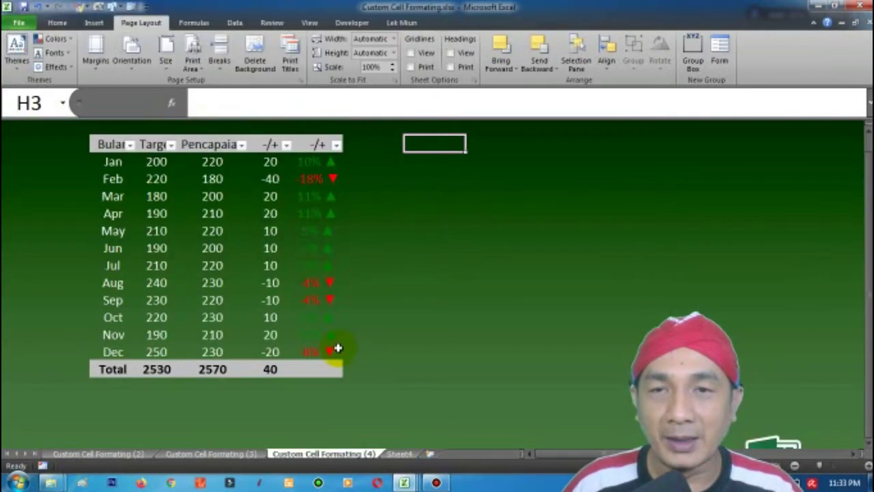
Step: Replace the green background with the blue Background opening n ending6.jpg picture
click(255, 53)
click(256, 60)
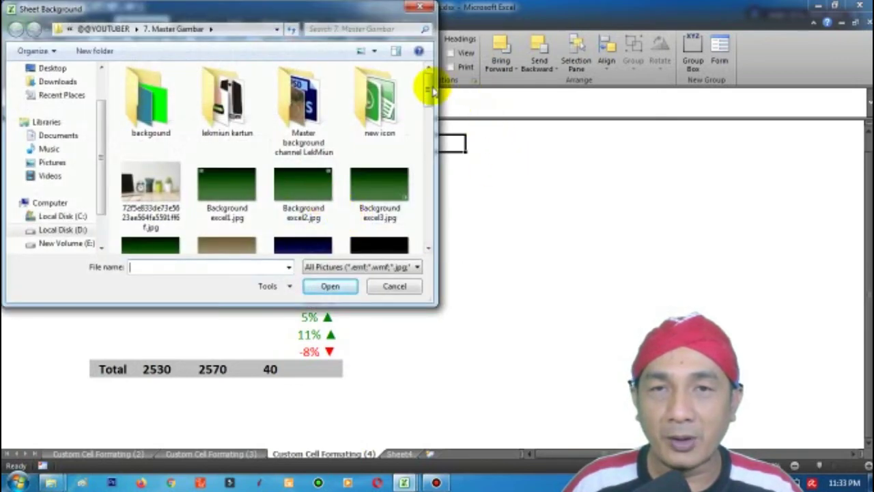
drag(432, 92, 426, 120)
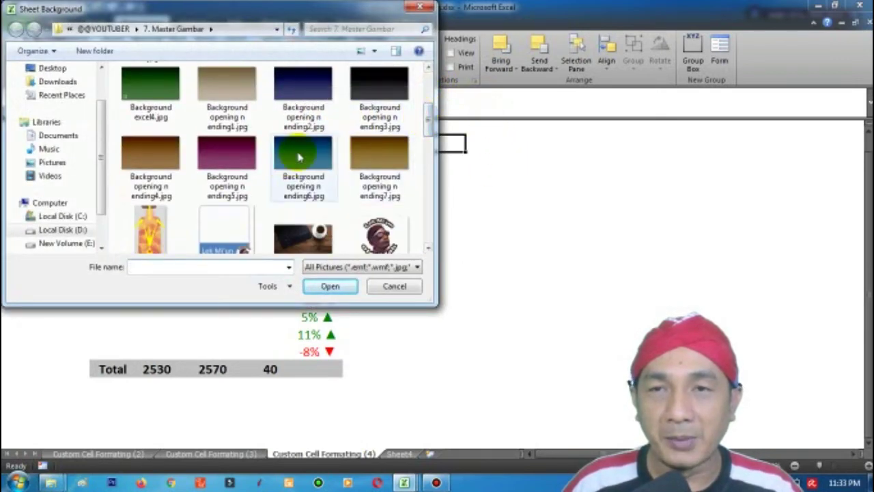
click(301, 157)
click(312, 288)
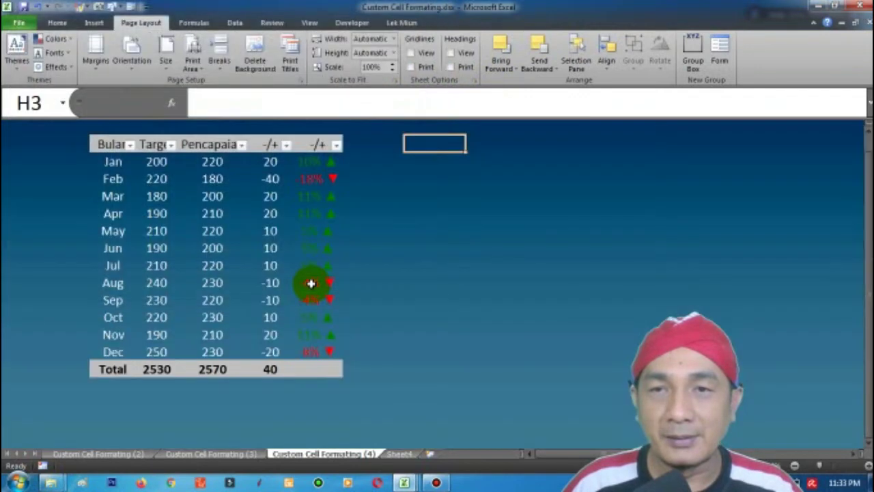
click(374, 233)
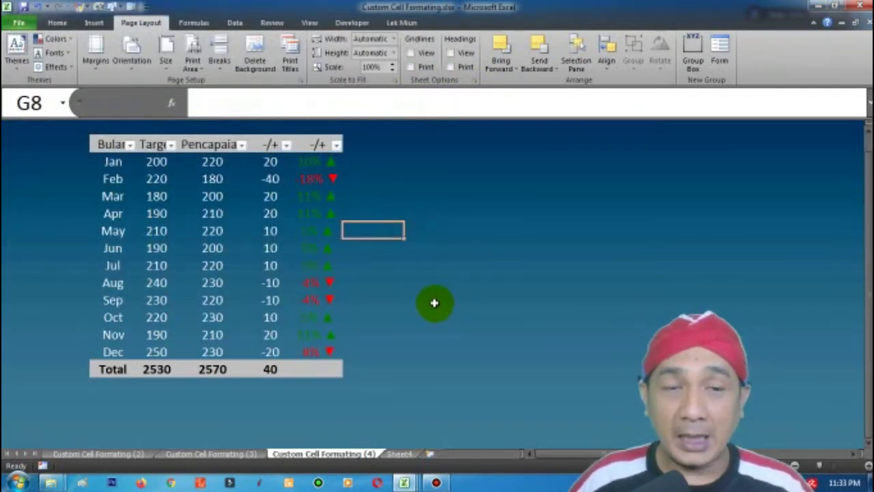
Step: Set January's achievement in D4 to 180 and check its percentage result
click(211, 161)
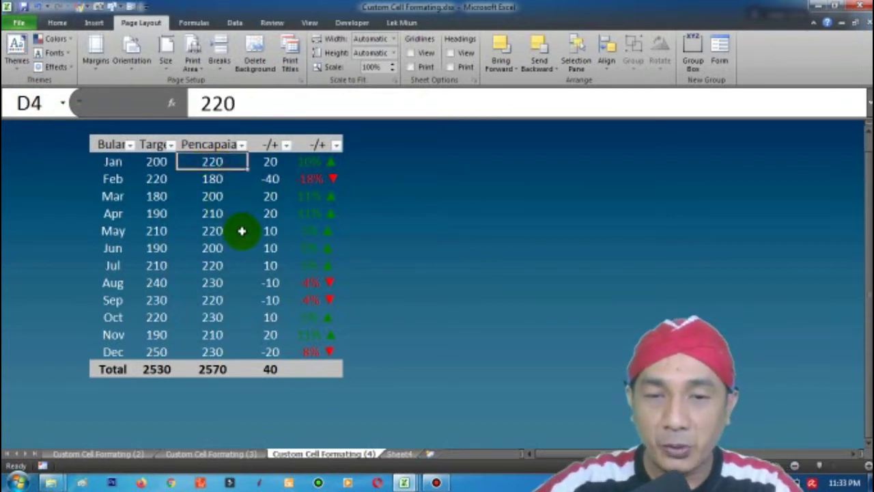
text(180)
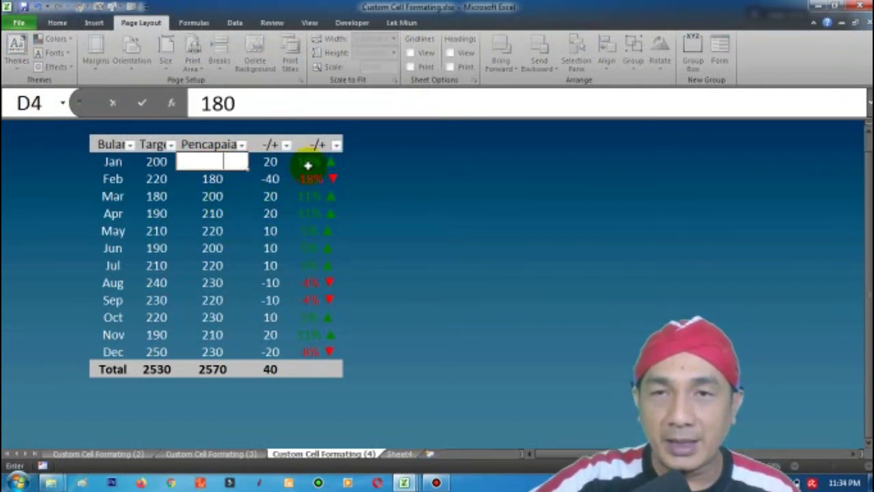
key(Return)
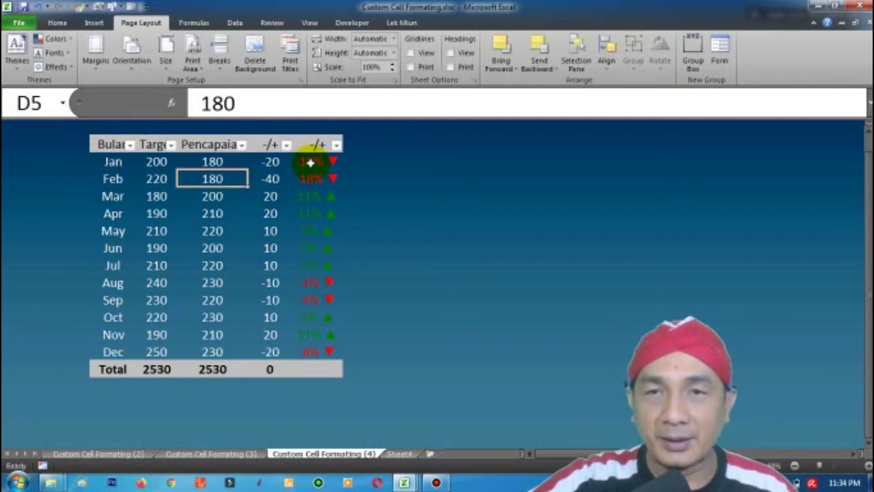
click(314, 162)
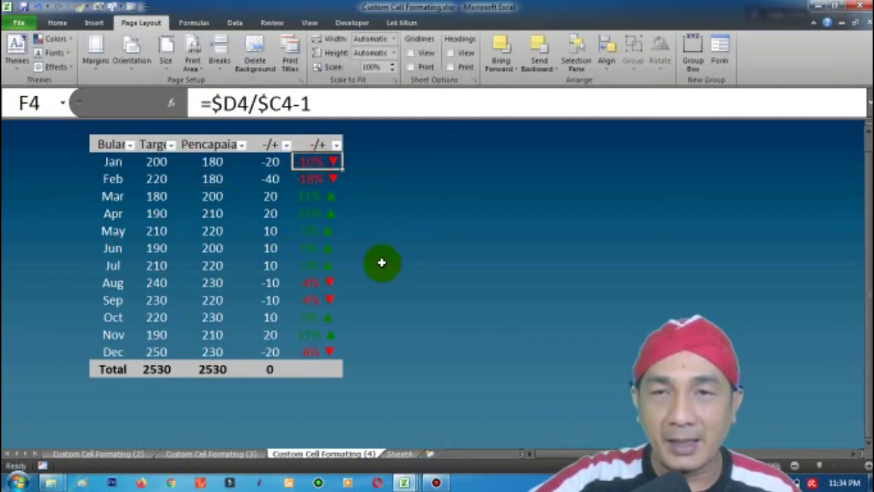
Step: Set May's achievement in D8 to 180, check its result, and return to sheet (3)
click(209, 230)
text(1)
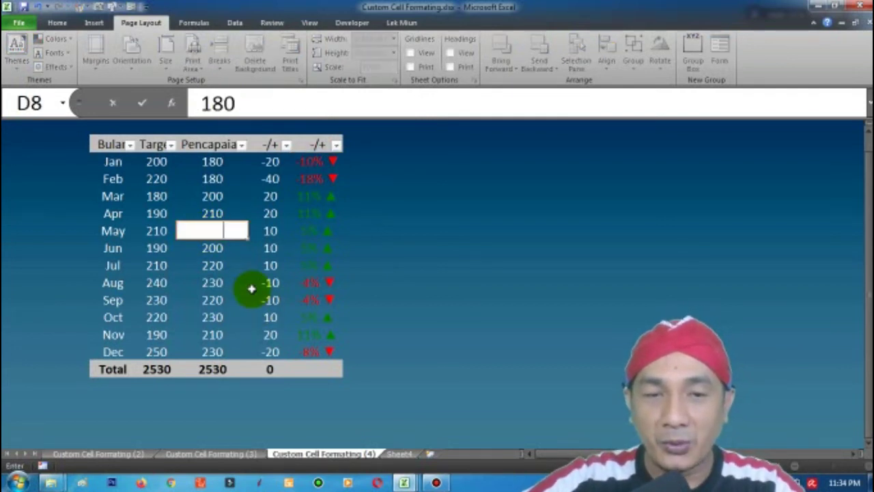
key(Return)
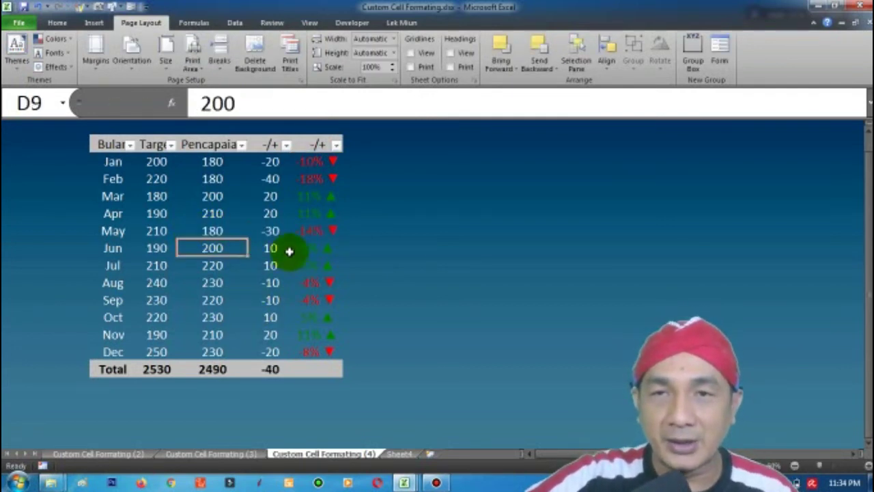
click(308, 230)
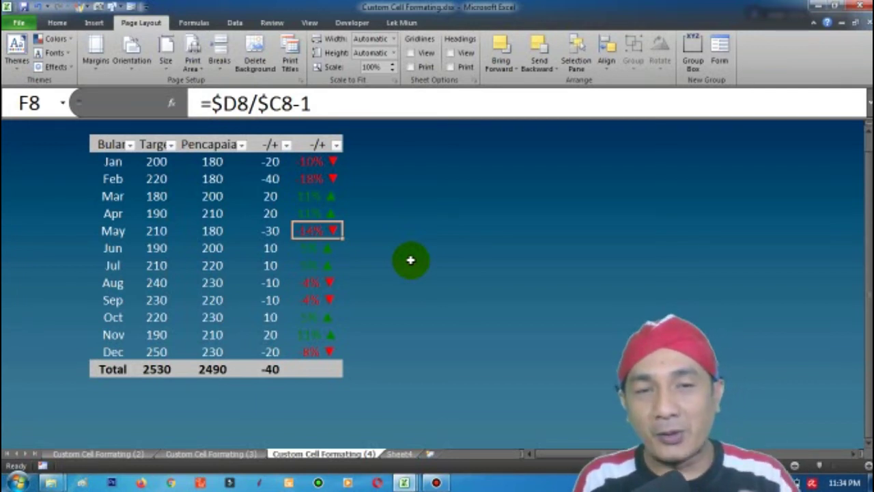
click(218, 454)
Step: Scroll up and select column G's -/+ heading to view its formatted labels
scroll(342, 242, up, 2)
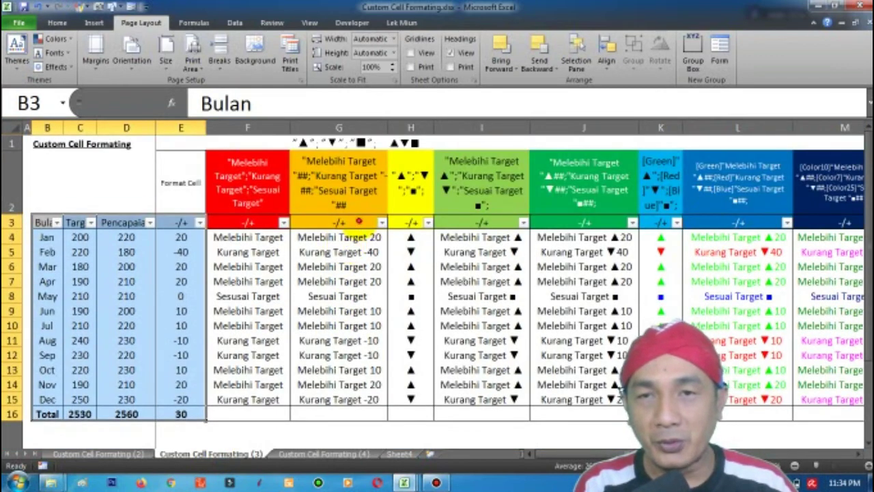
click(359, 221)
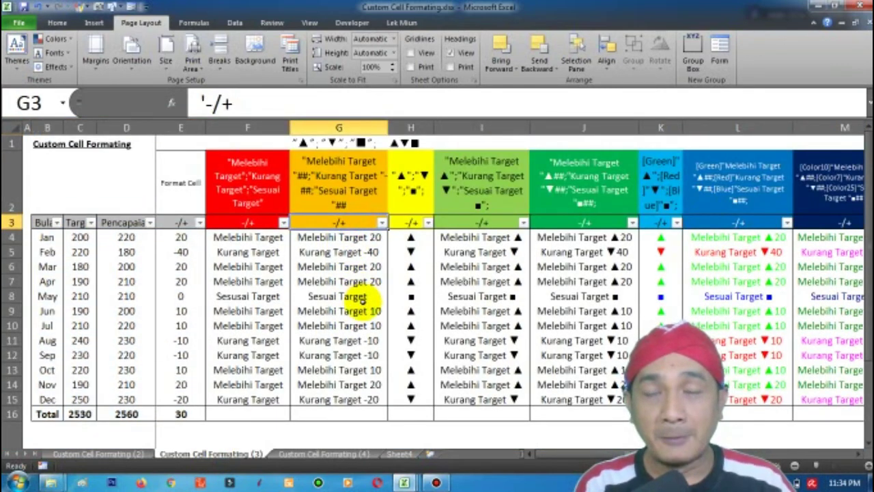